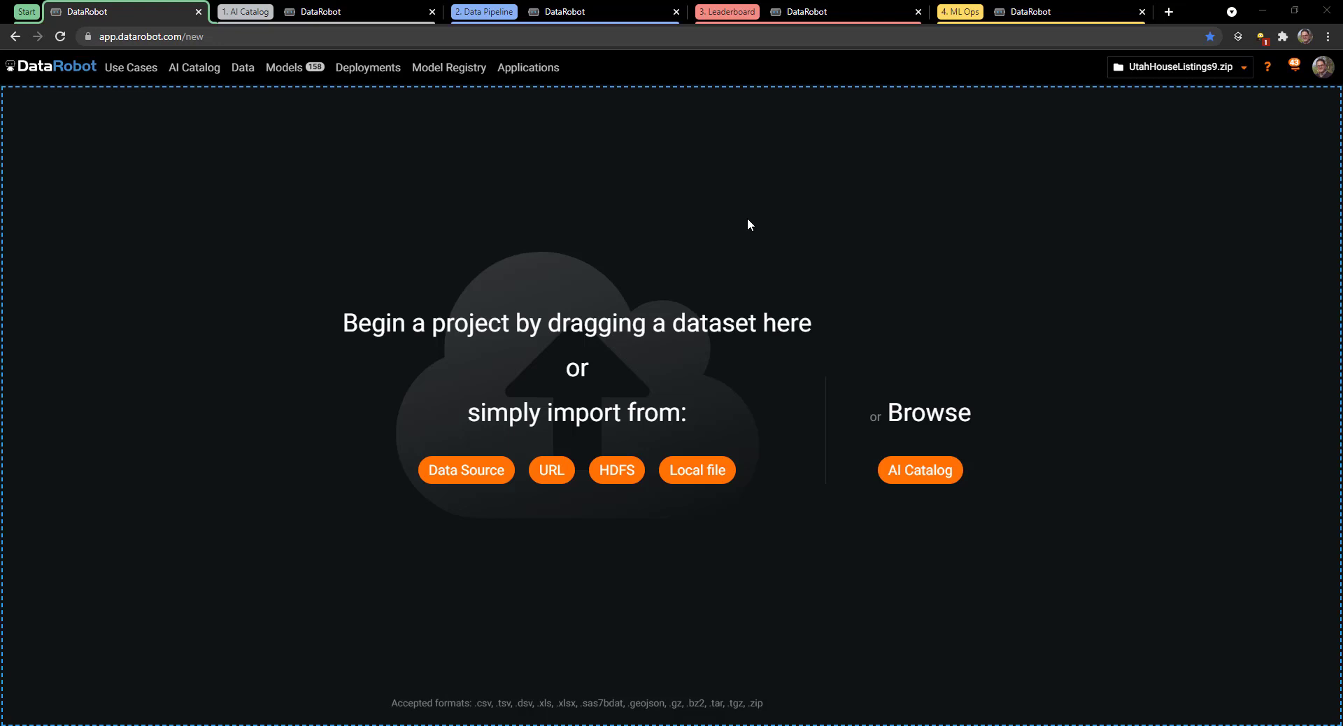
- Tour the AI Catalog, data pipeline, model Leaderboard and deployments pages, and return to the new-project page
left_click(381, 14)
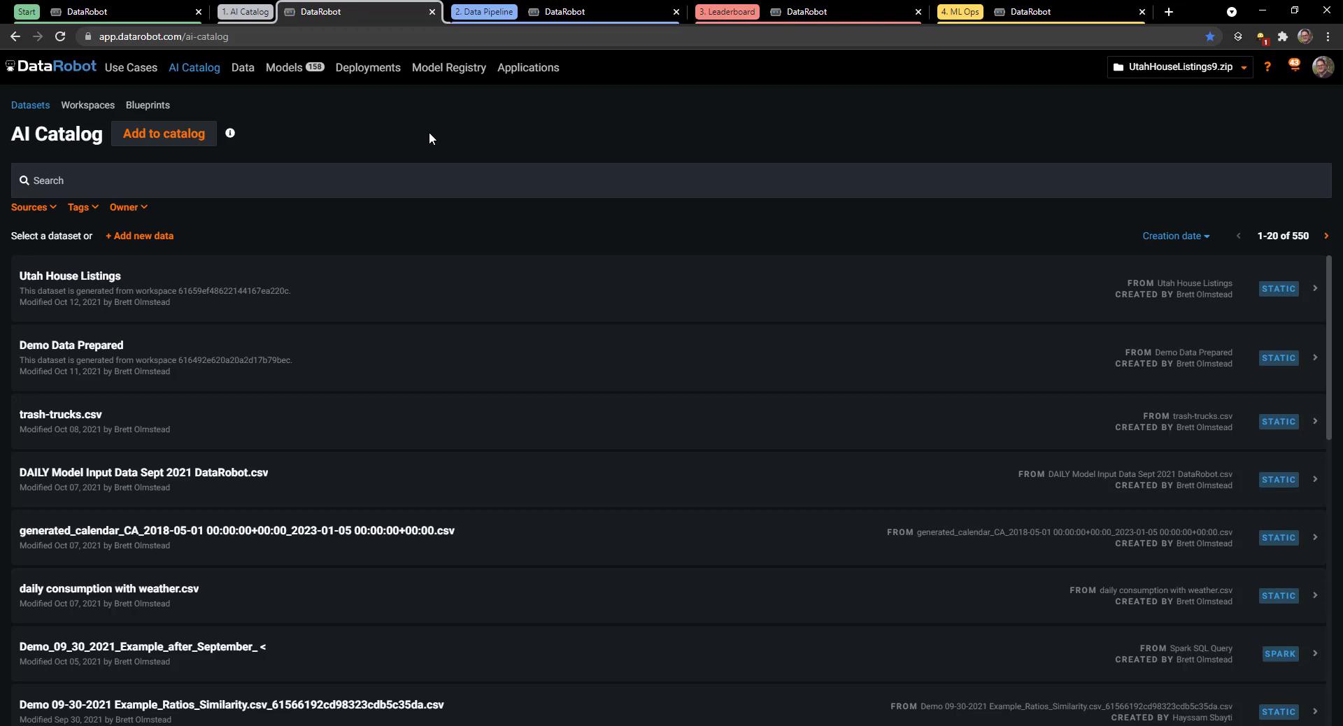
left_click(607, 12)
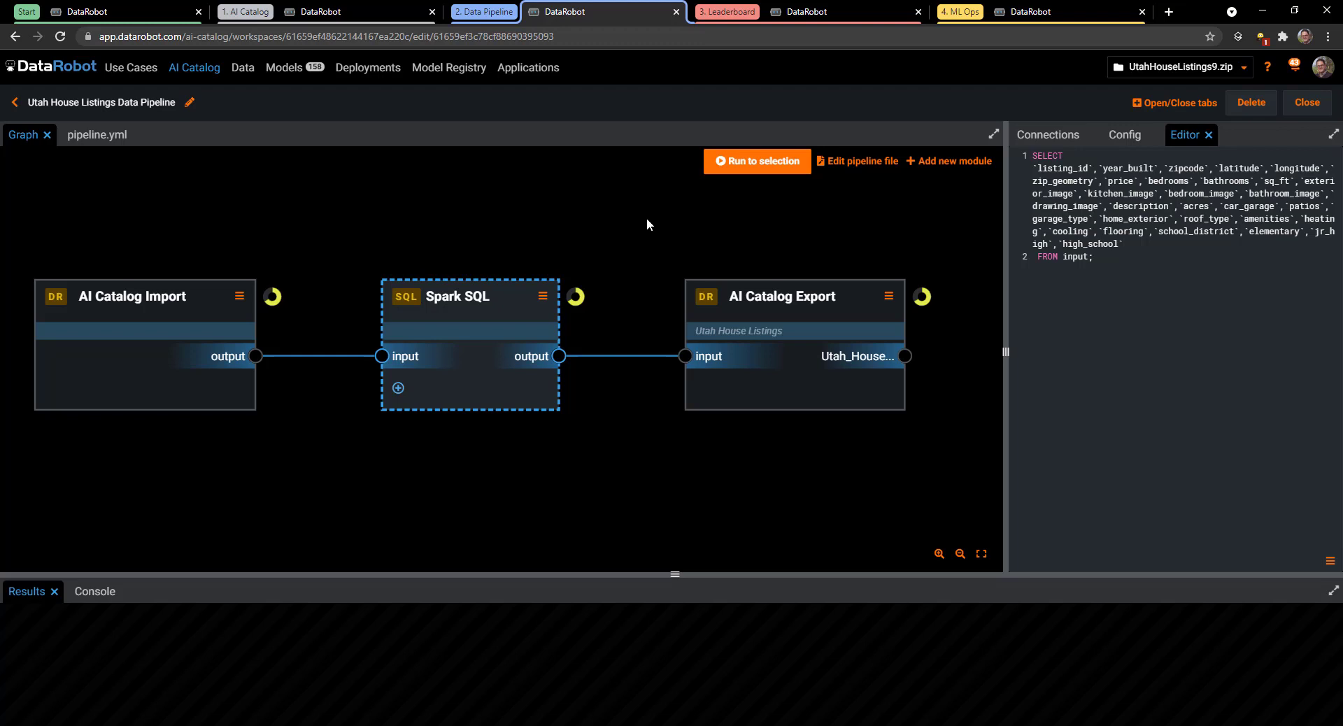
left_click(832, 14)
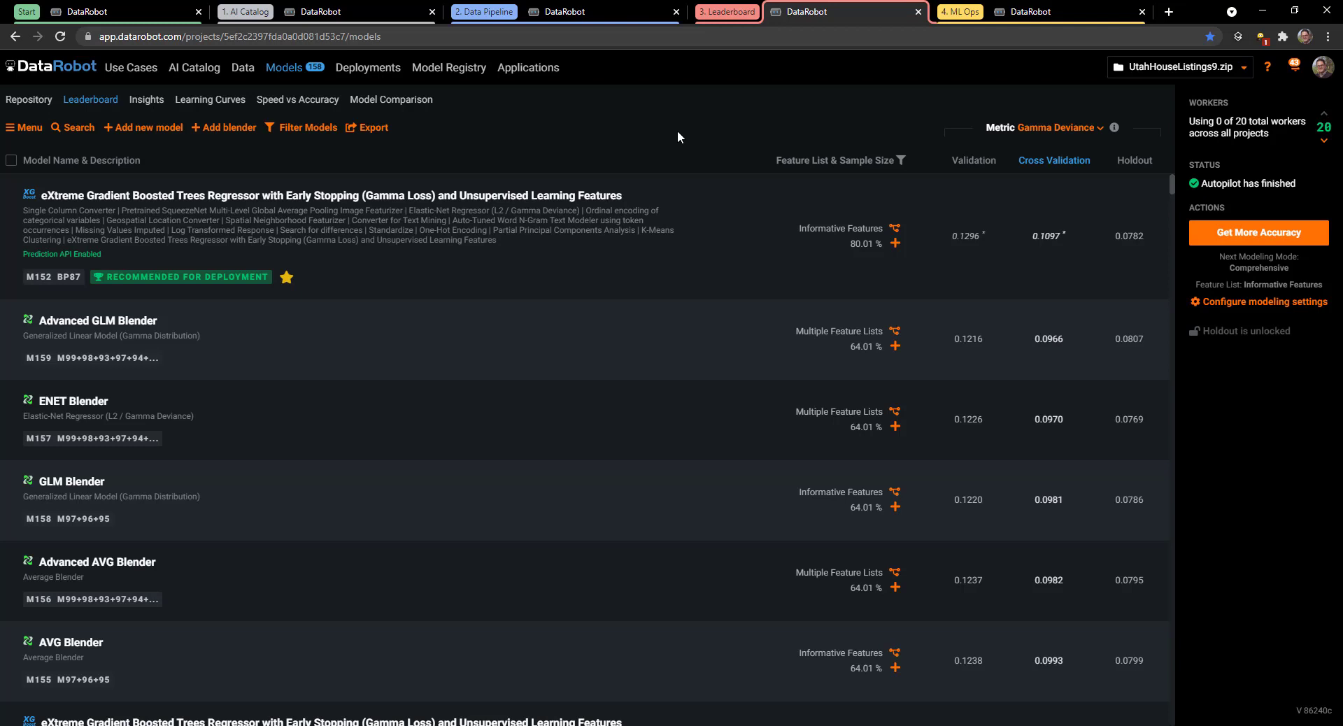
left_click(1043, 17)
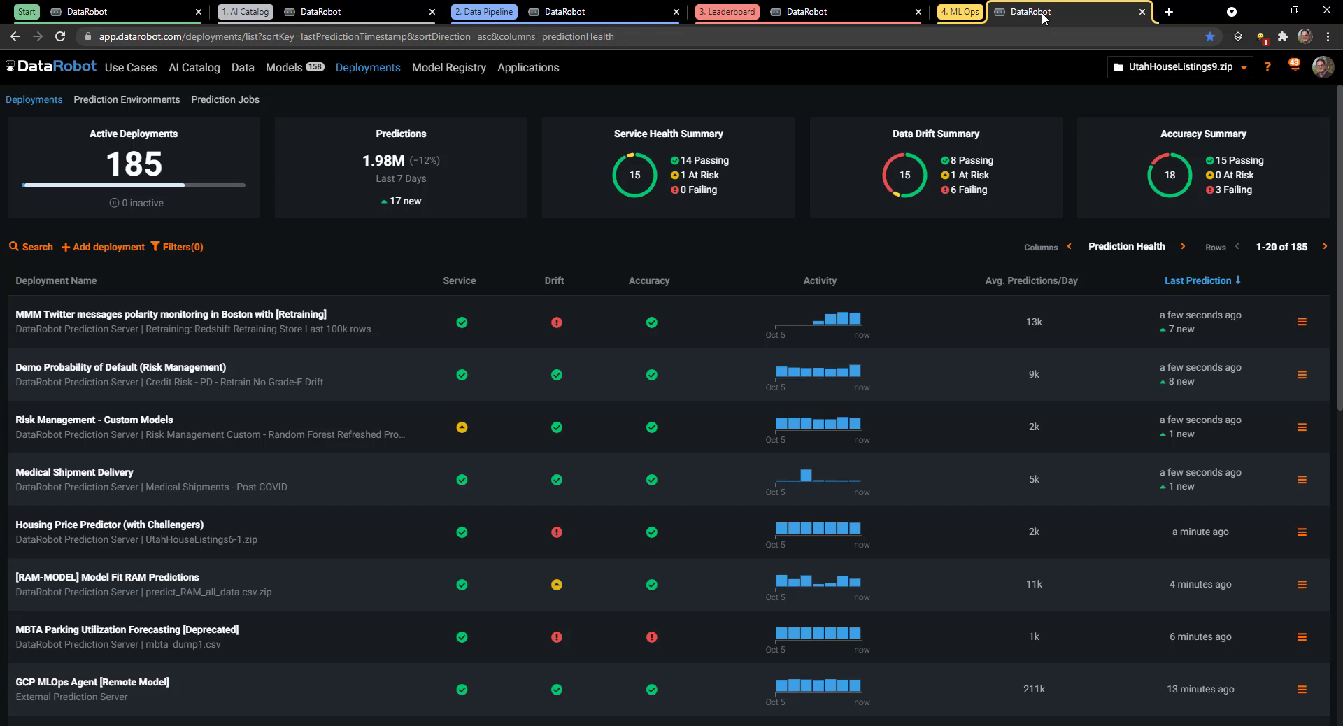
left_click(105, 12)
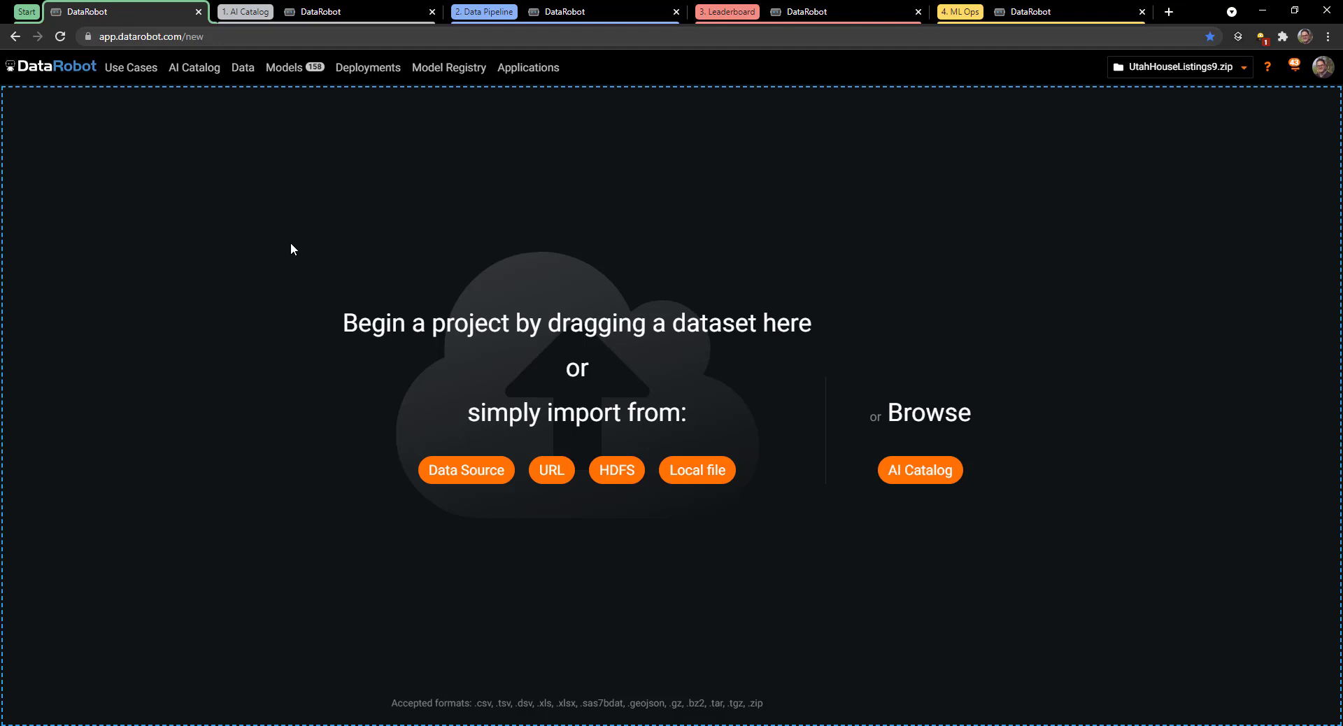
- Look through the available data store types for adding a data connection in the AI Catalog, and leave without adding one
left_click(186, 76)
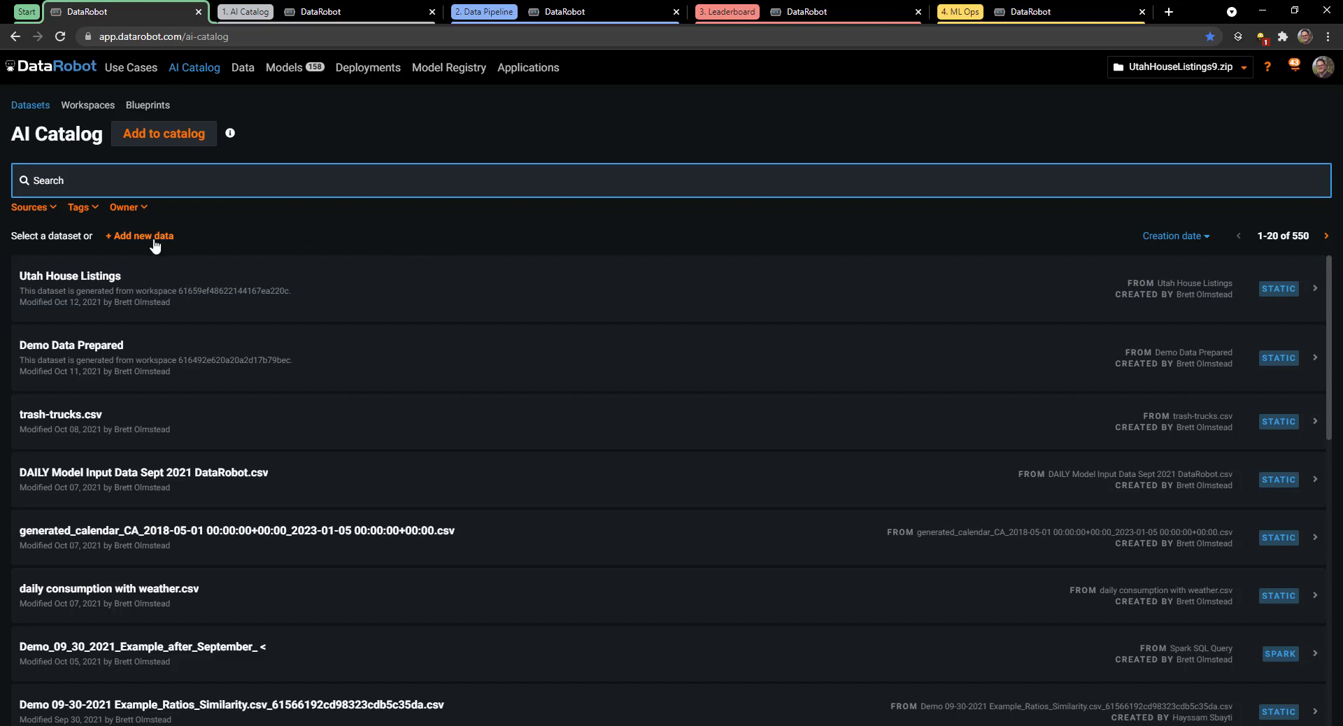
left_click(151, 236)
left_click(156, 289)
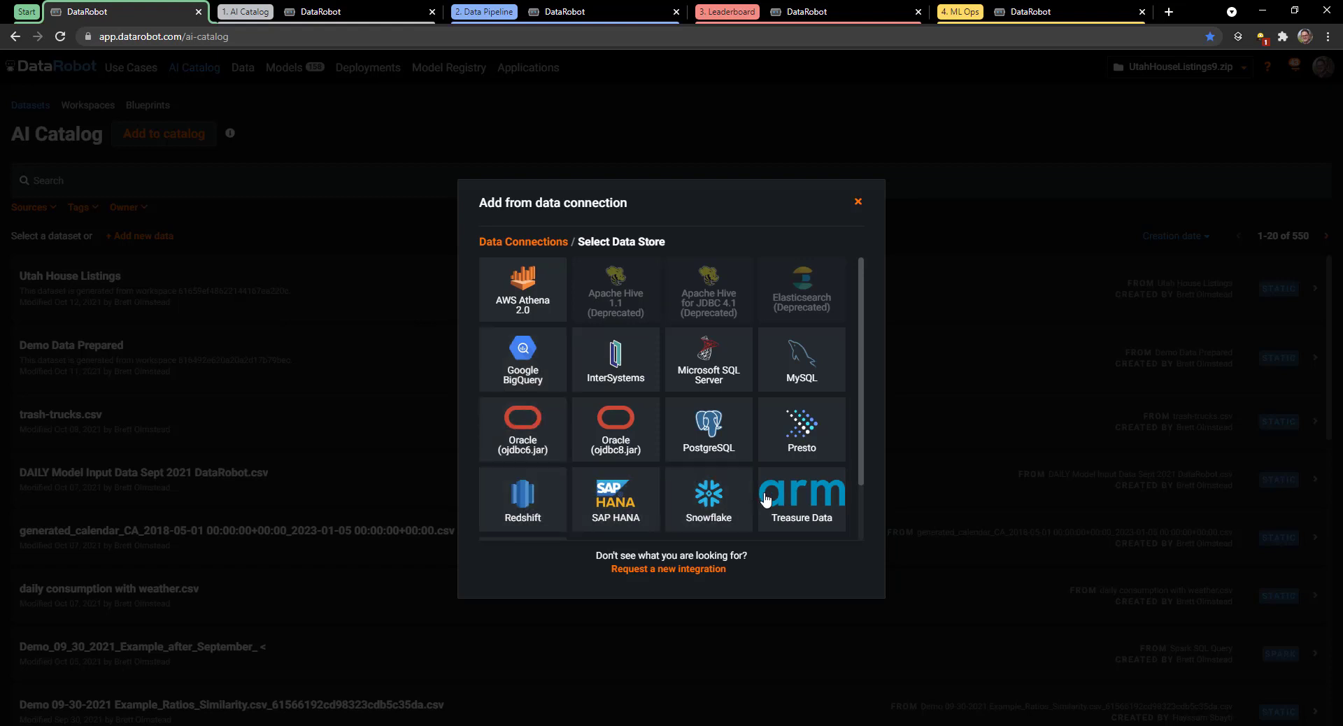
left_click(858, 204)
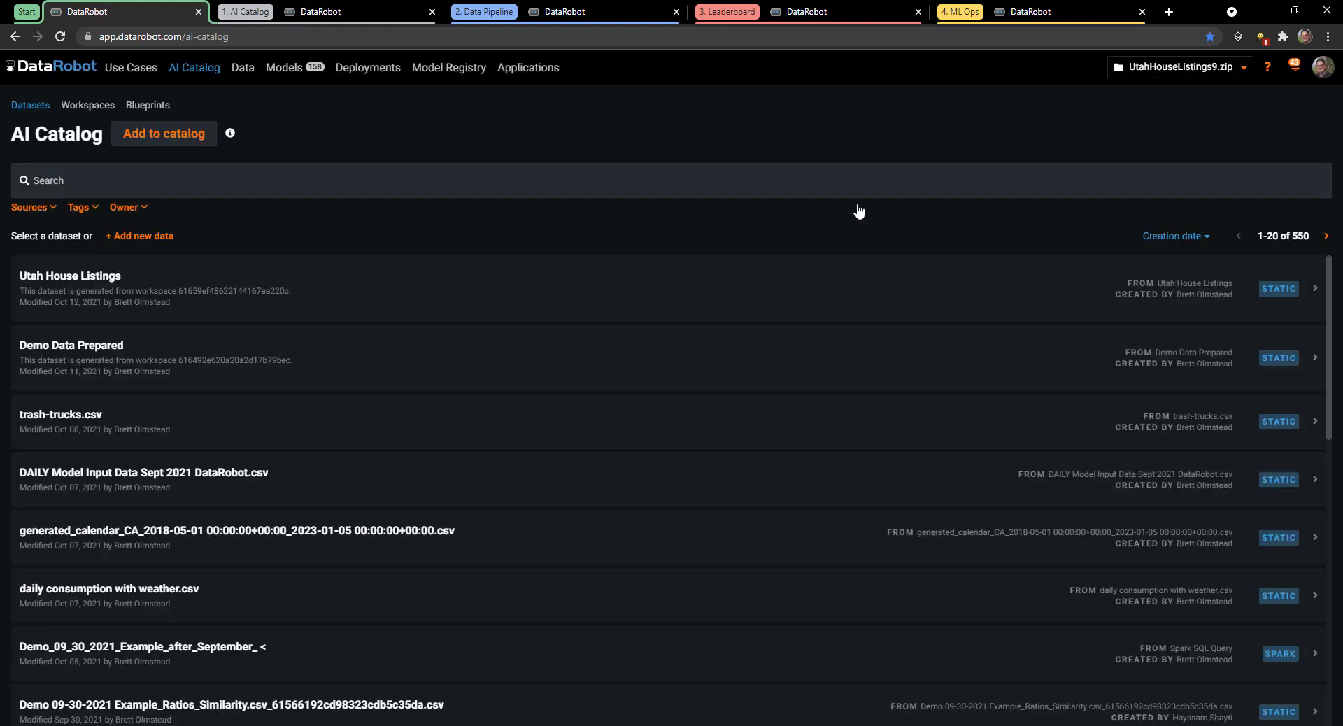
- Open the Utah House Listings dataset's profile and examine its sample data, including the numeric, image and description columns
left_click(78, 278)
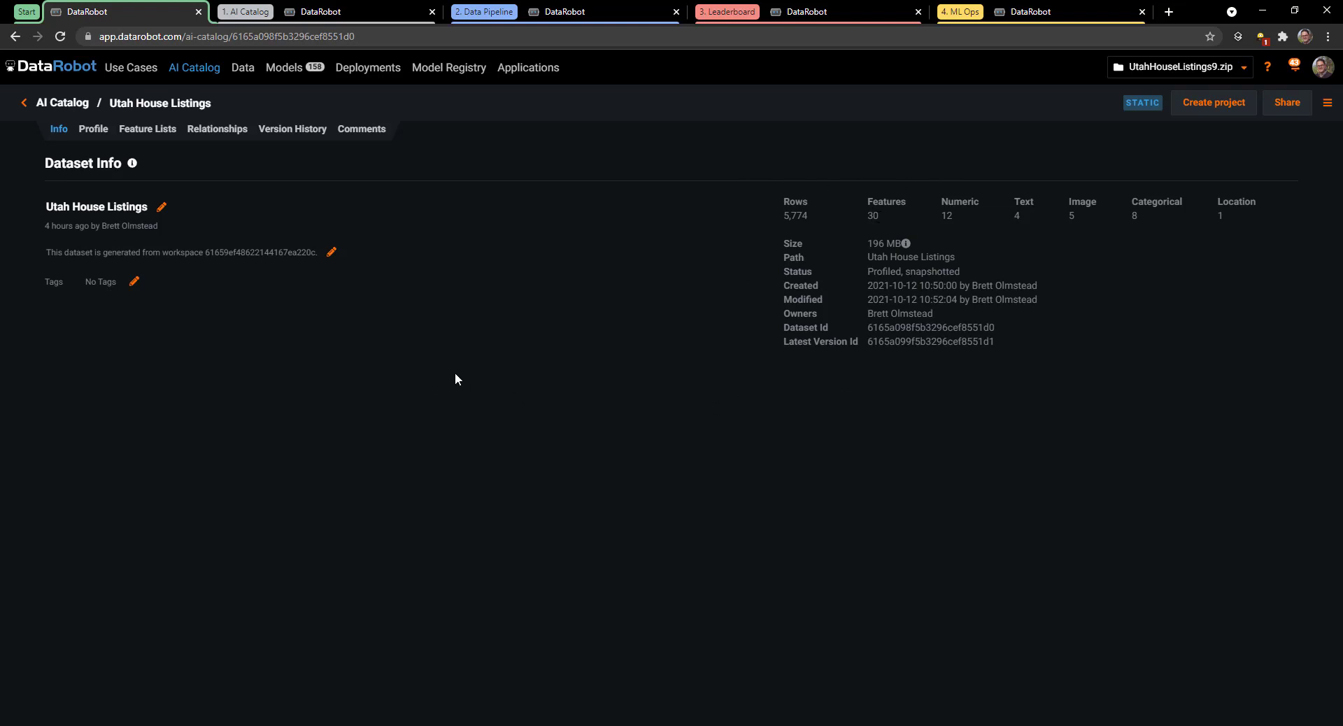
left_click(96, 133)
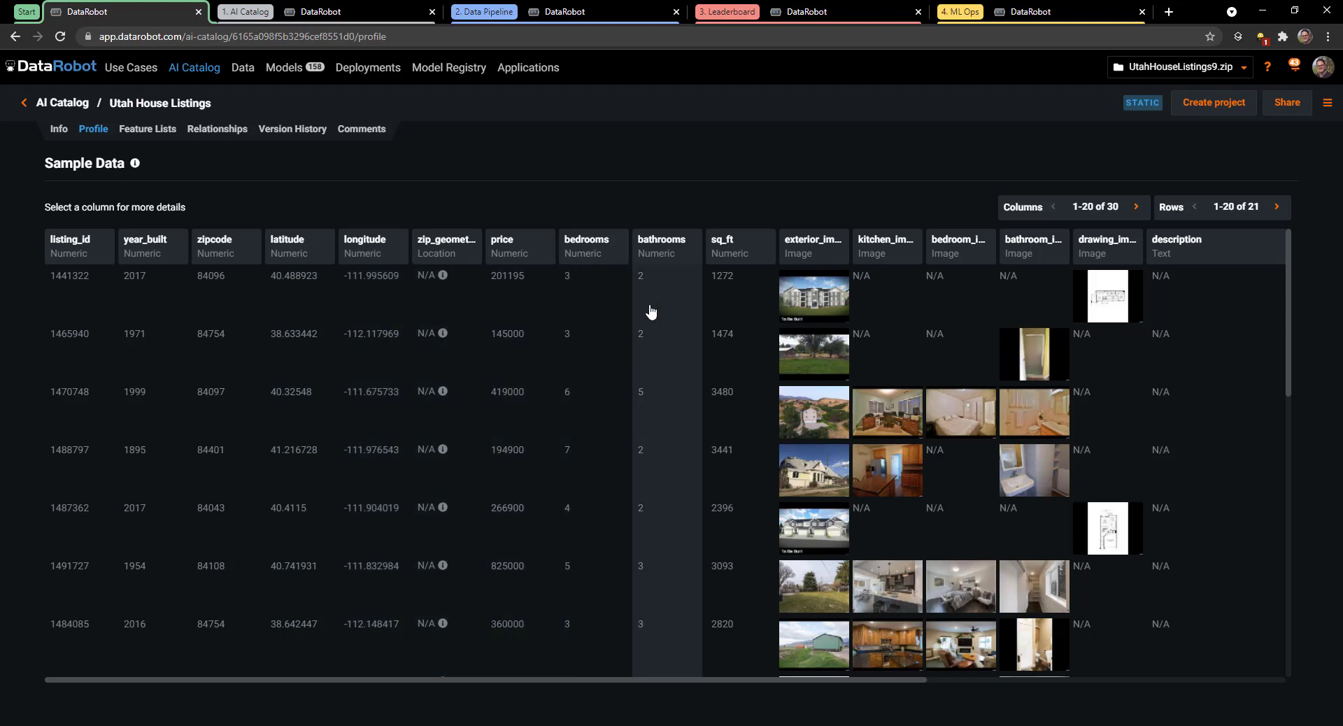
scroll(651, 311, "right", 1)
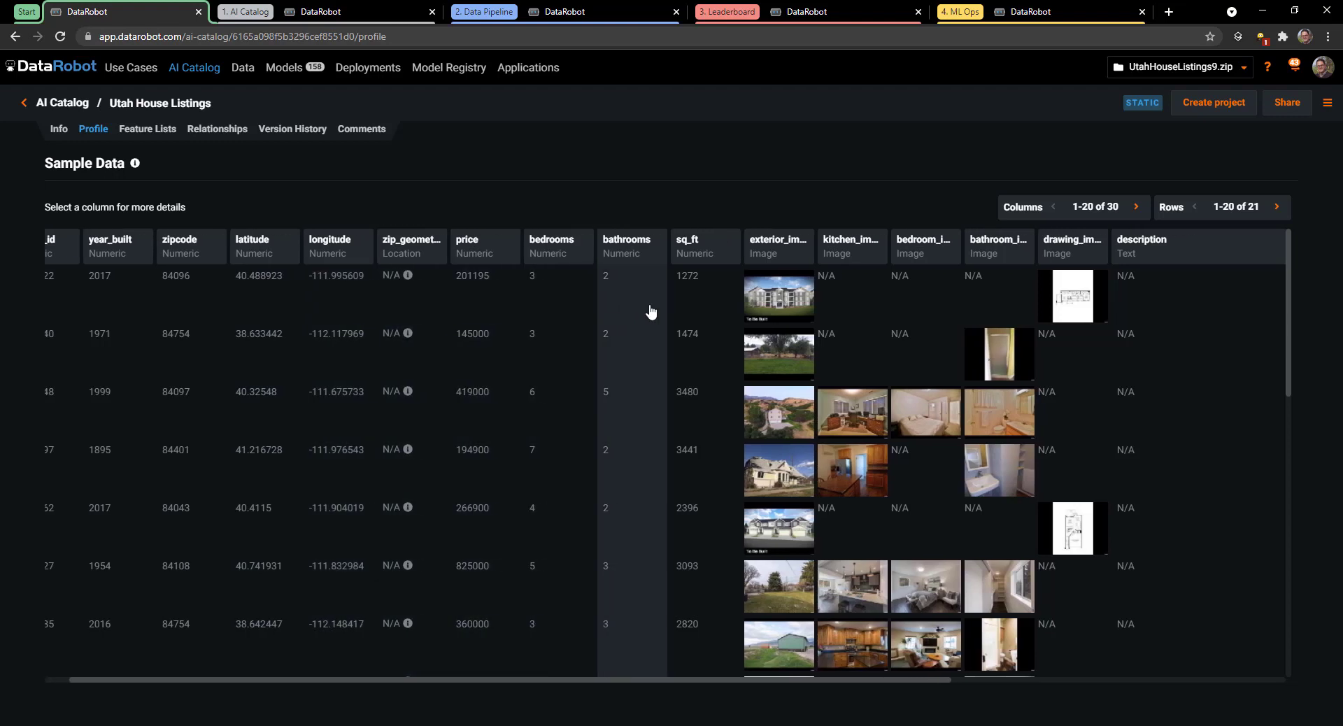
scroll(650, 311, "left", 1)
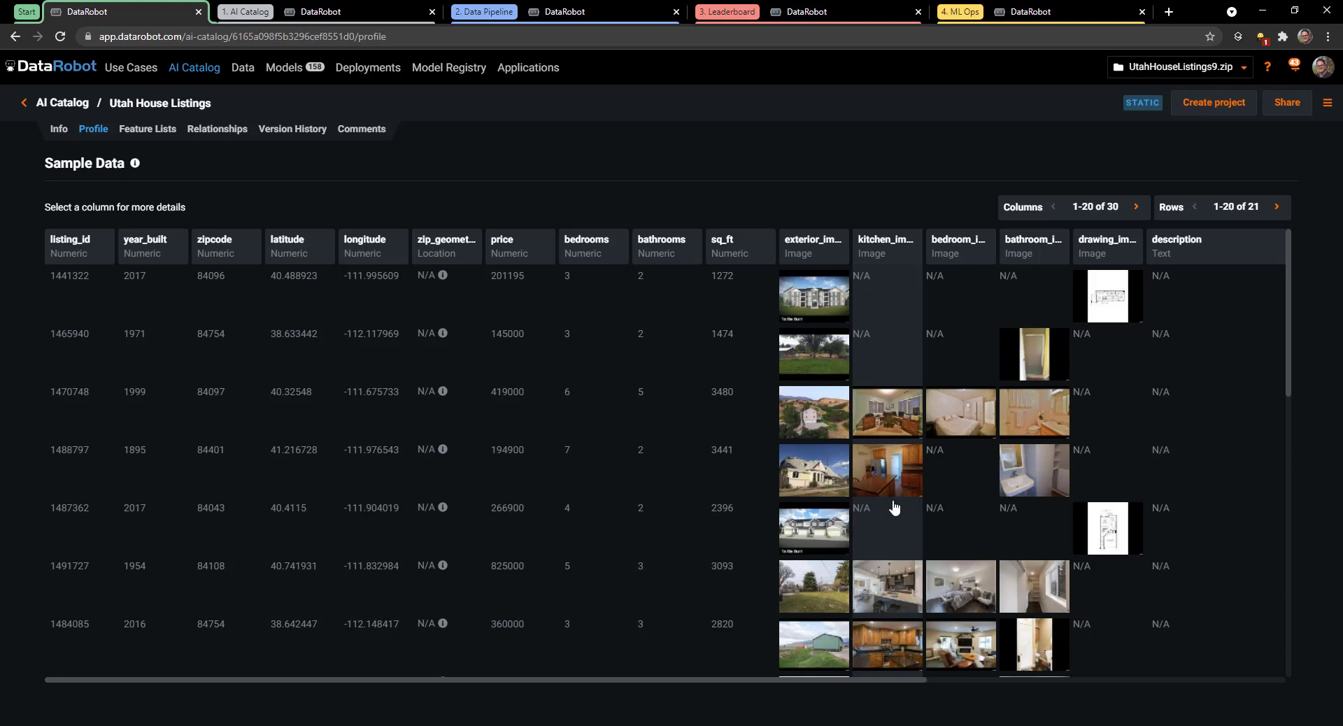
scroll(895, 307, "right", 3)
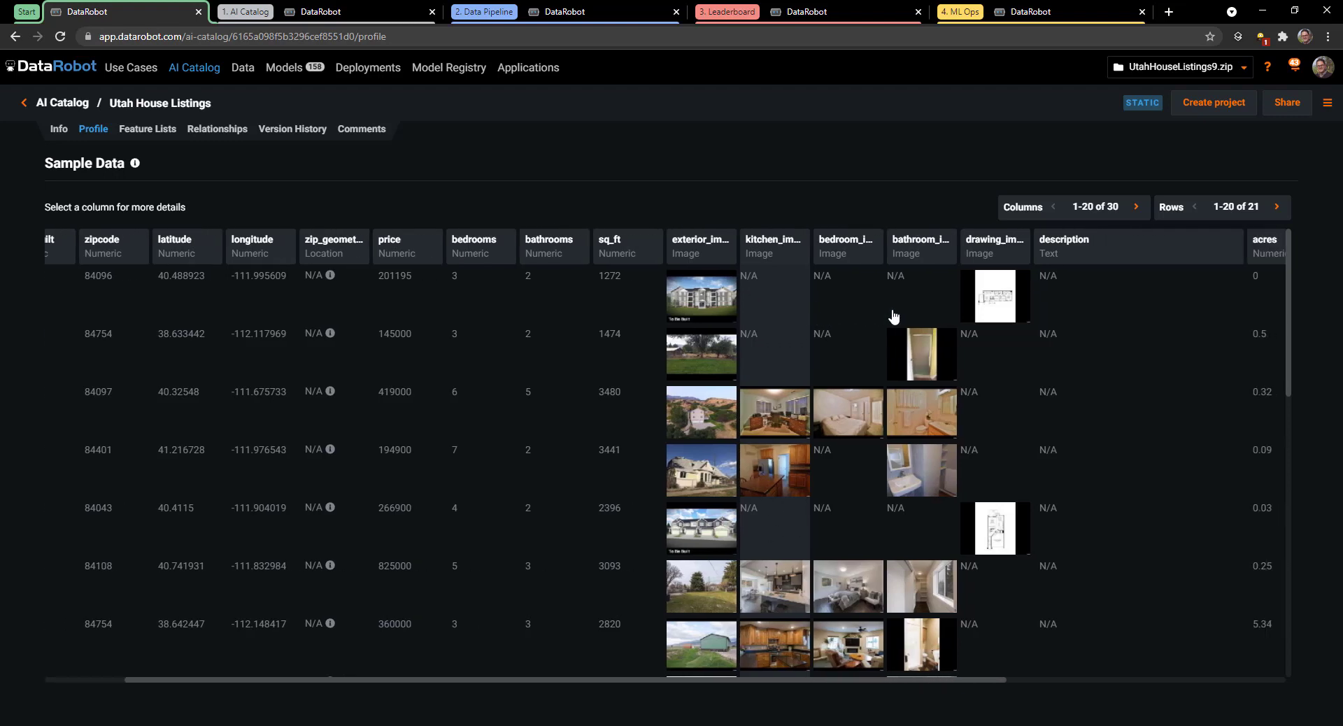
scroll(893, 314, "right", 2)
scroll(893, 312, "left", 1)
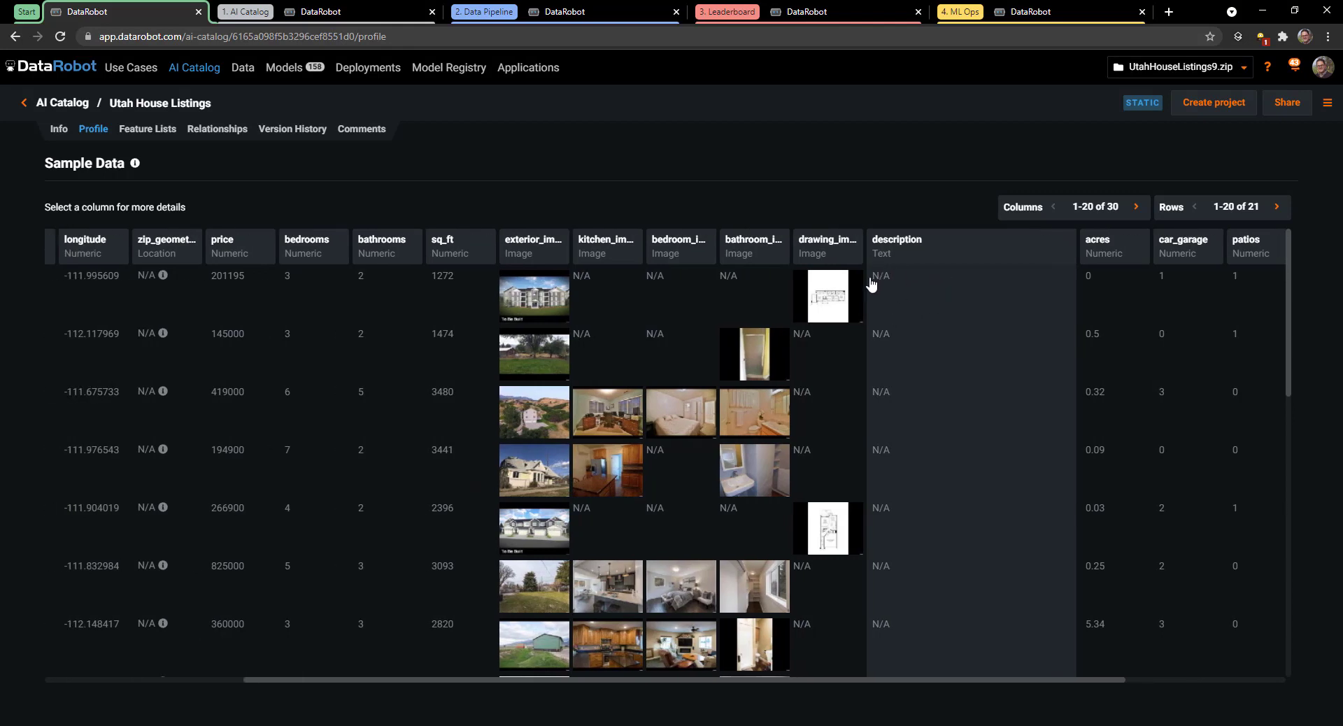
scroll(998, 369, "down", 5)
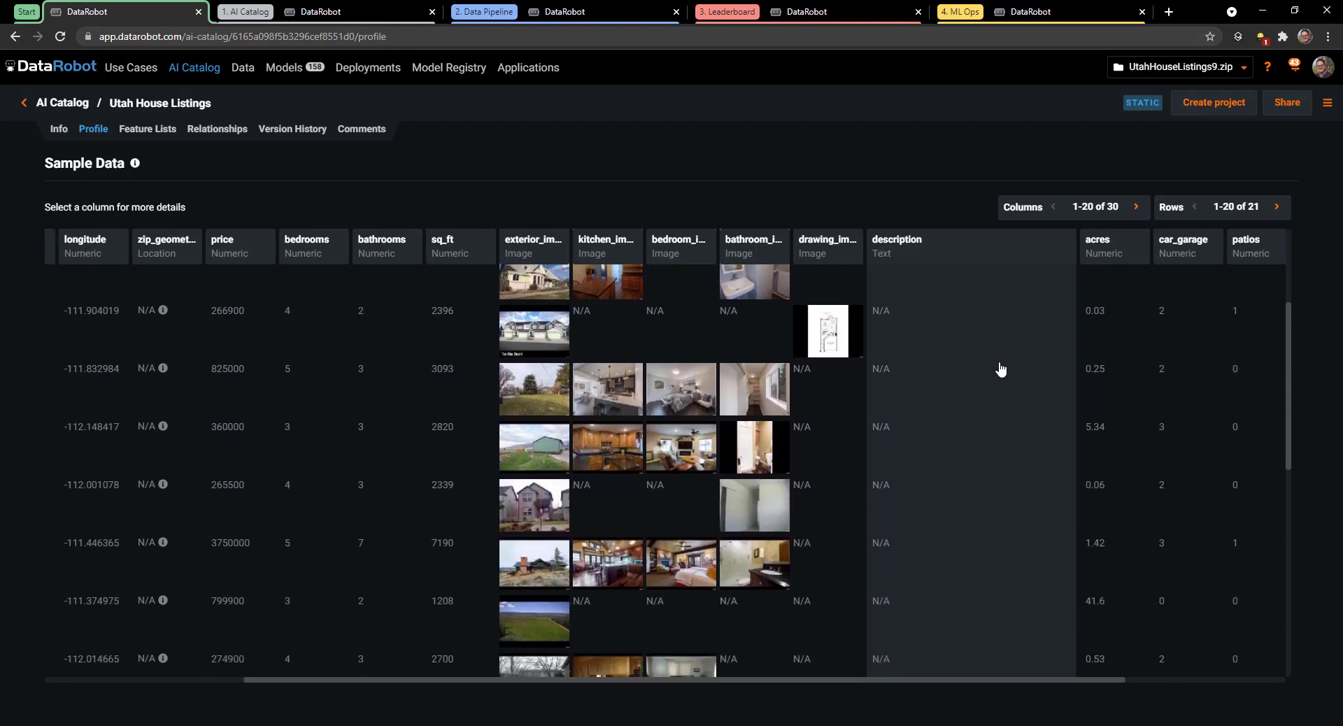
scroll(1000, 369, "down", 5)
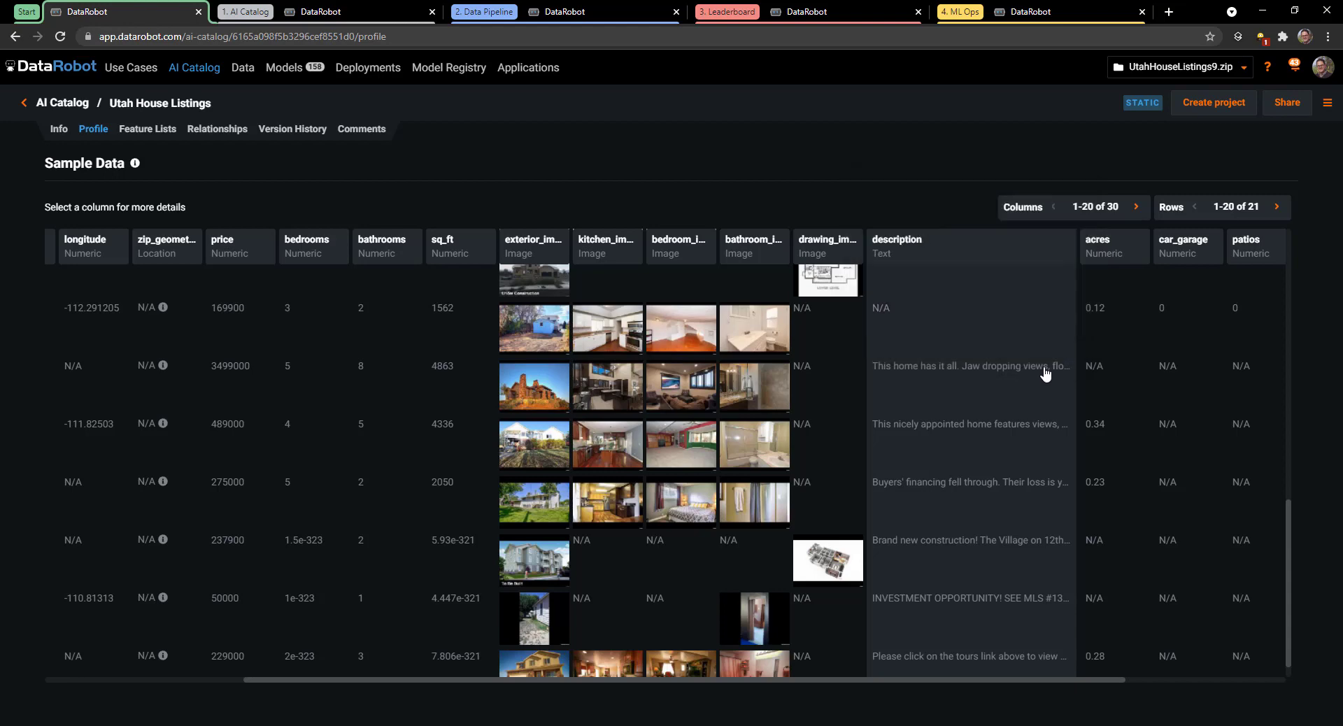
scroll(971, 434, "up", 5)
scroll(971, 434, "up", 5)
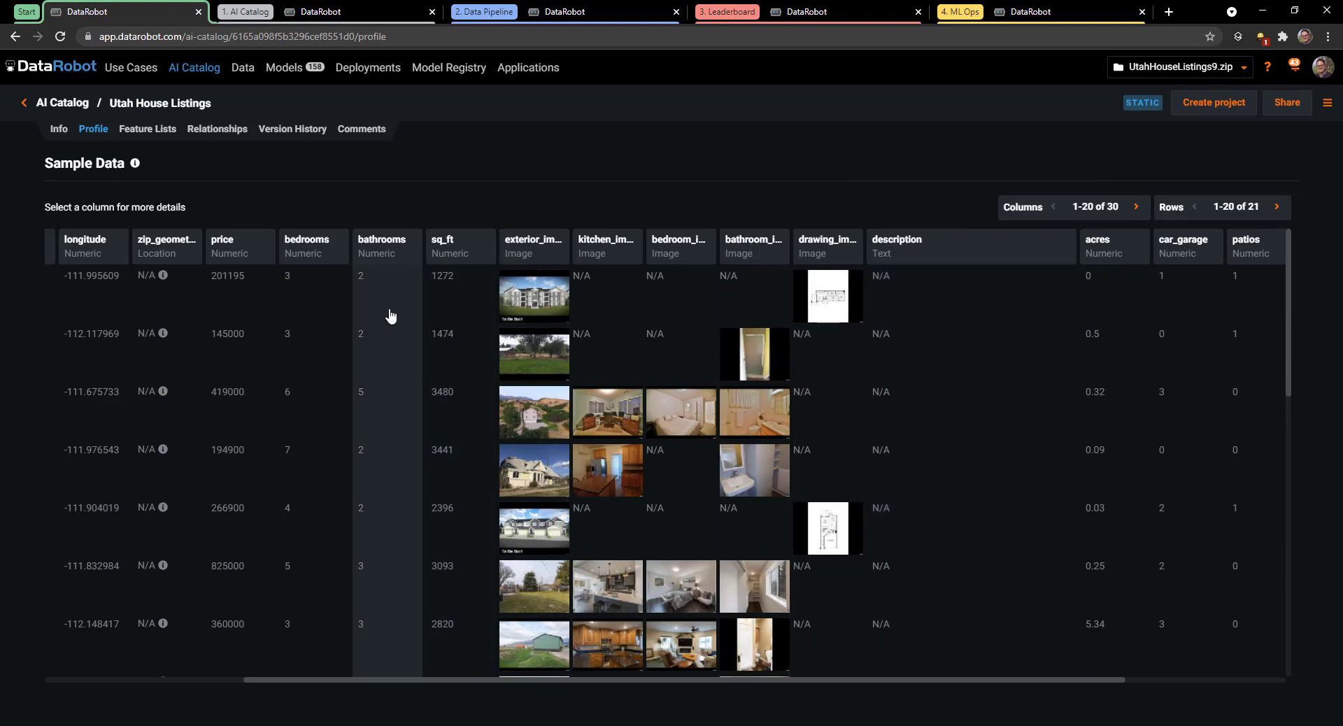
scroll(391, 317, "left", 4)
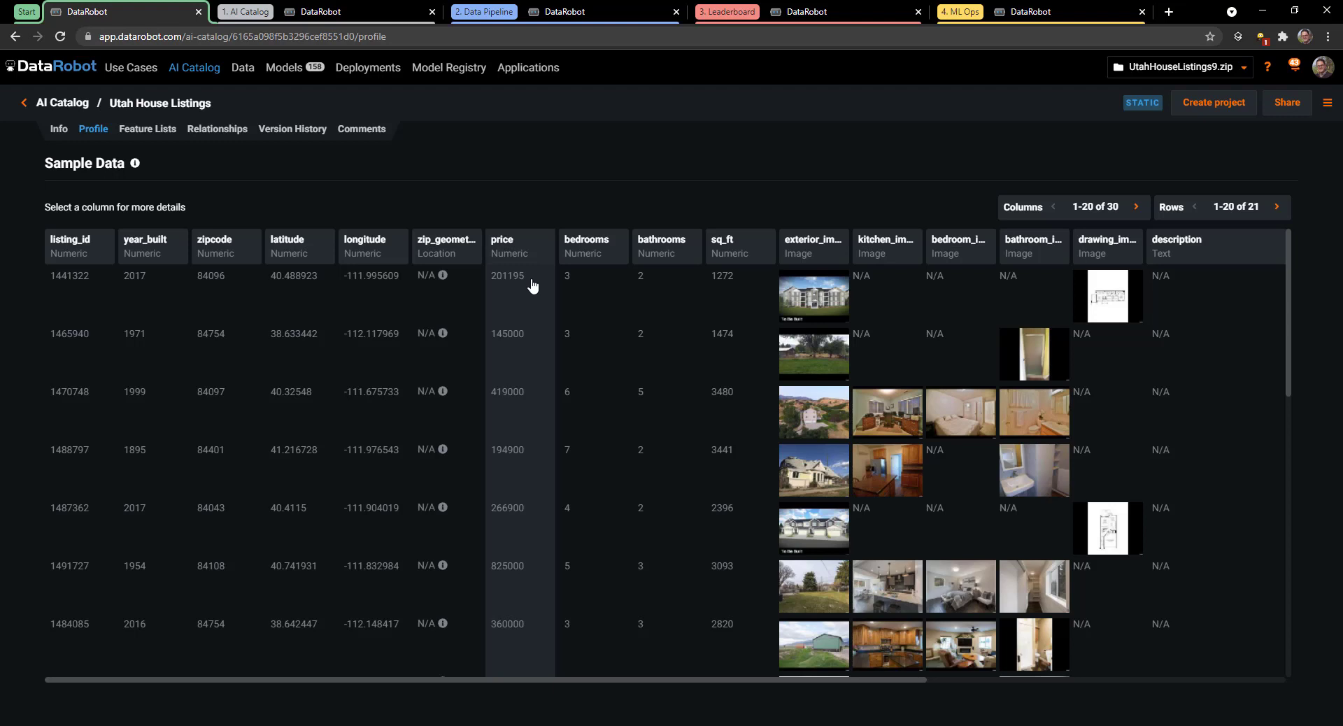
- Inspect the AI Catalog Import and Spark SQL modules of the Utah House Listings Data Pipeline
left_click(587, 15)
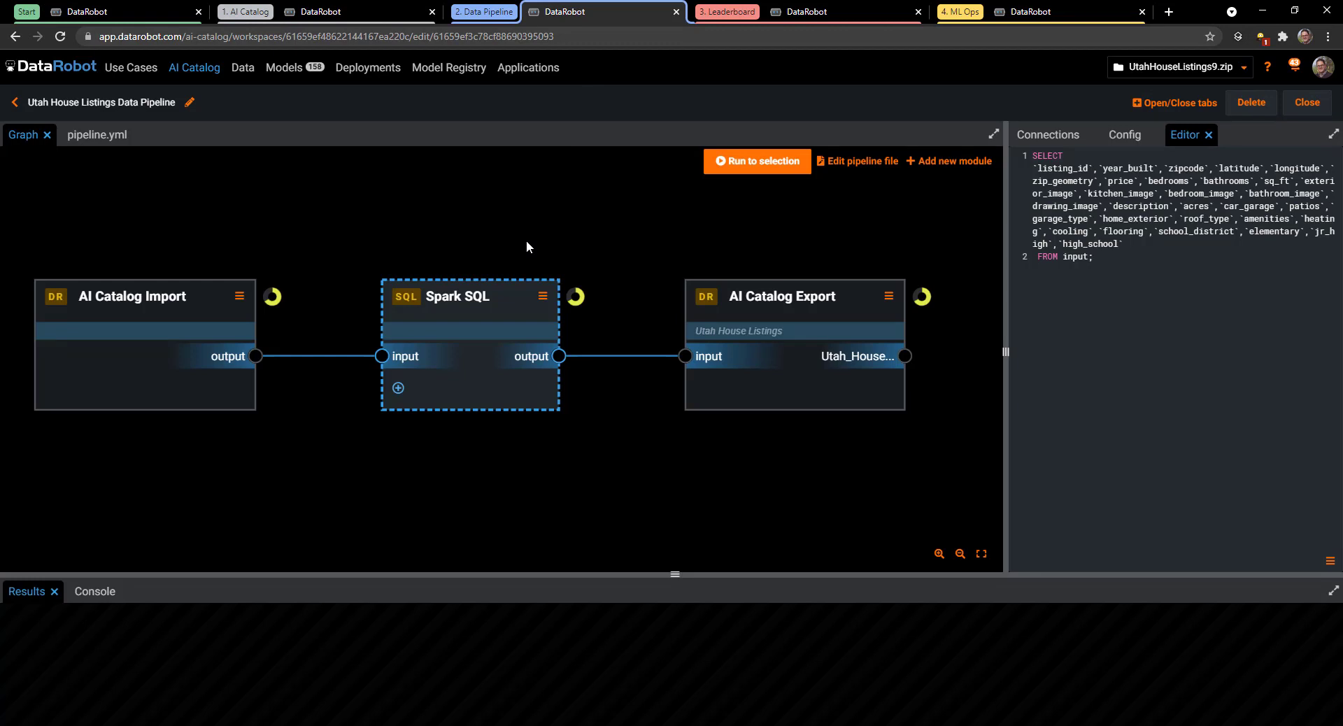
left_click(145, 299, "shift")
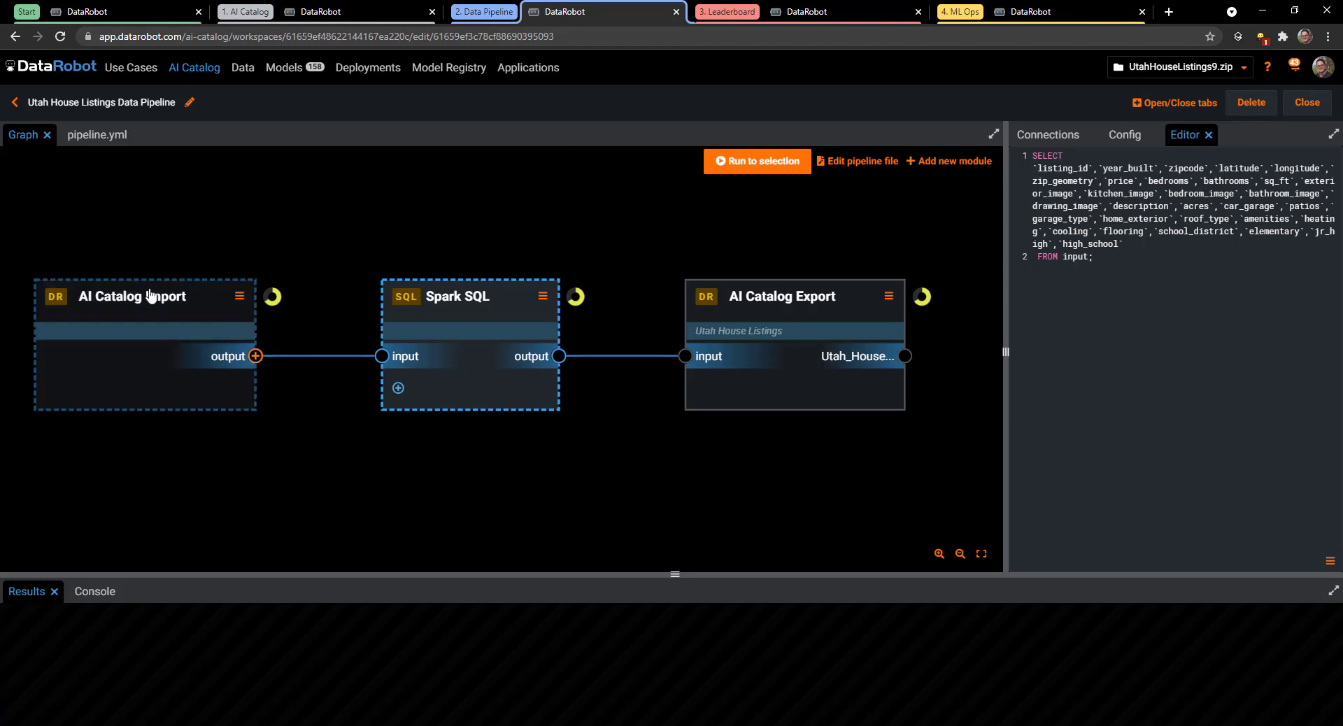
left_click(145, 299)
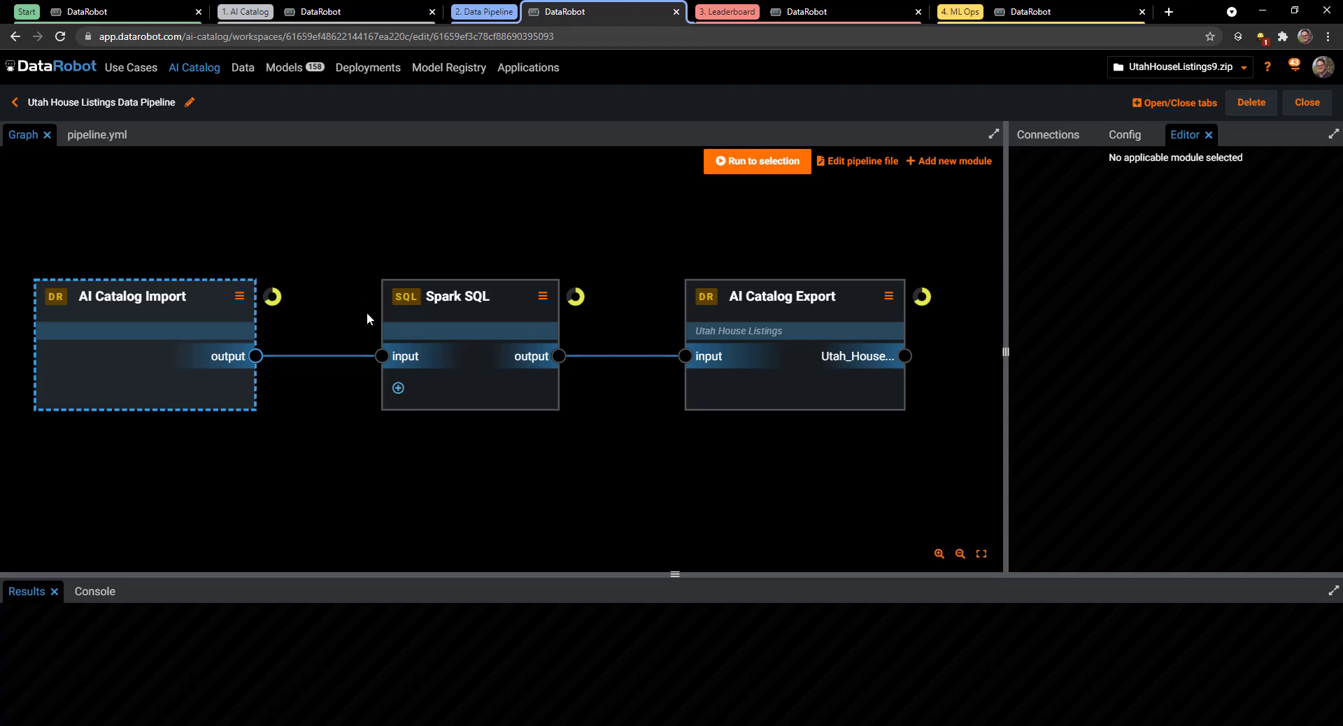
left_click(439, 308)
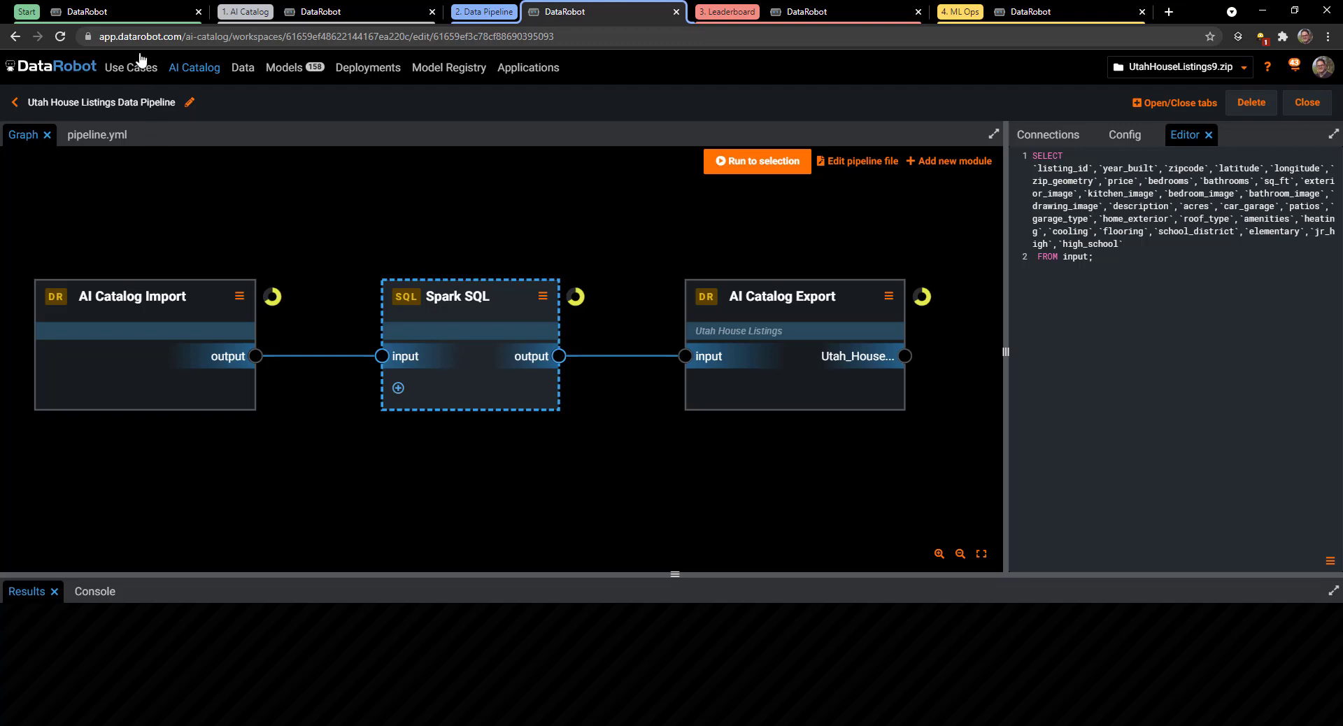
- Return to the Utah House Listings dataset and create a project from it
left_click(112, 12)
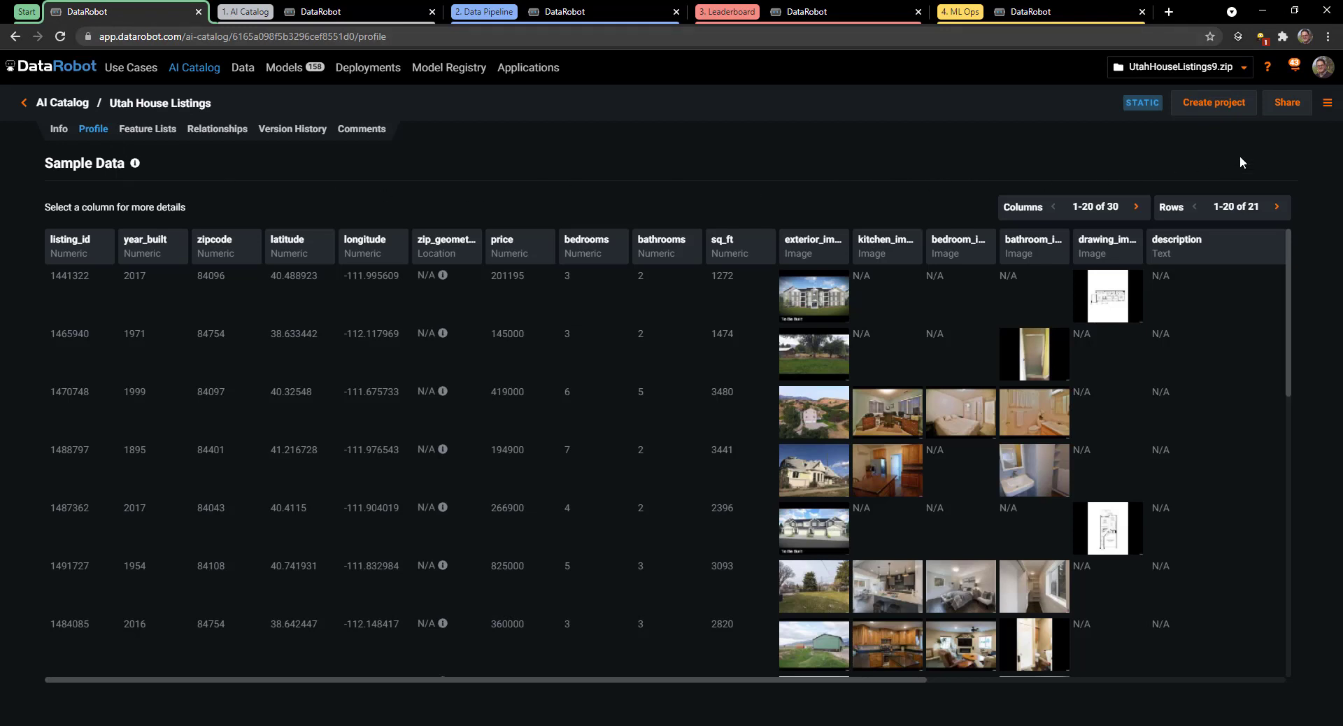
left_click(1239, 109)
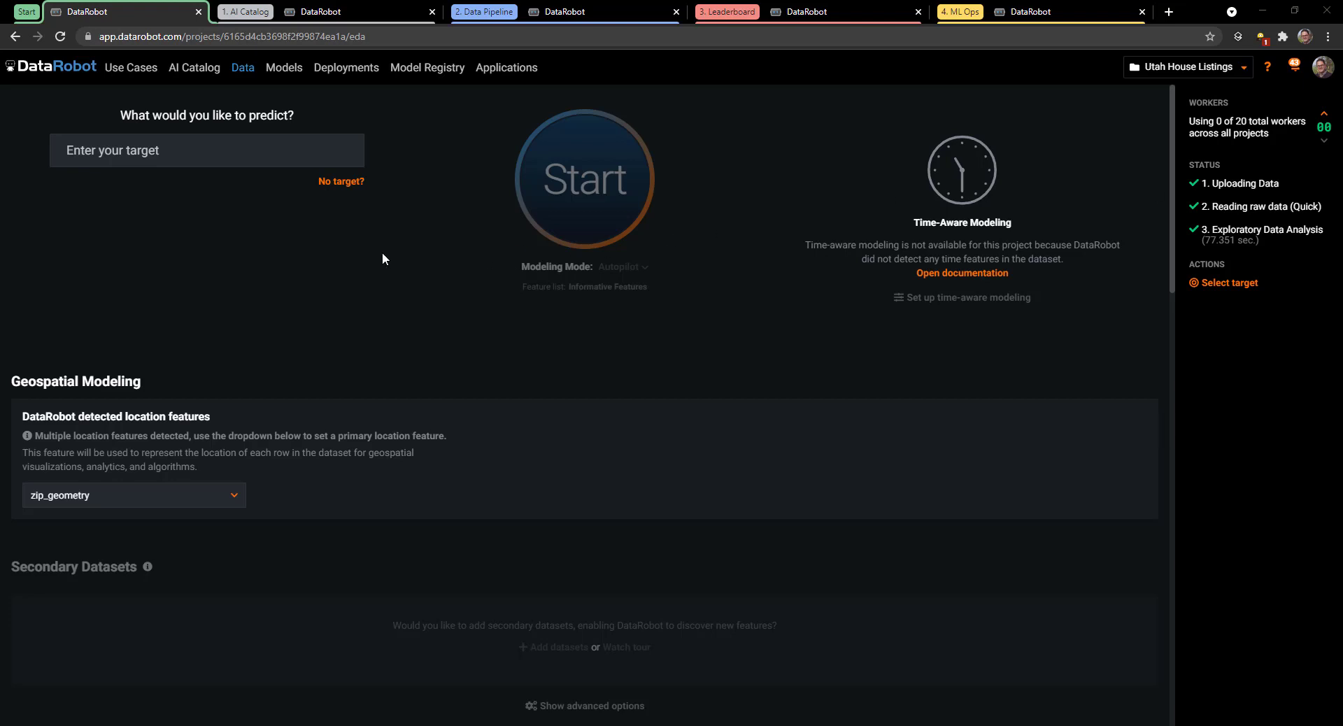
- Set the primary location feature for geospatial modeling to geometry
scroll(363, 261, "down", 3)
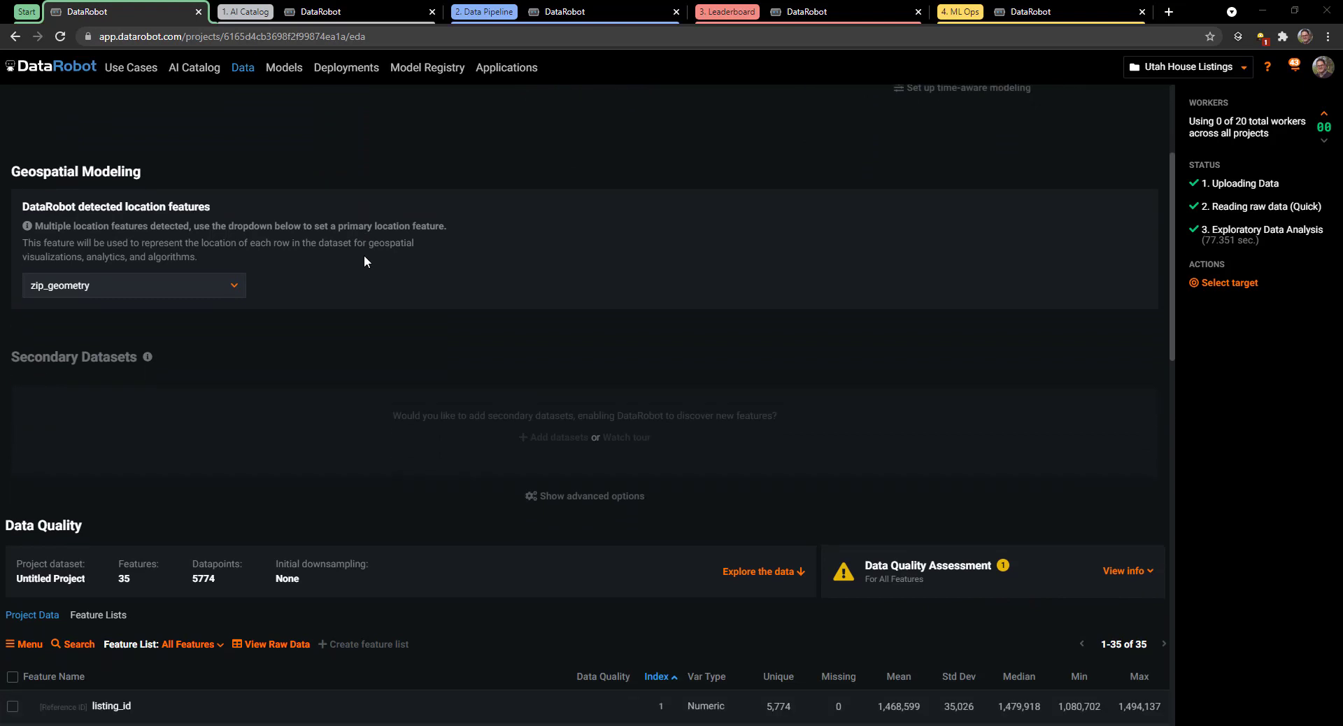
scroll(363, 262, "down", 1)
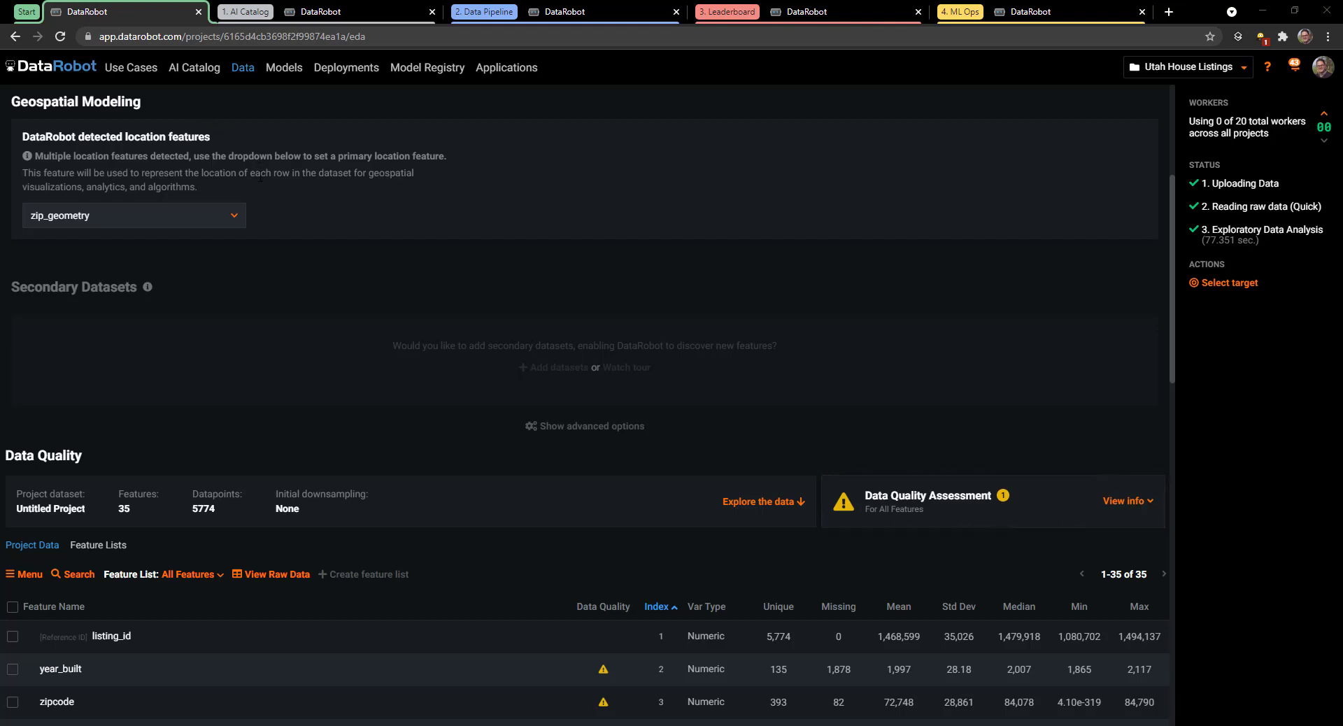
left_click(241, 223)
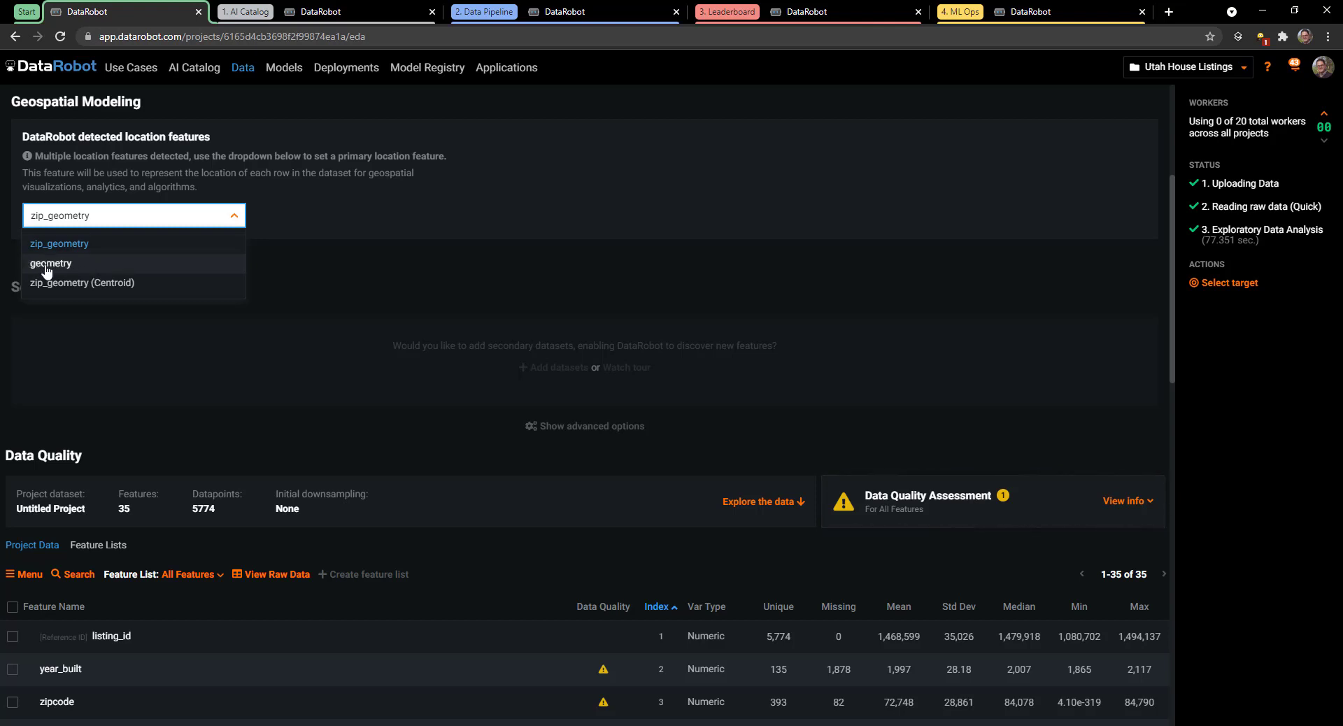
left_click(307, 267)
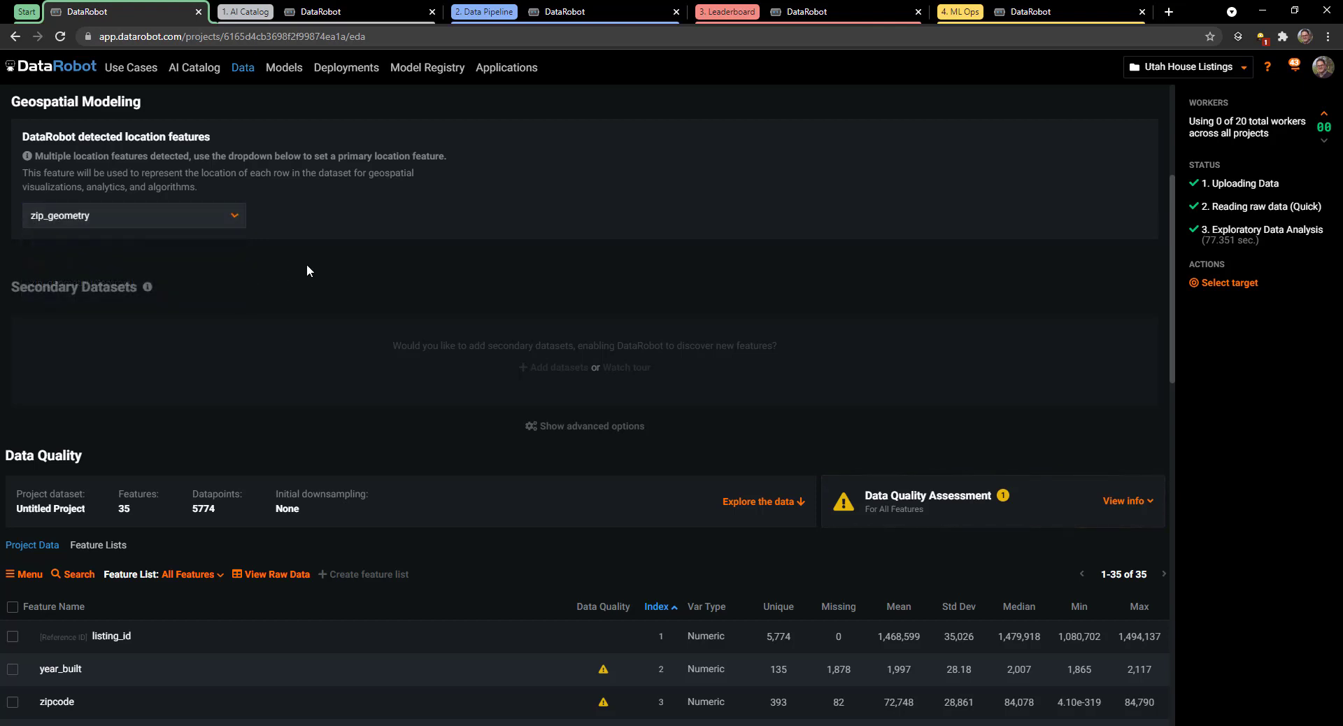
left_click(215, 222)
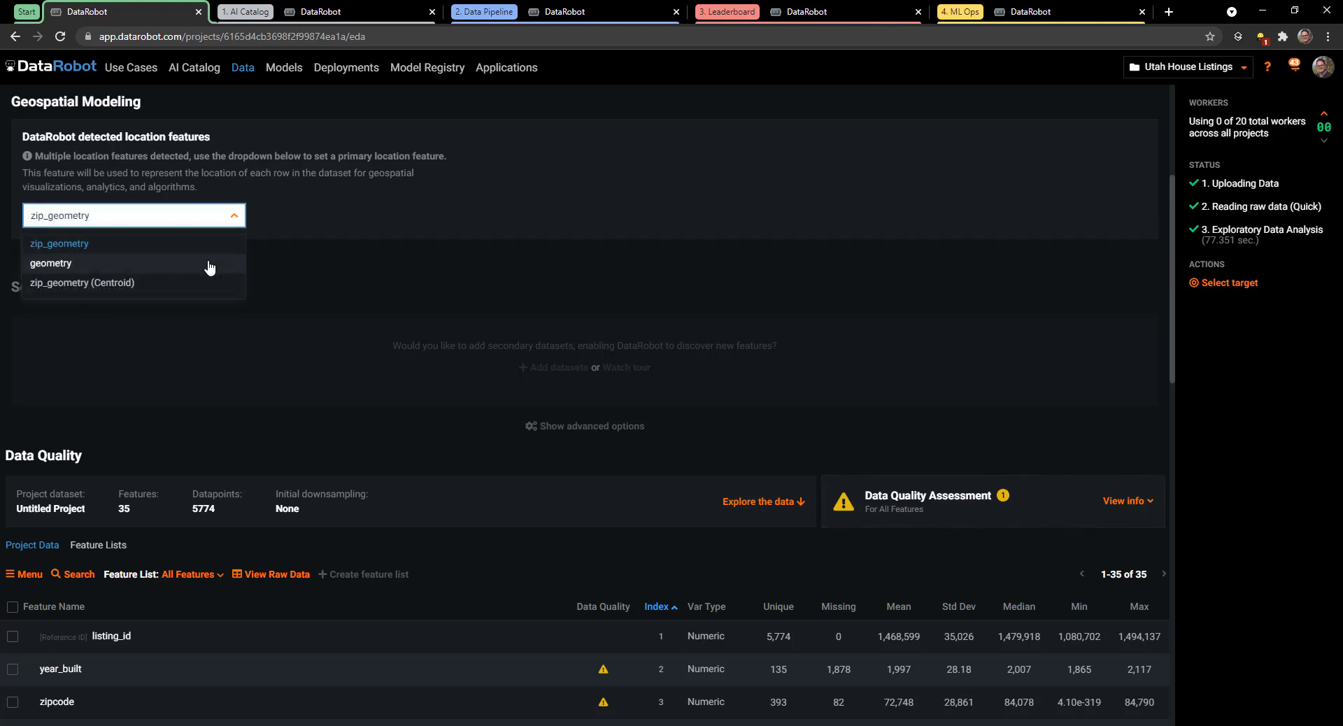
left_click(205, 262)
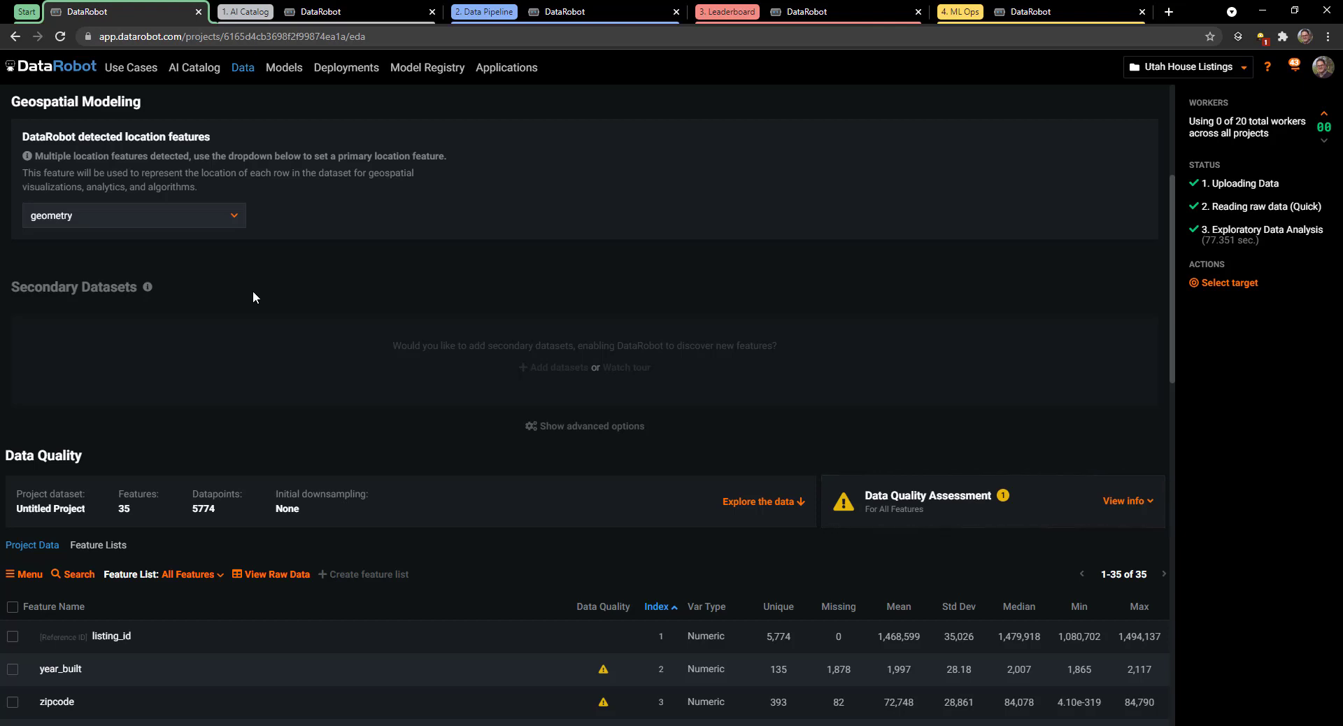
- Review the year_built feature's data quality issue and dismiss the Outliers warning in the Data Quality Assessment
scroll(253, 292, "down", 2)
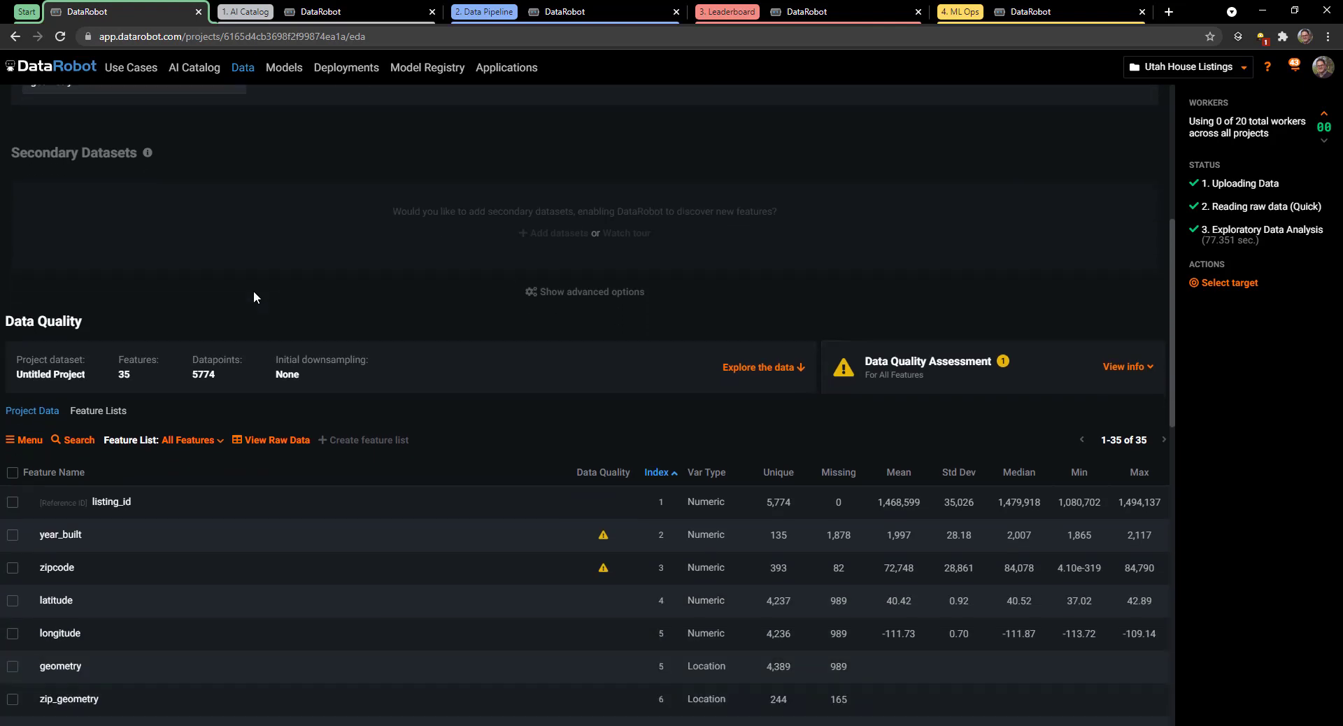
scroll(254, 293, "down", 3)
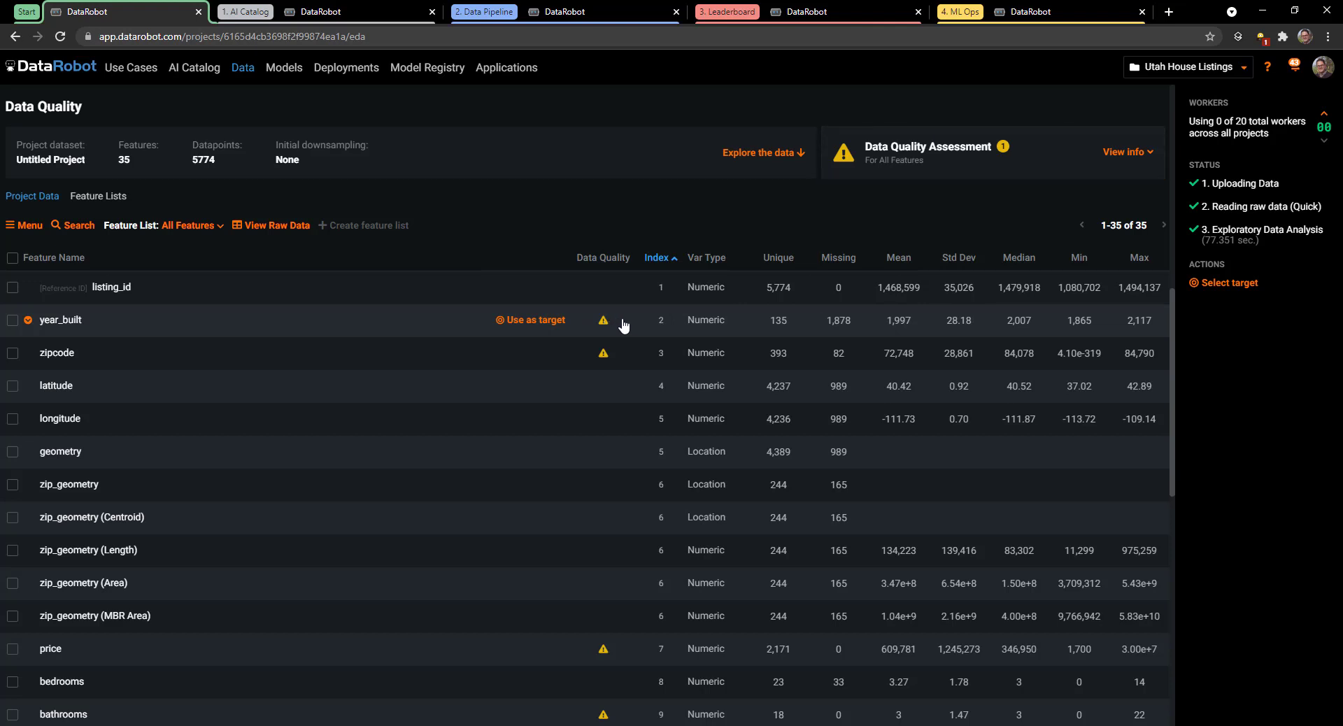
mouse_move(604, 323)
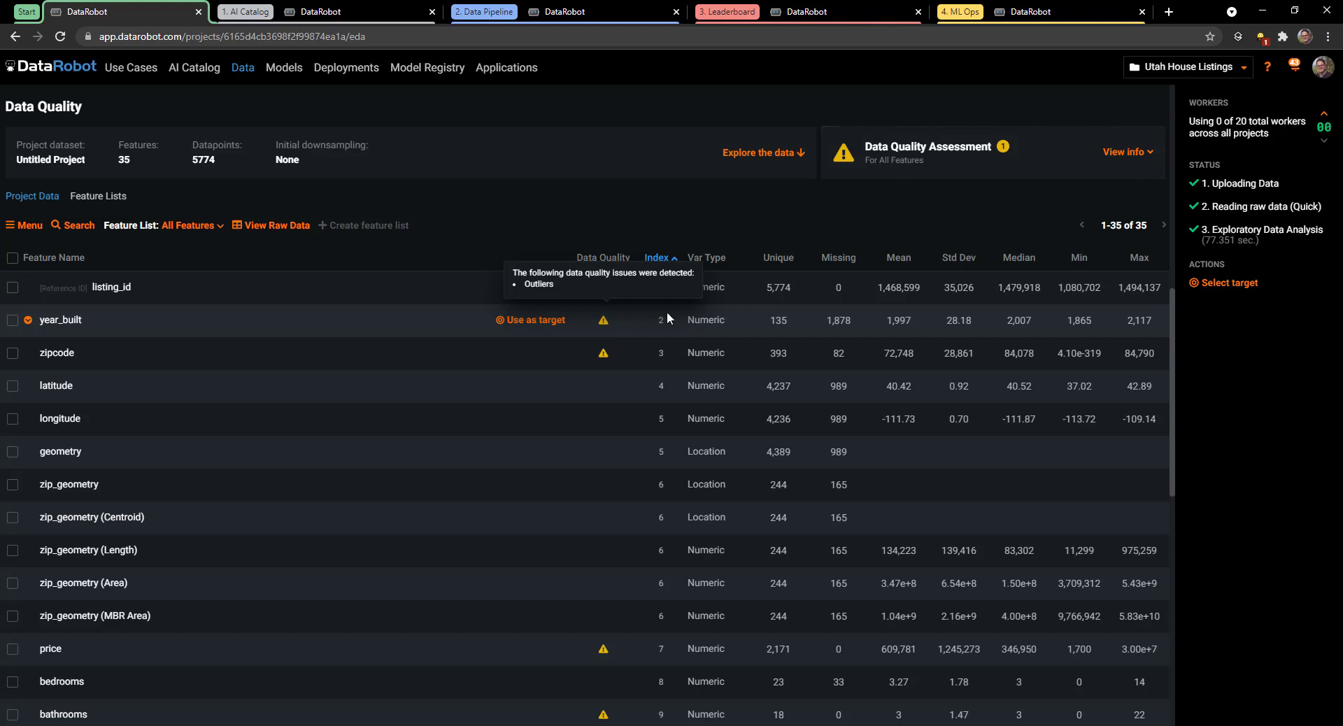
left_click(1140, 154)
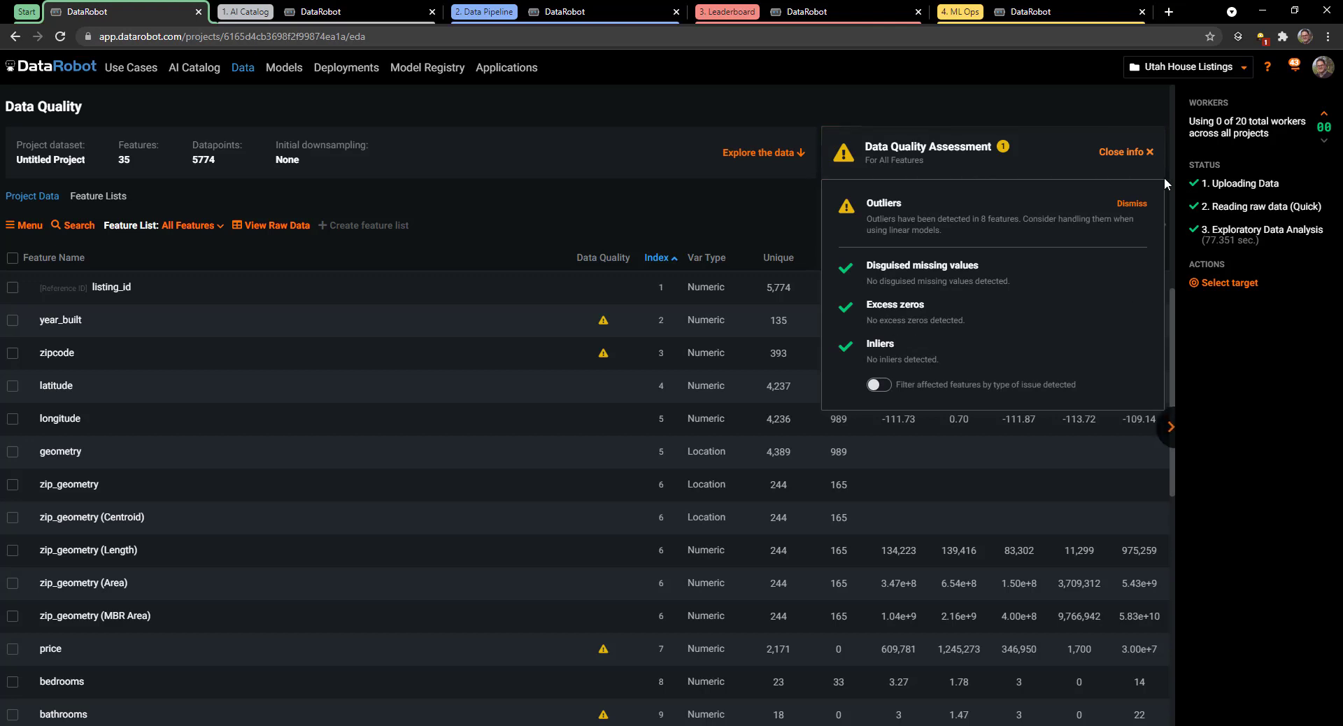
left_click(1146, 204)
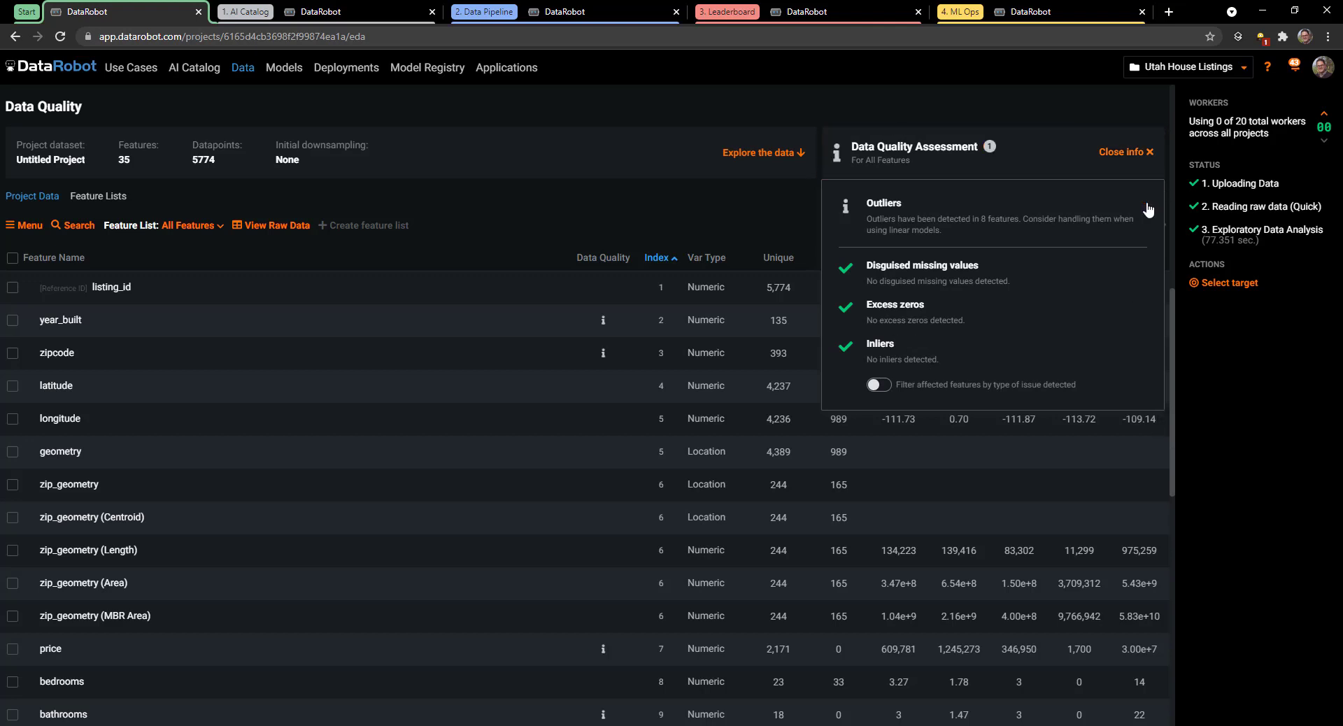
- Close the Data Quality Assessment details and examine the price feature's histogram
left_click(742, 204)
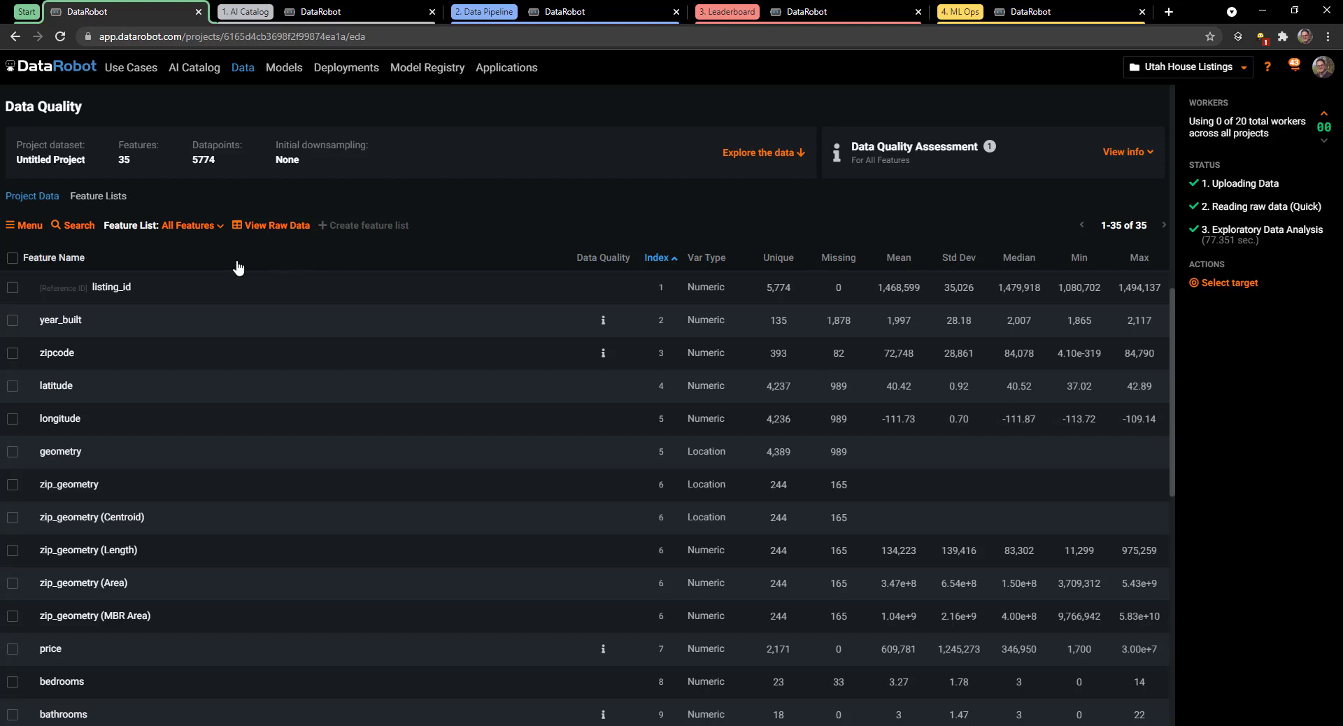
scroll(180, 321, "down", 2)
scroll(184, 378, "down", 1)
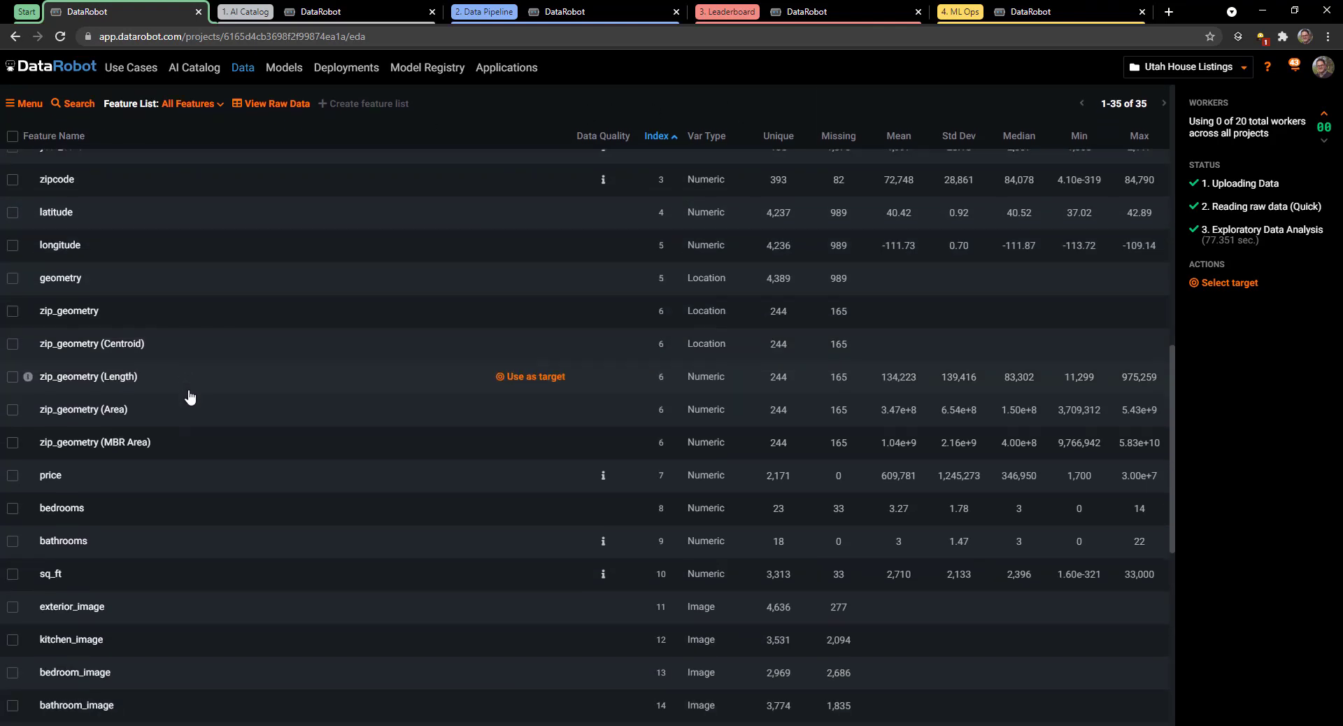
left_click(50, 438)
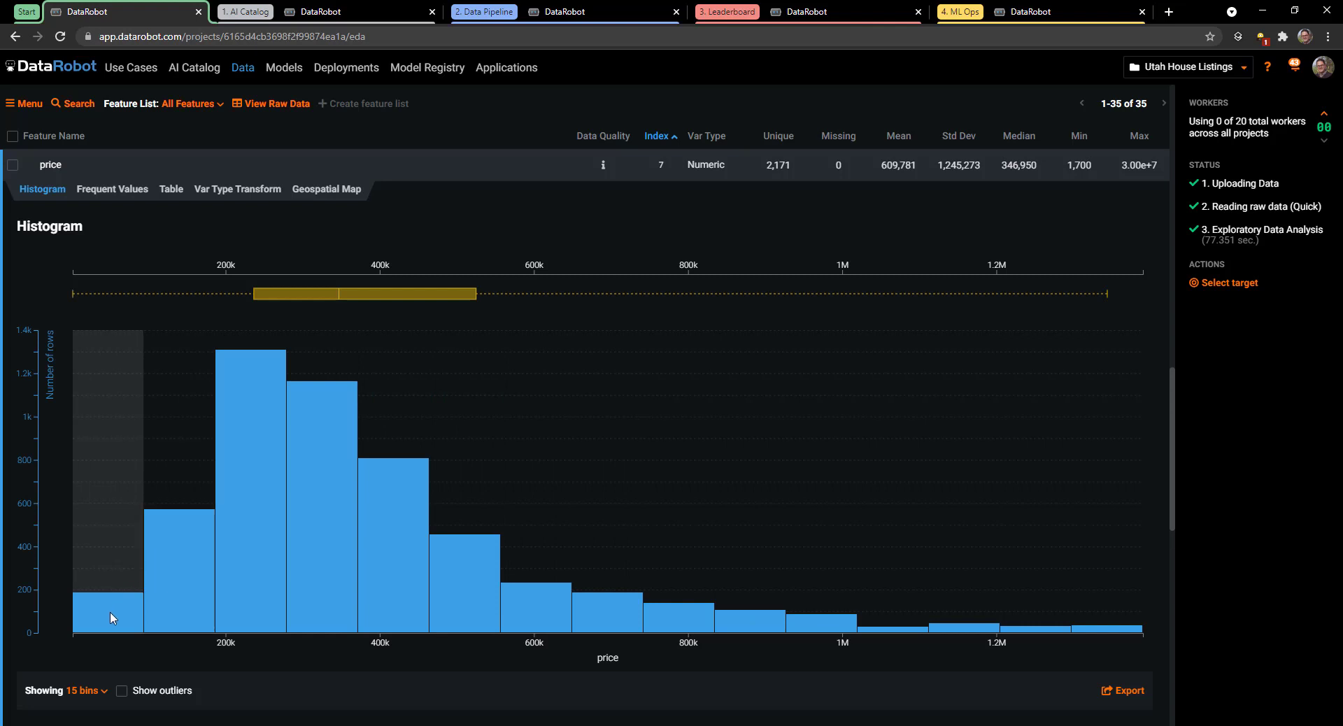
mouse_move(112, 616)
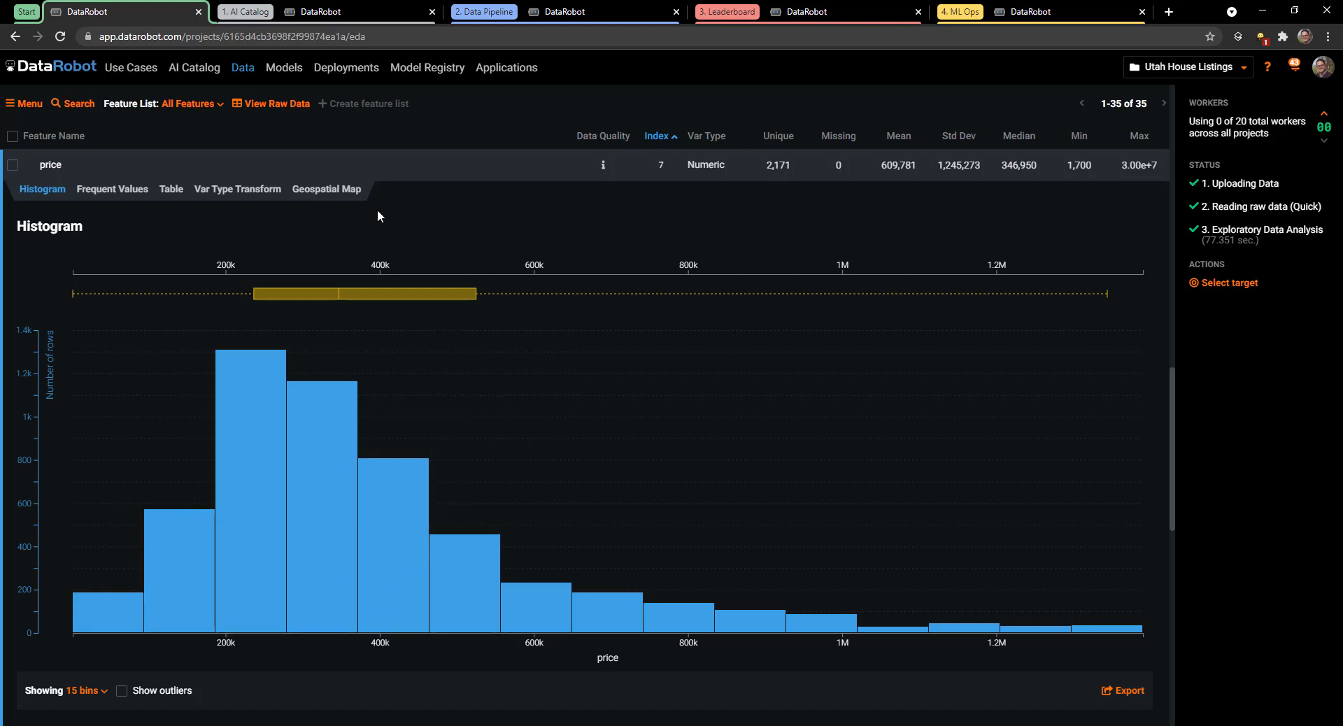
- Compute the price feature over the geospatial map, examine the listing clusters up close, and collapse the feature
left_click(352, 196)
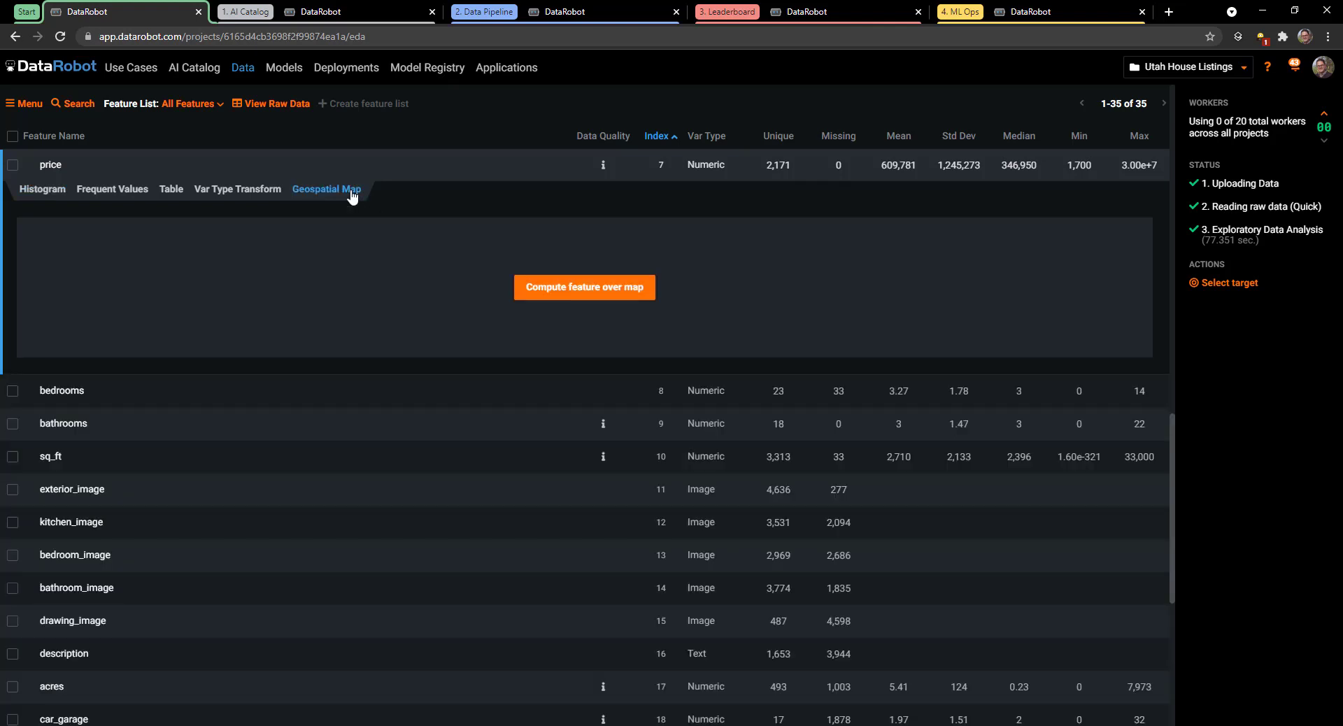
left_click(533, 294)
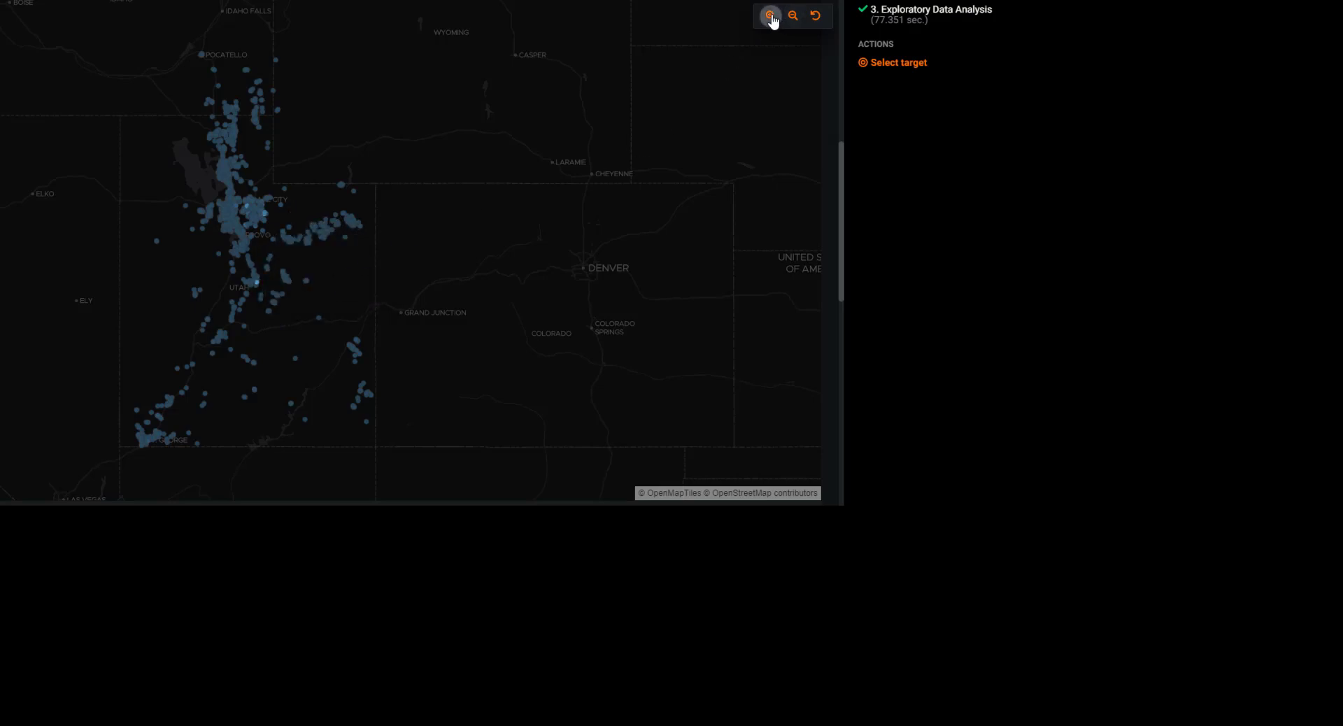
left_click(770, 16)
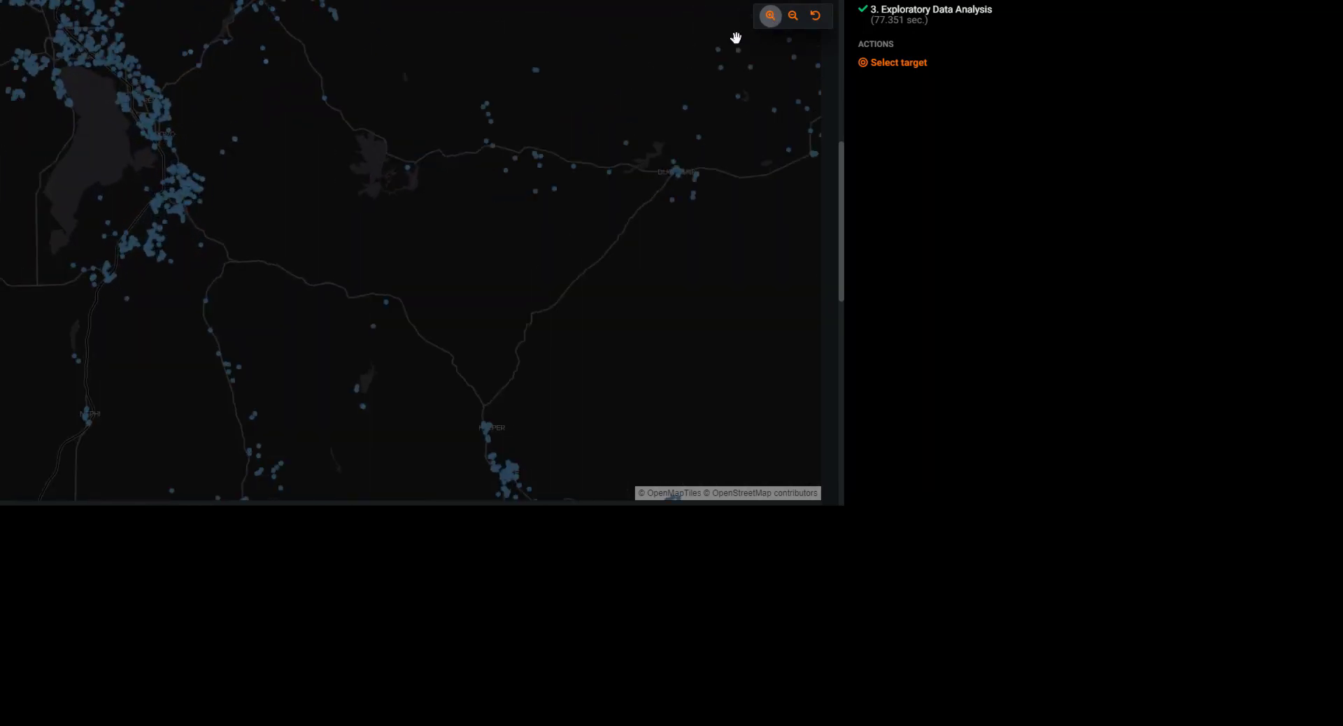
left_click_drag(363, 117, 378, 350)
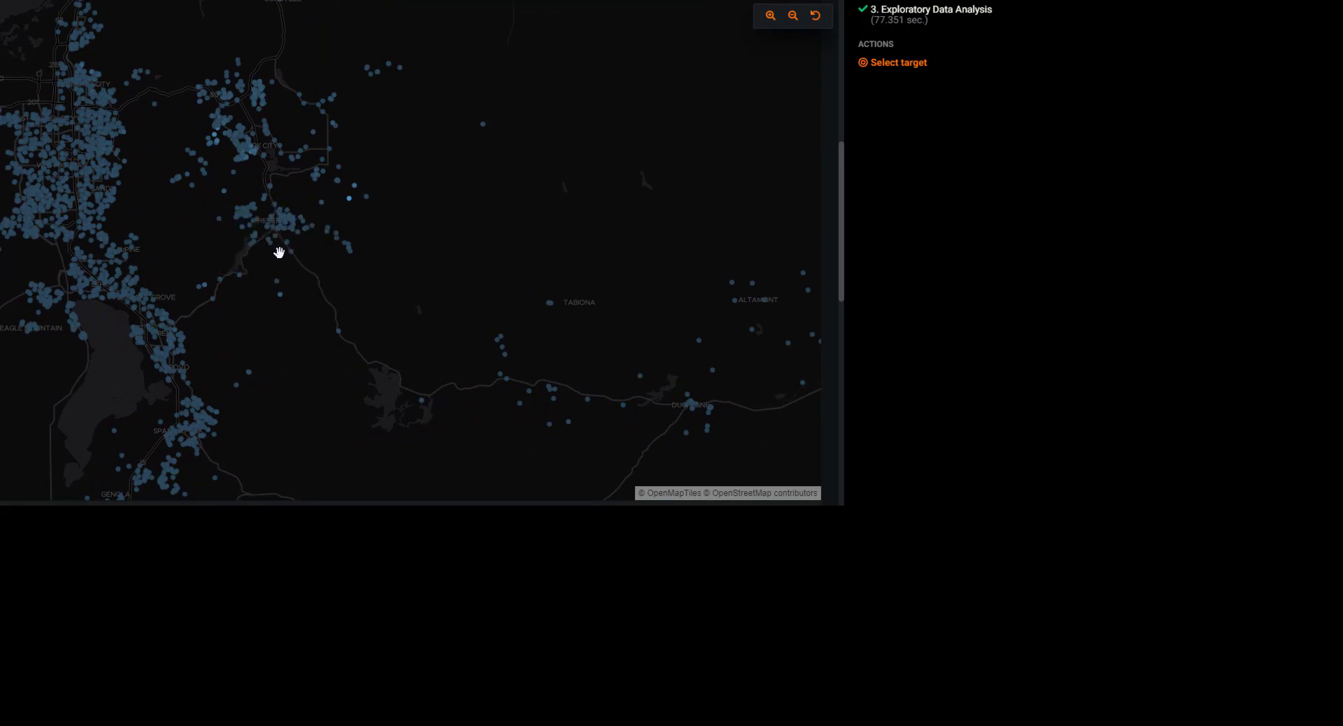
mouse_move(287, 249)
mouse_move(247, 163)
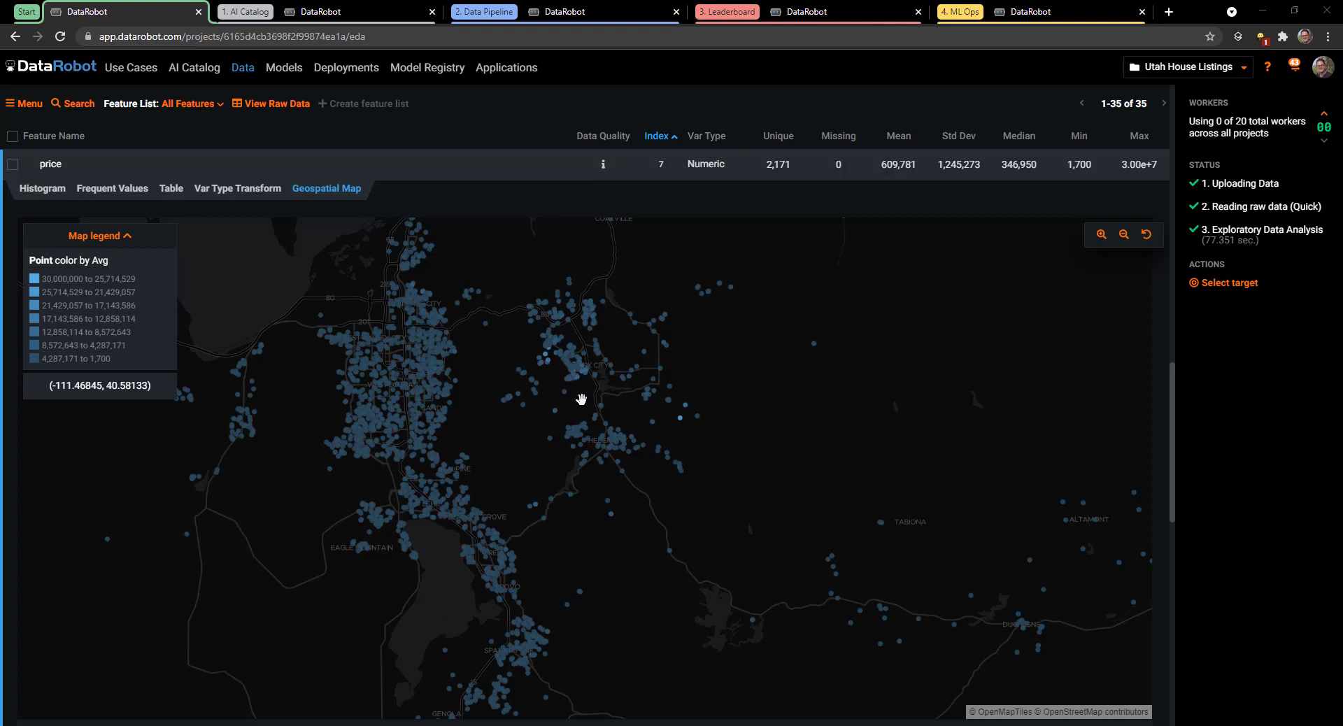
left_click(129, 175)
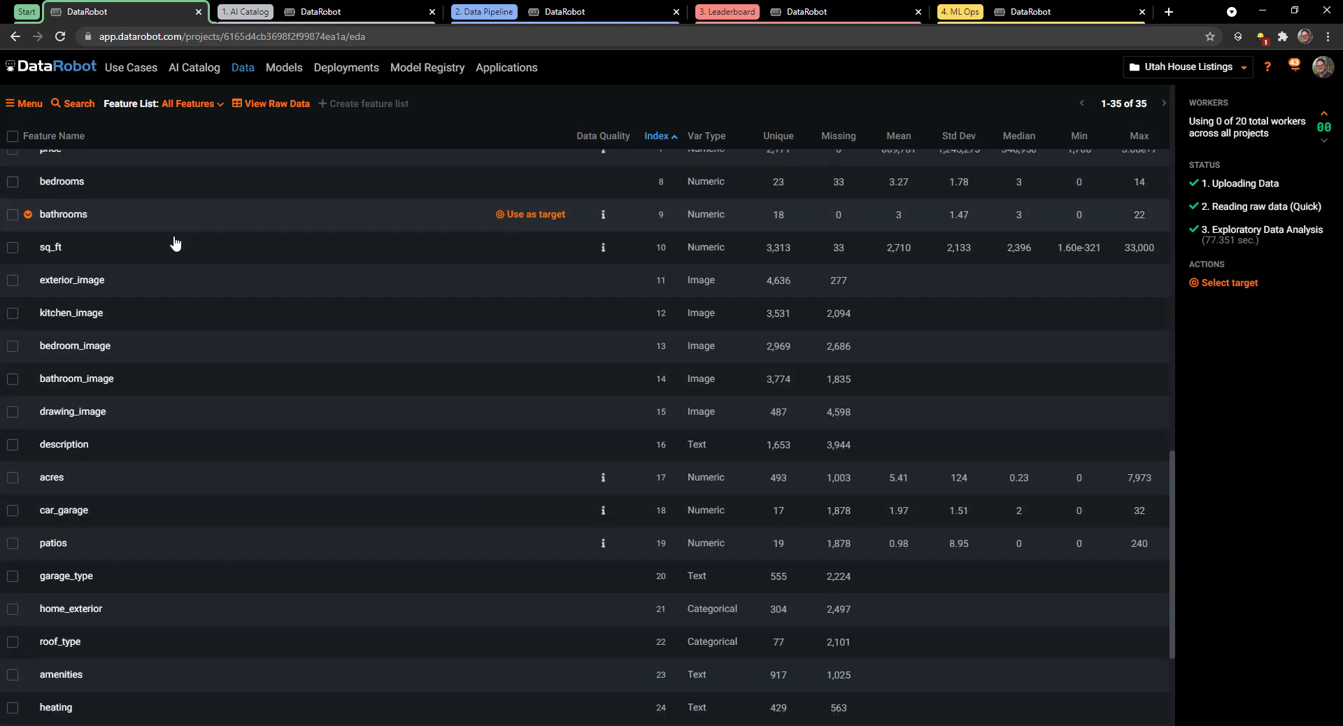
- Browse the image preview of the exterior_image feature and collapse it
scroll(174, 242, "down", 1)
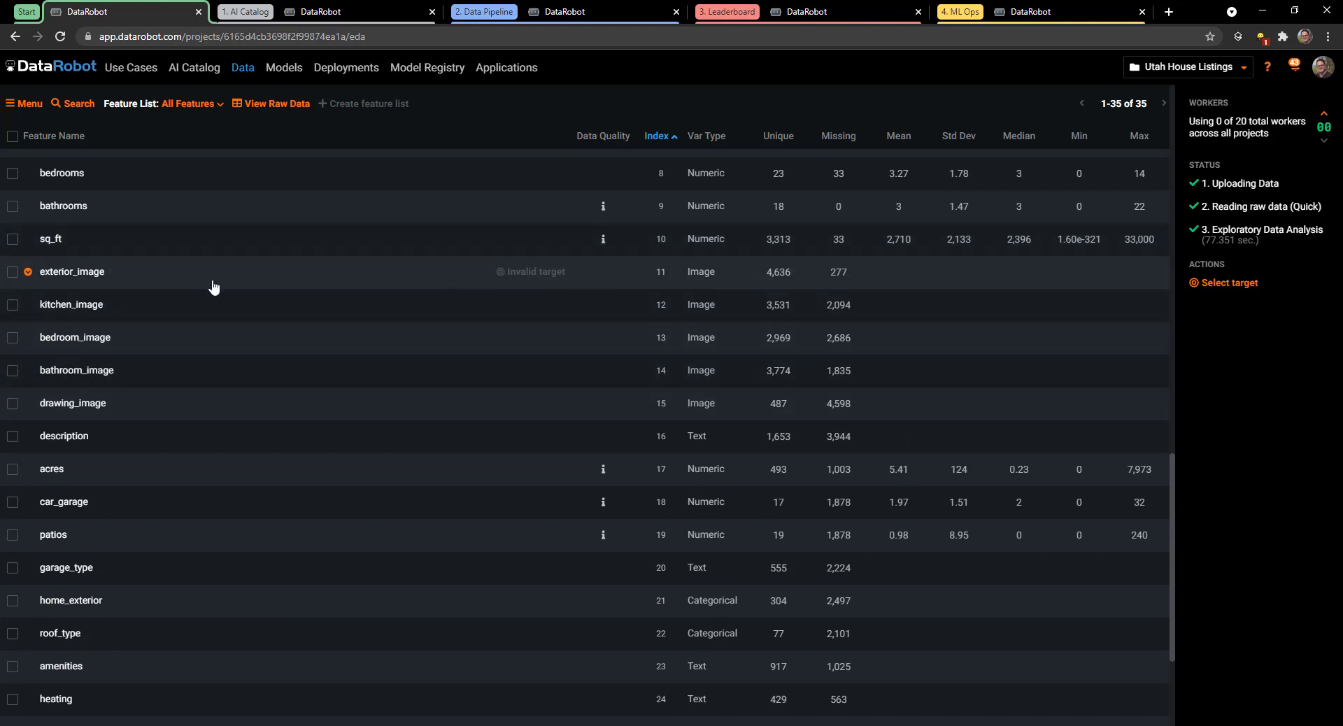
left_click(84, 277)
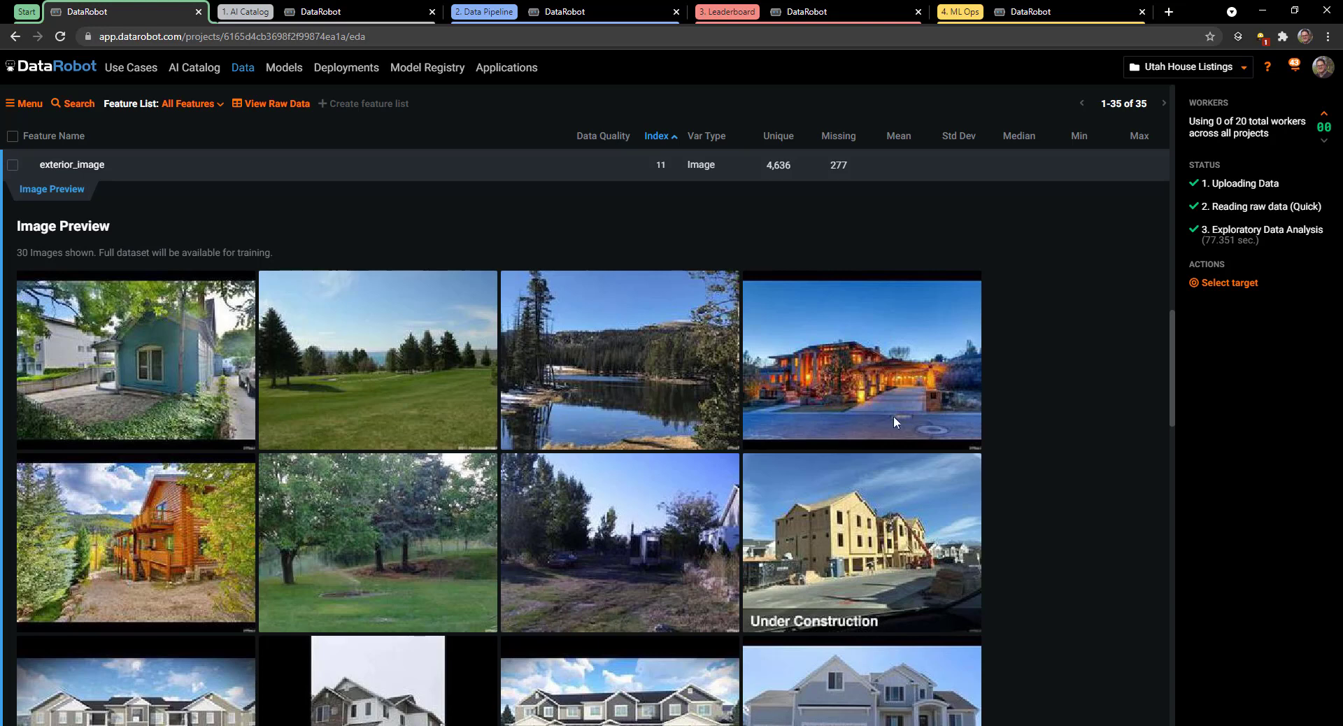
scroll(1064, 414, "down", 2)
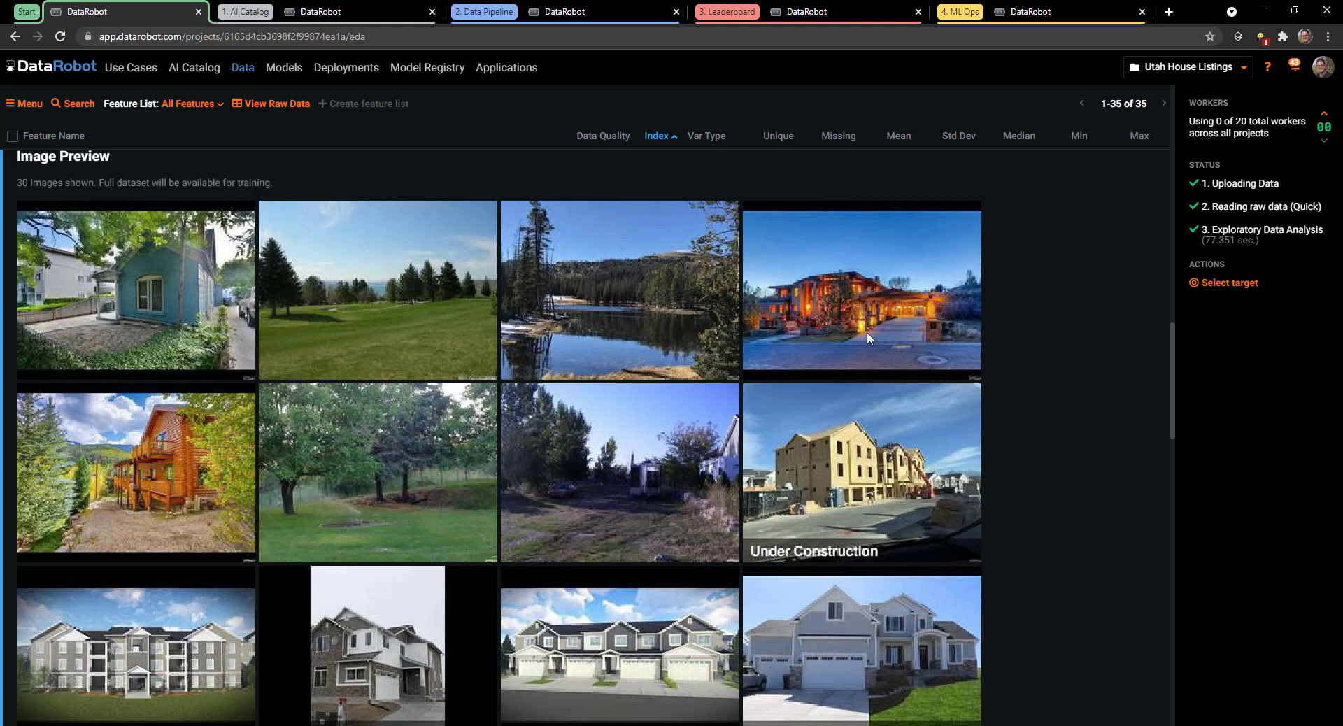
scroll(1075, 352, "down", 3)
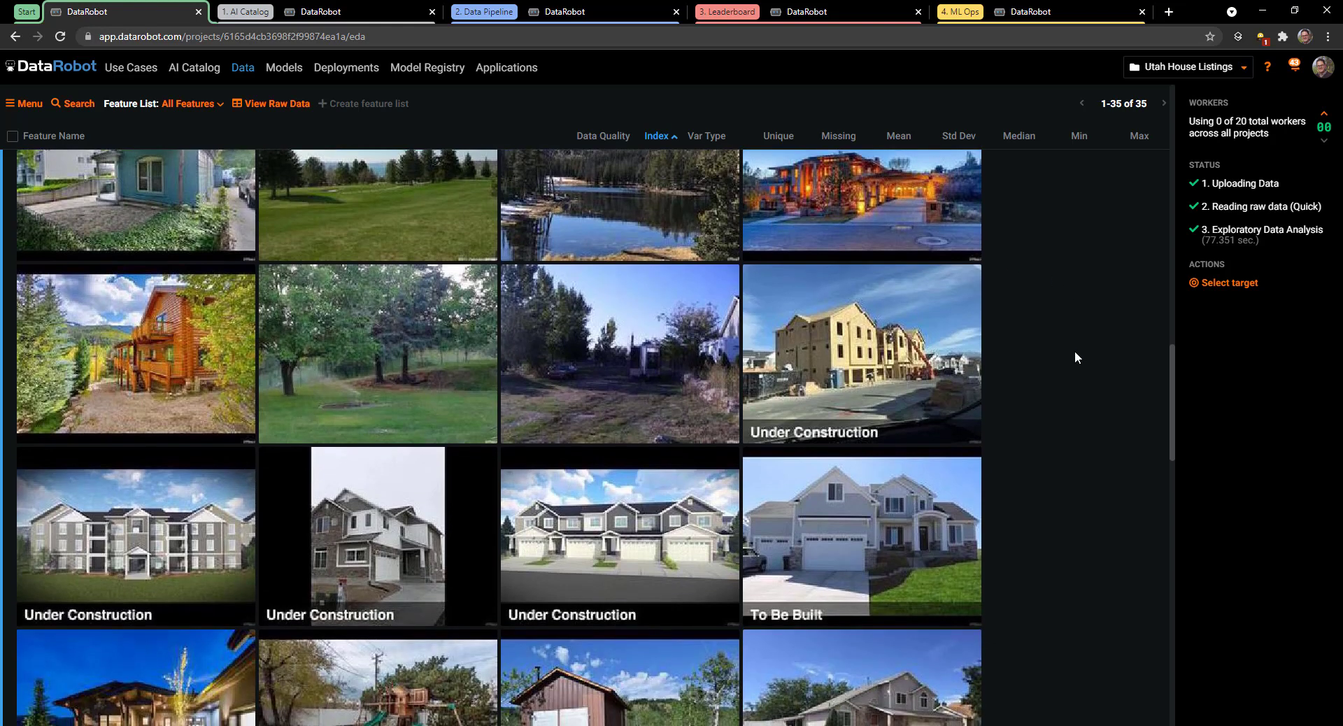
scroll(1075, 352, "up", 4)
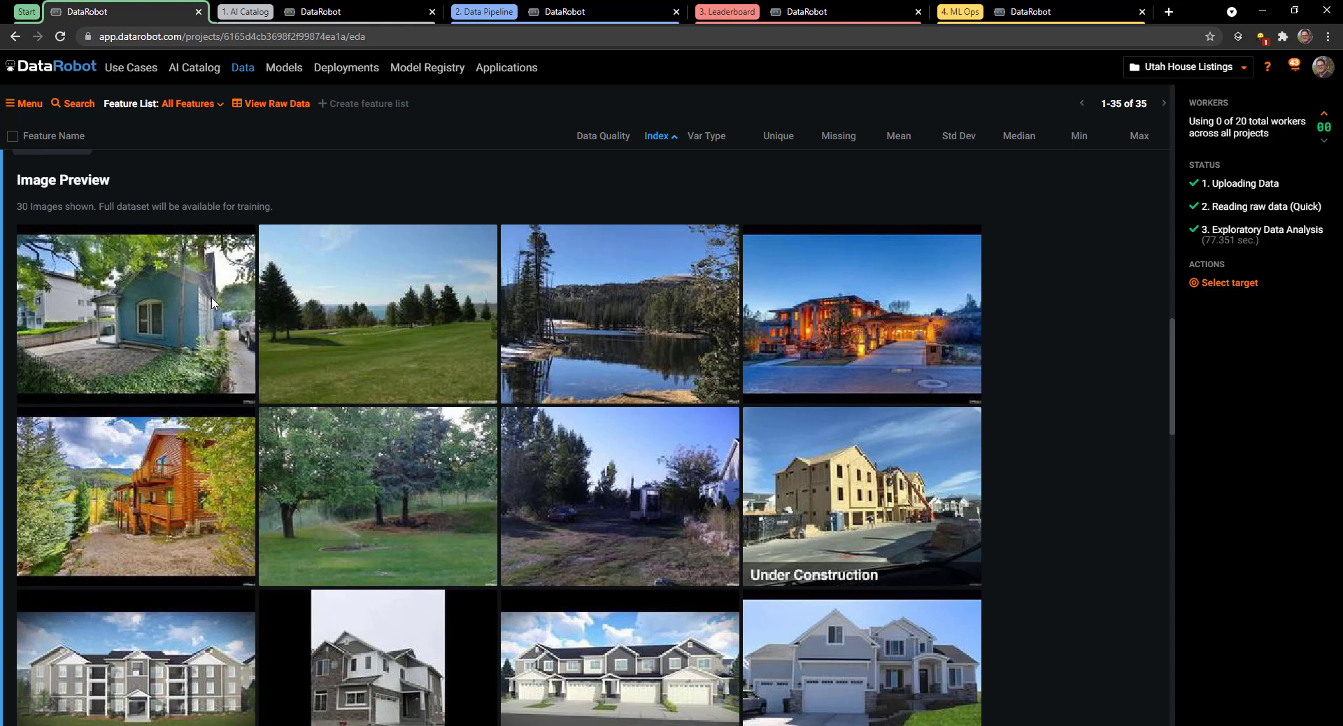
scroll(284, 301, "up", 3)
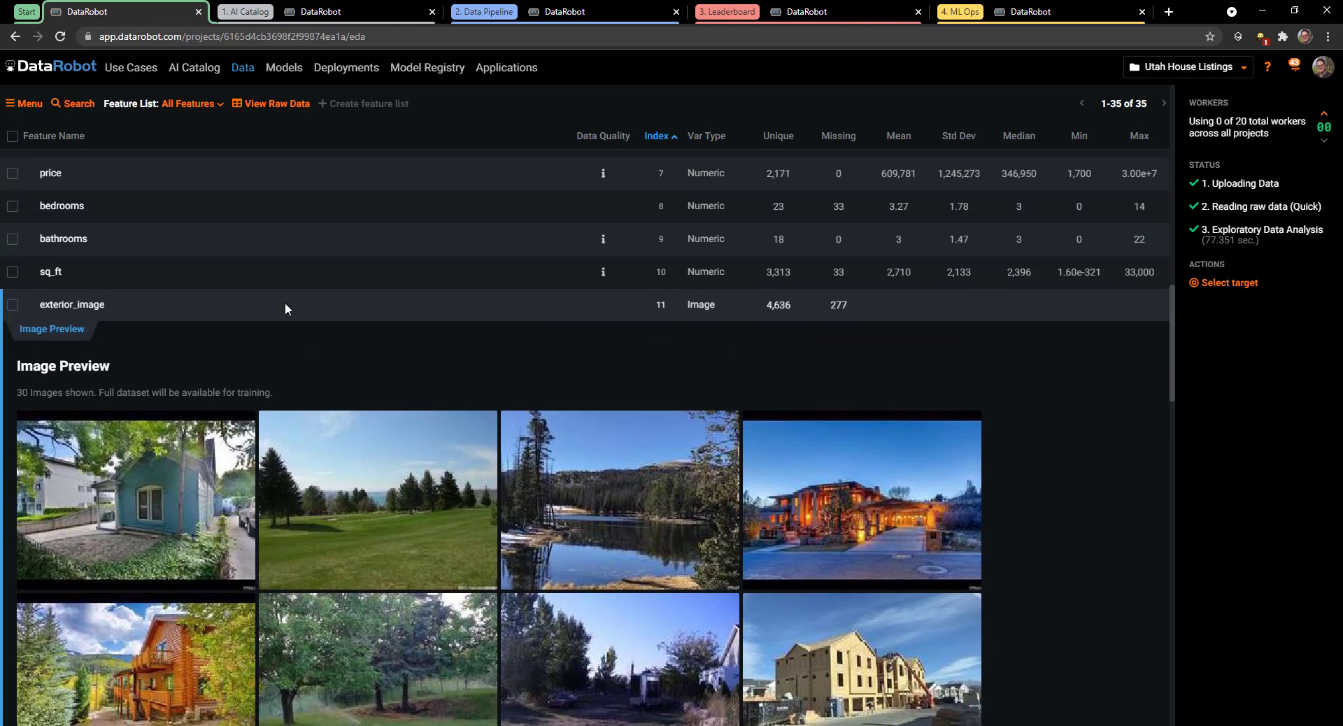
left_click(171, 313)
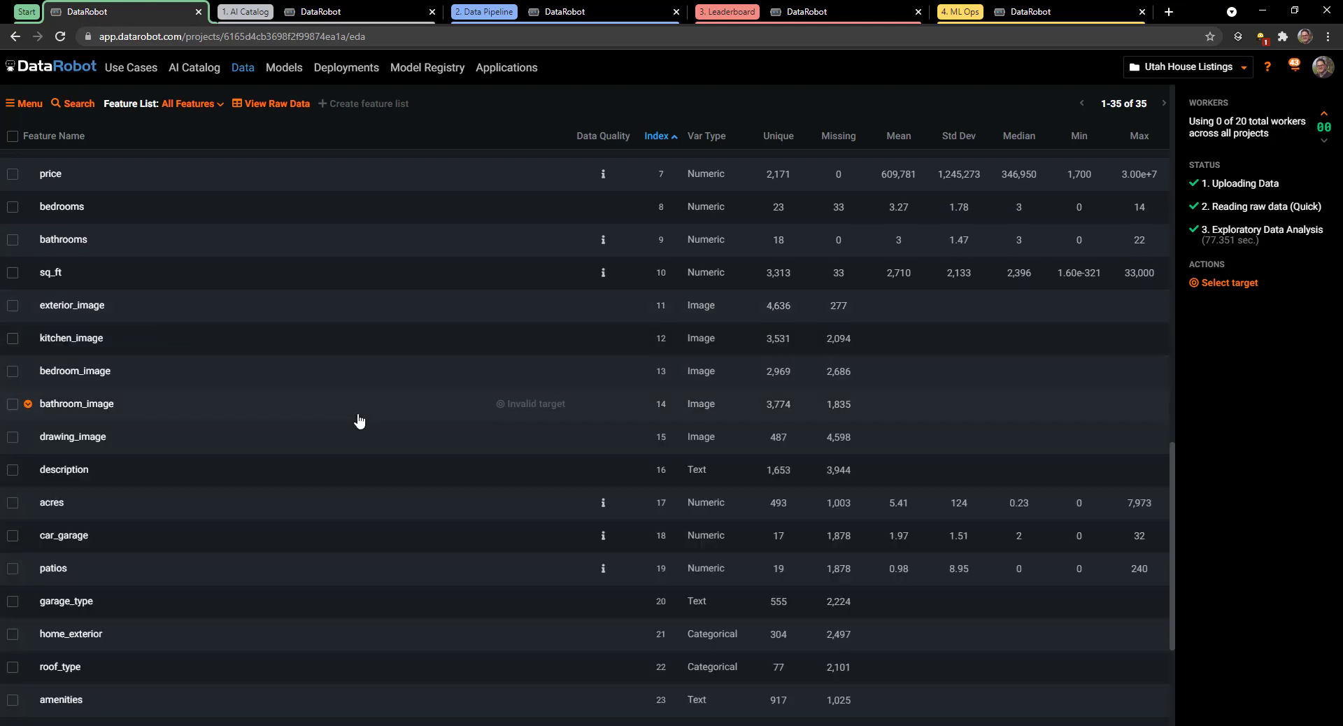
- Set price as the prediction target and start modeling in Autopilot mode with the Informative Features list
scroll(359, 421, "up", 2)
scroll(359, 421, "up", 2)
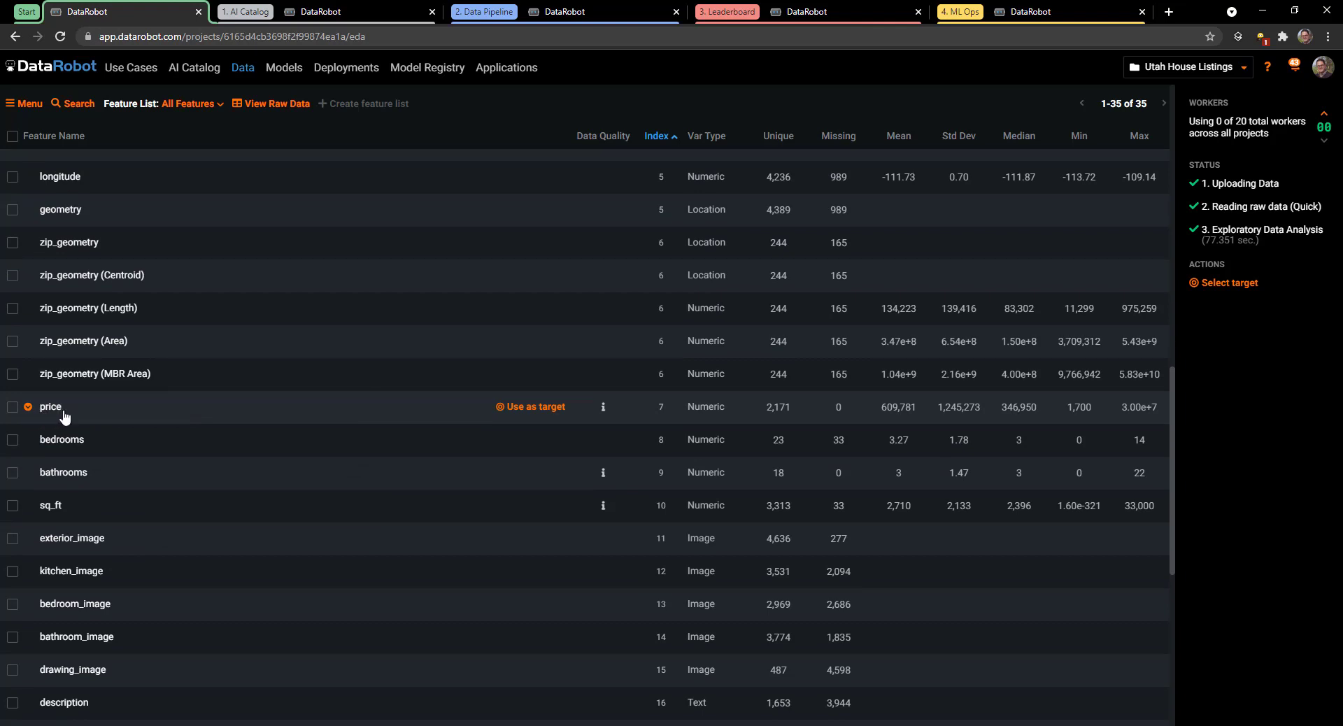
left_click(540, 408)
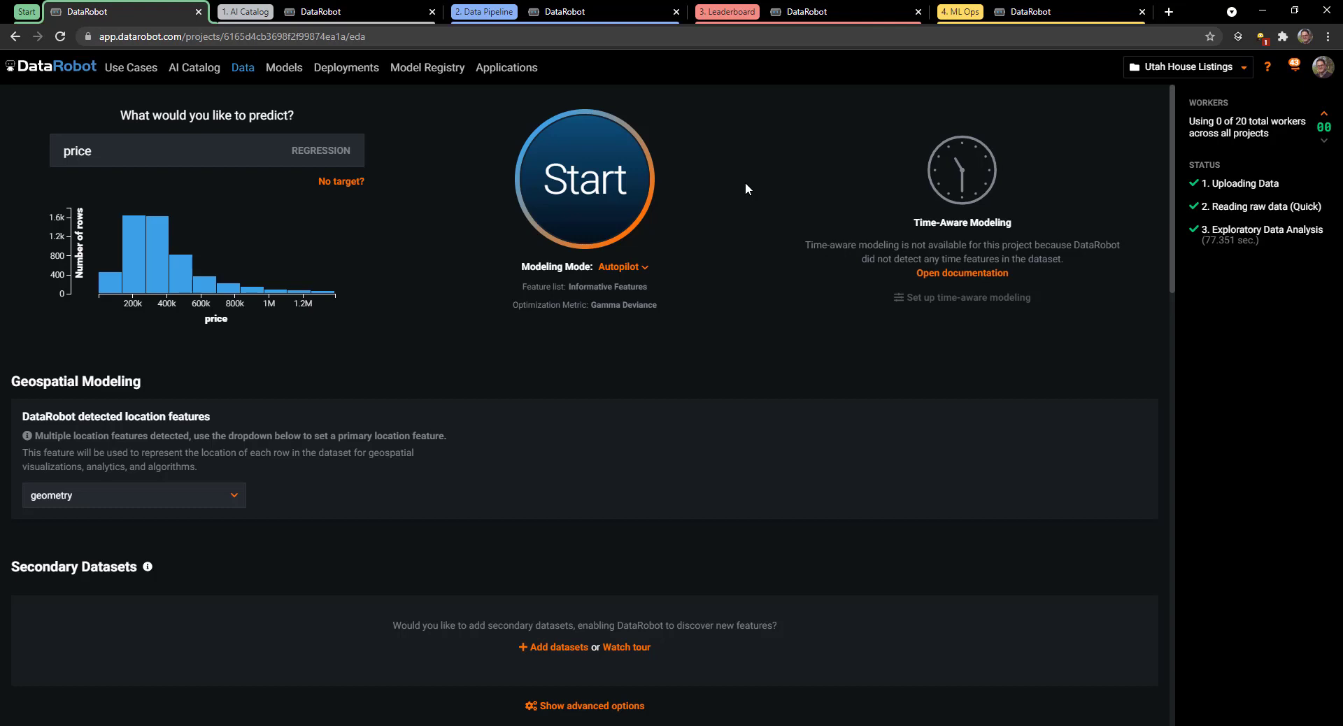
left_click(591, 190)
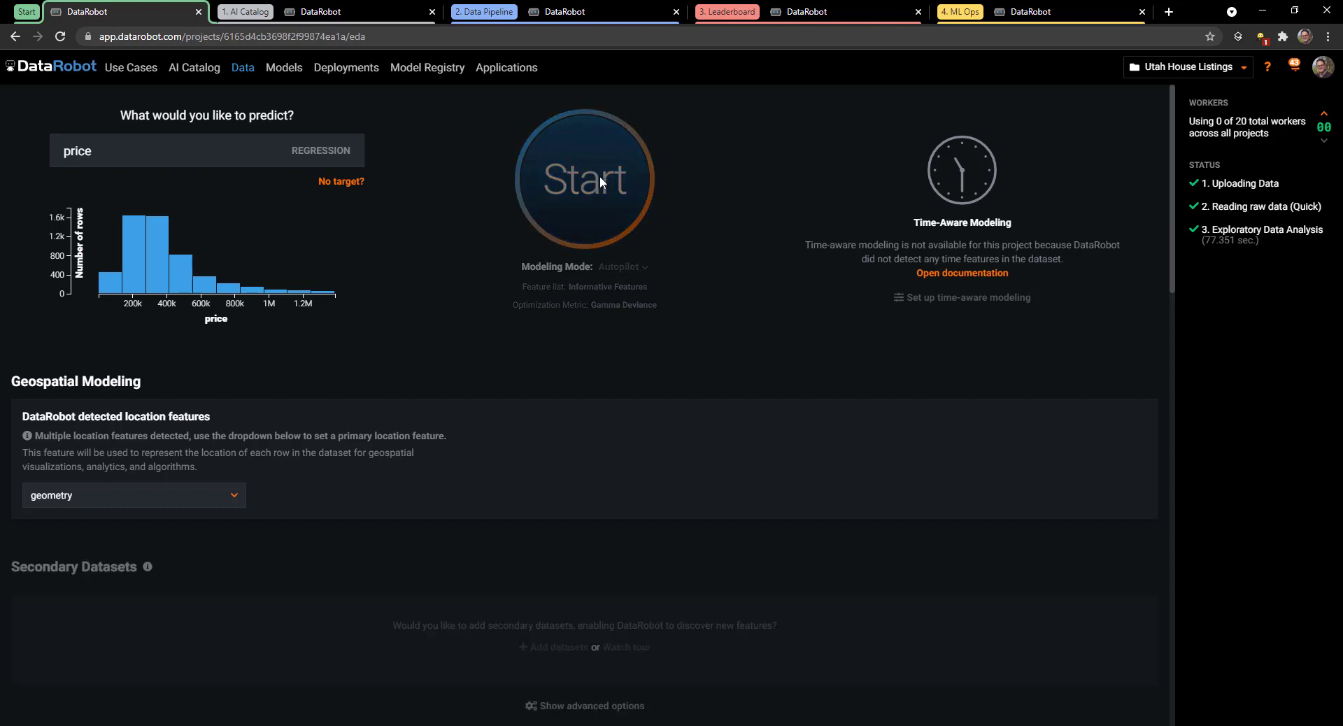
scroll(648, 144, "down", 2)
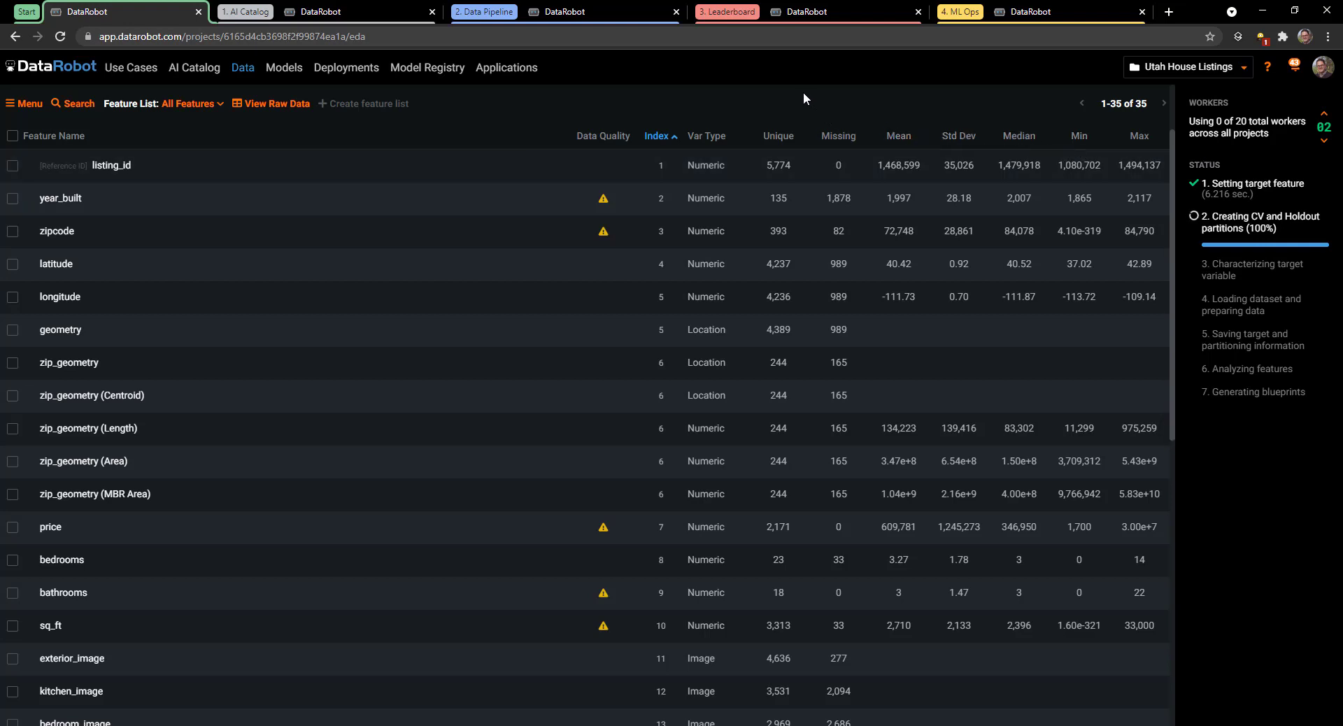
- Switch to the UtahHouseListings9.zip project's Leaderboard and review its ranked models
left_click(805, 14)
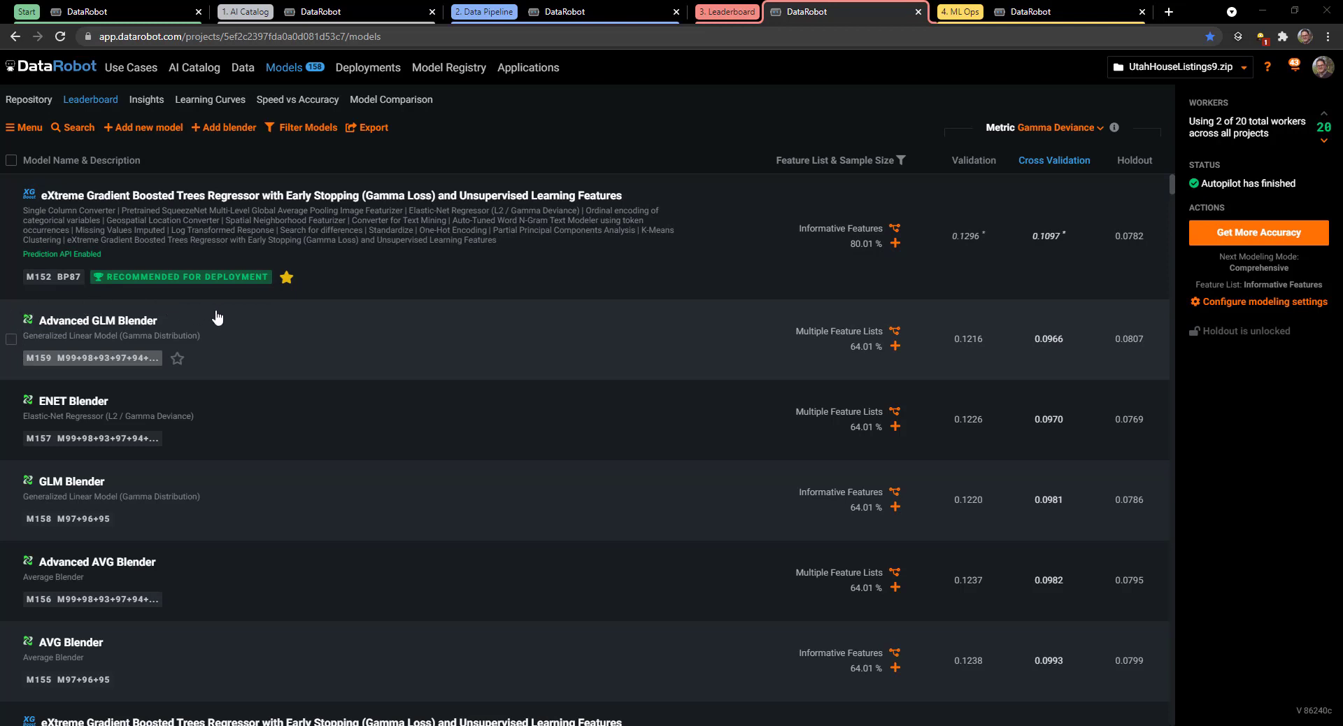
scroll(217, 319, "down", 1)
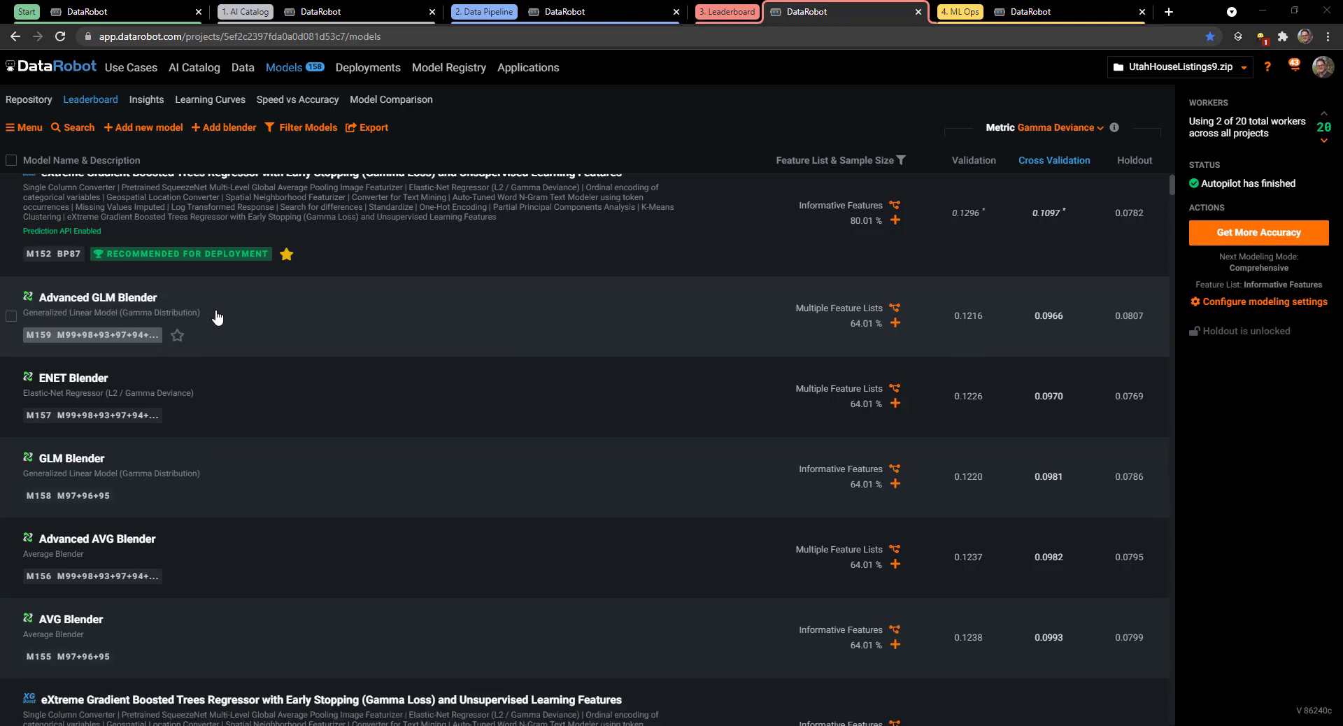
scroll(217, 318, "down", 5)
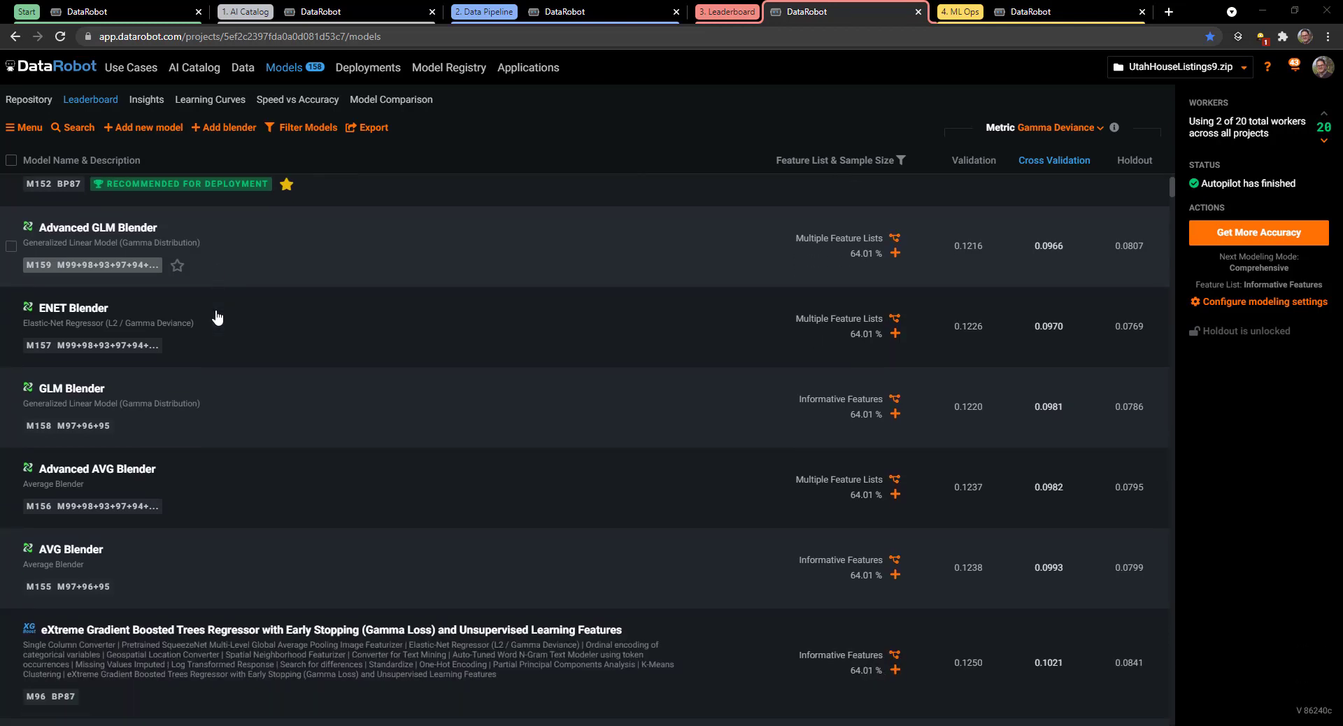
scroll(217, 318, "up", 6)
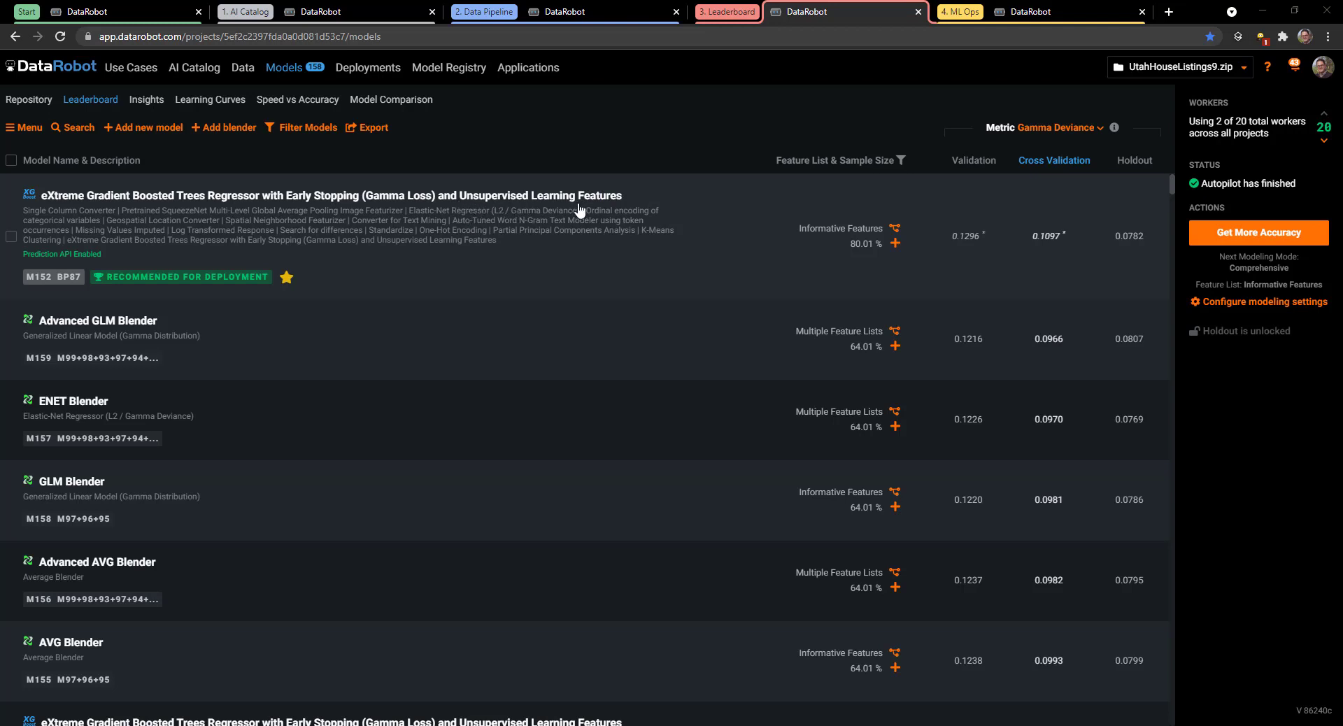
- Open the blueprint of the model recommended for deployment and examine its geospatial, categorical and exterior image branches up close
left_click(302, 227)
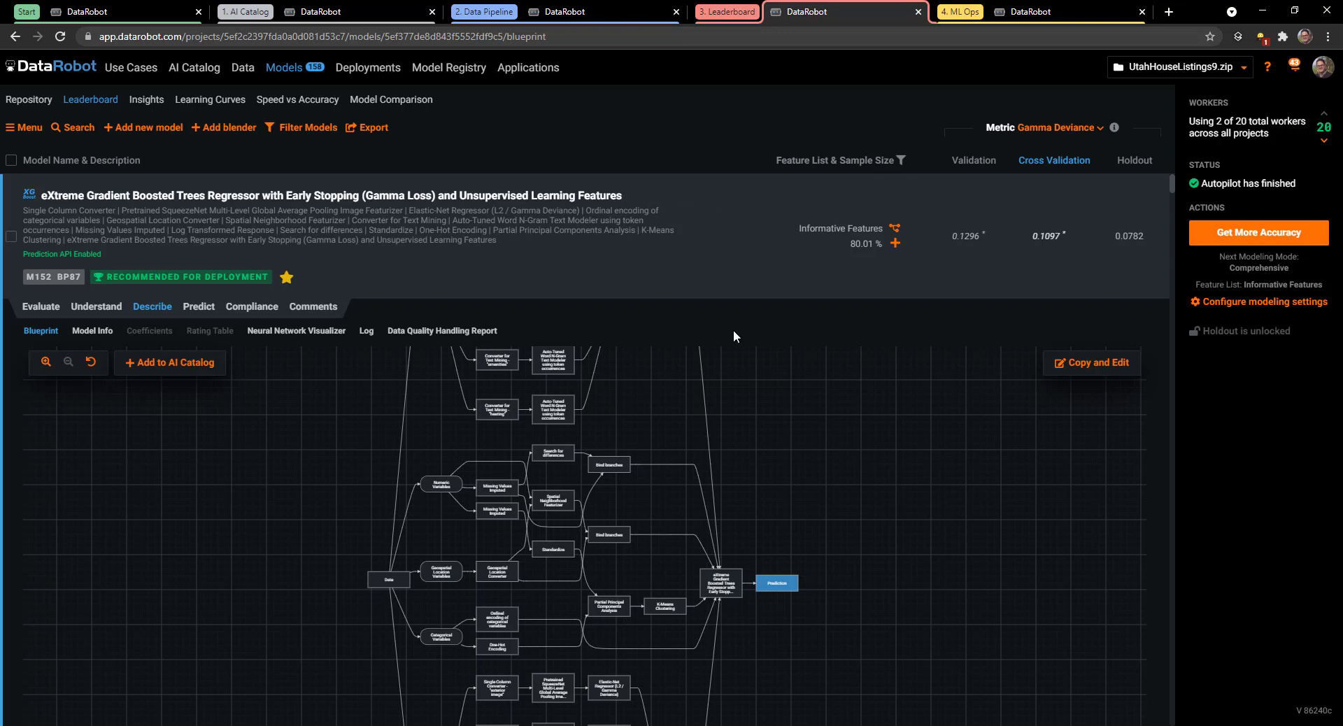
scroll(725, 393, "down", 2)
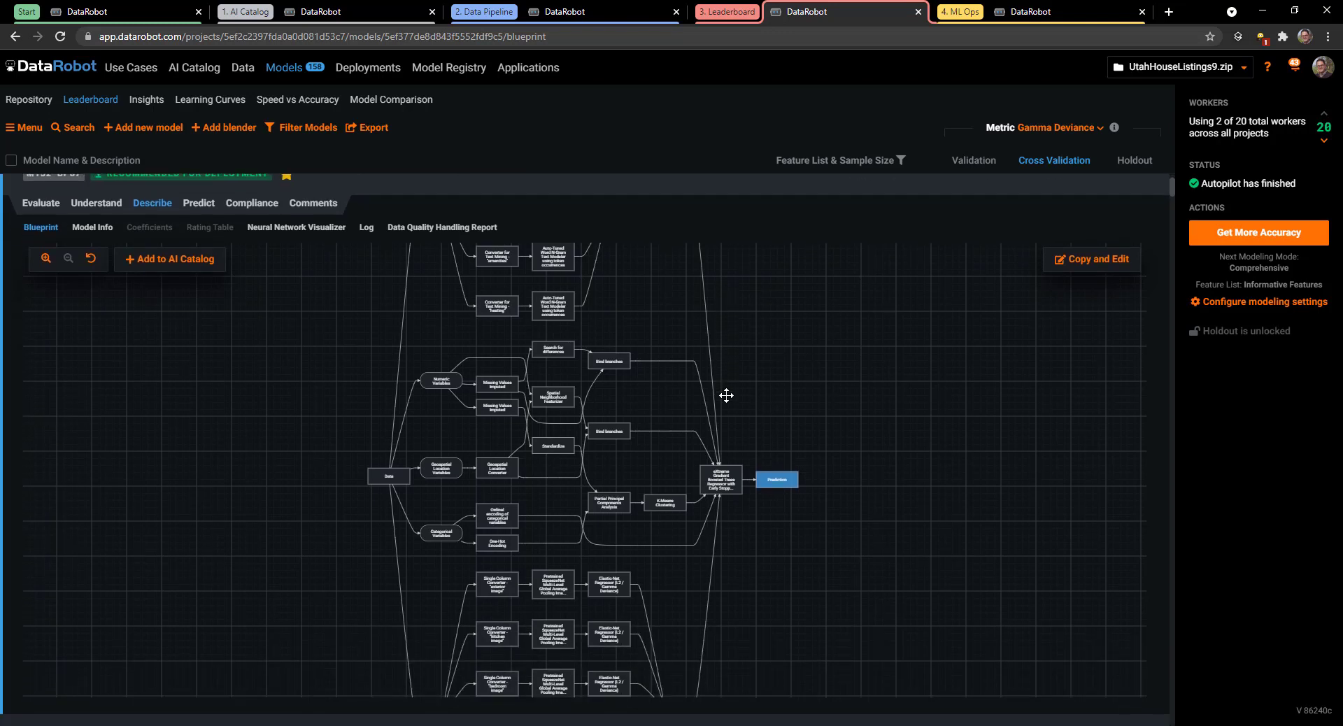
left_click(46, 225)
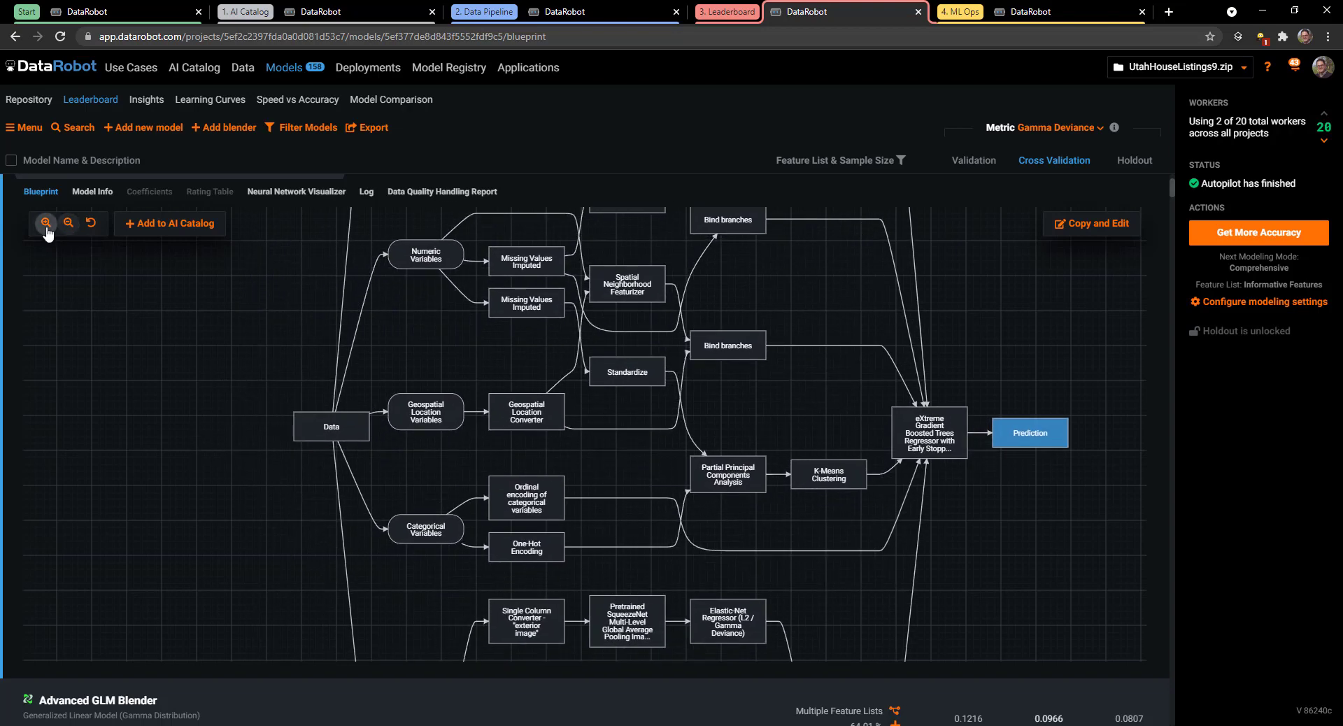
left_click(46, 224)
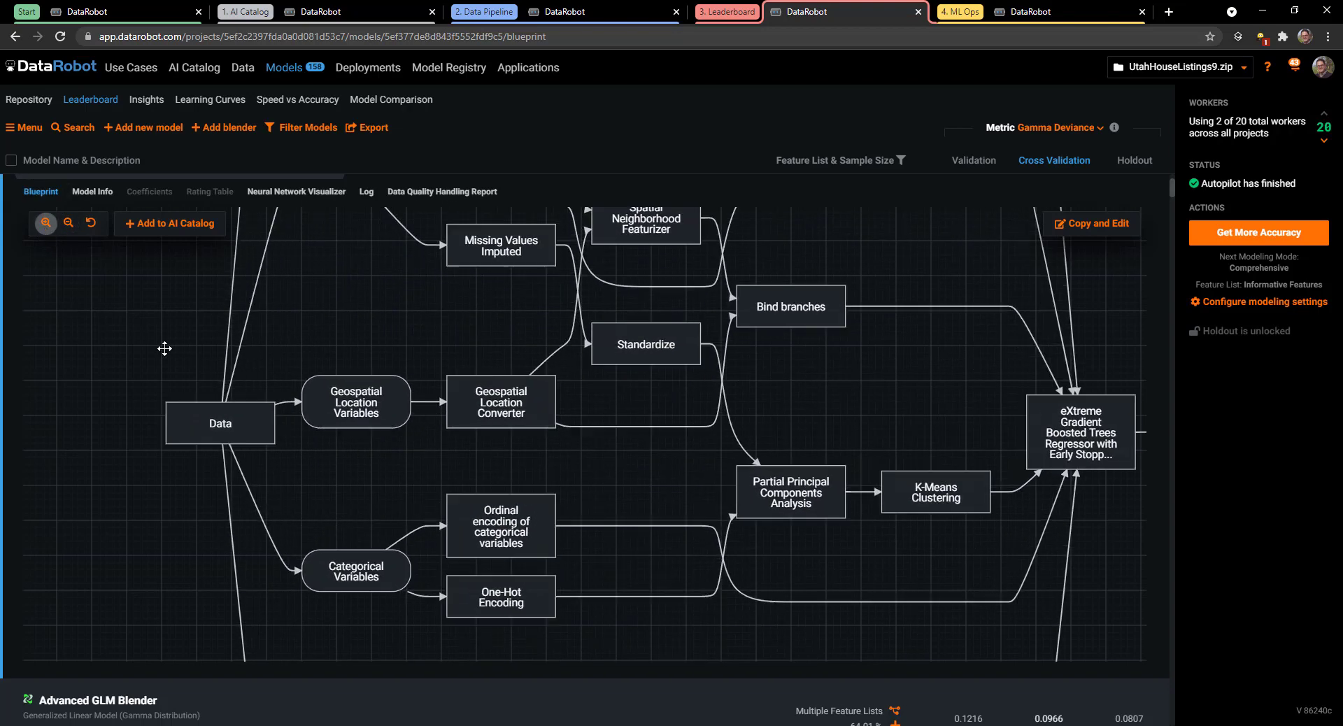
left_click_drag(267, 383, 368, 284)
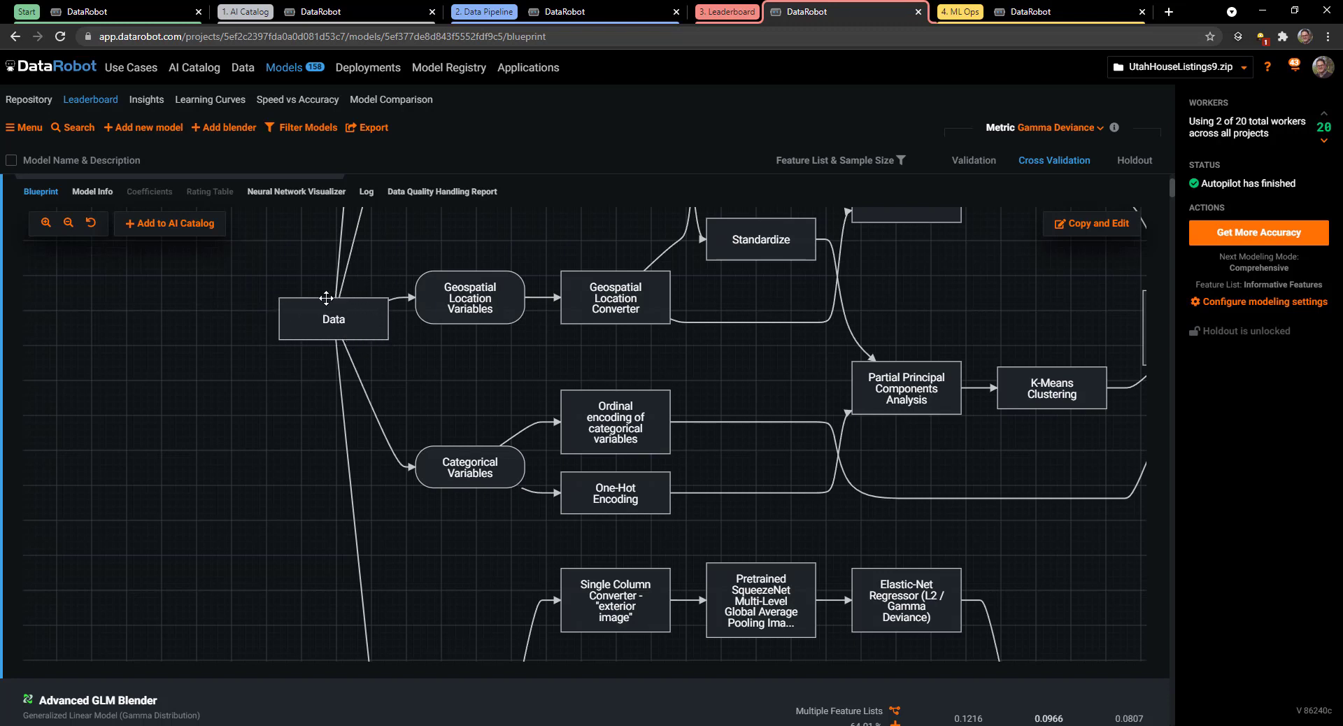
left_click_drag(423, 353, 287, 290)
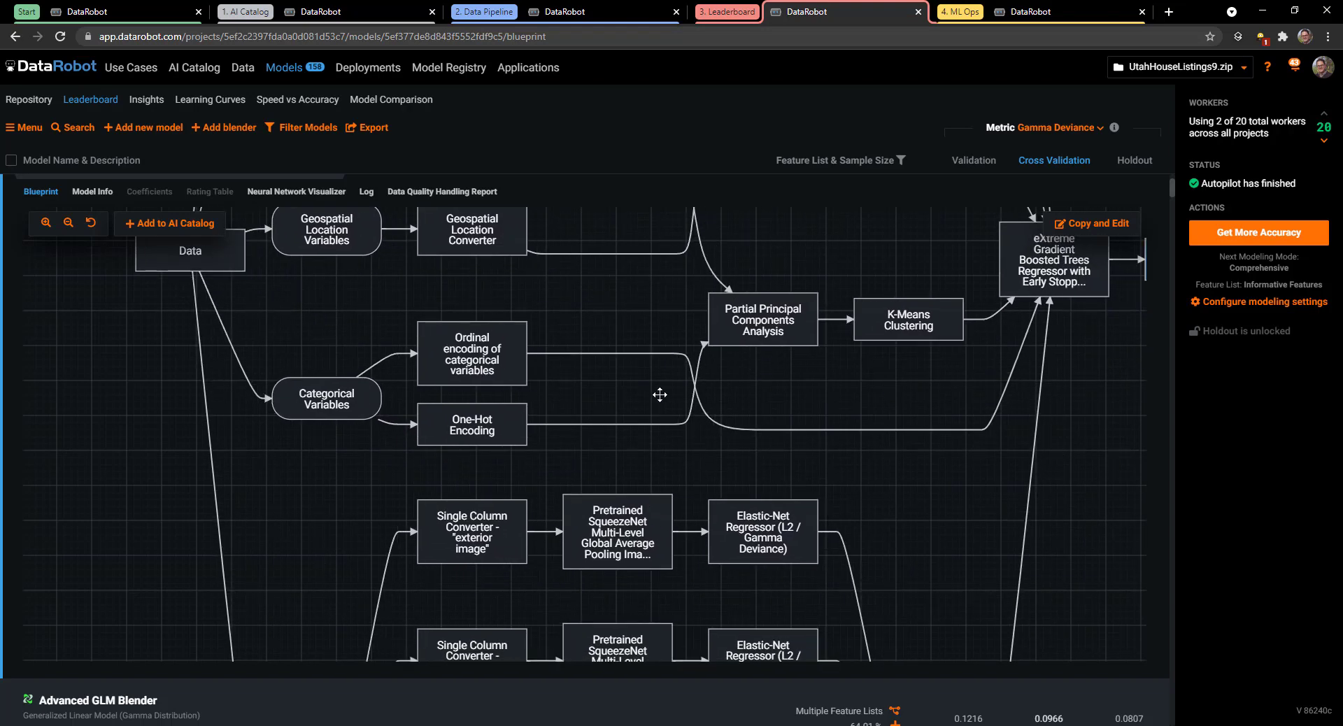
left_click_drag(984, 386, 929, 434)
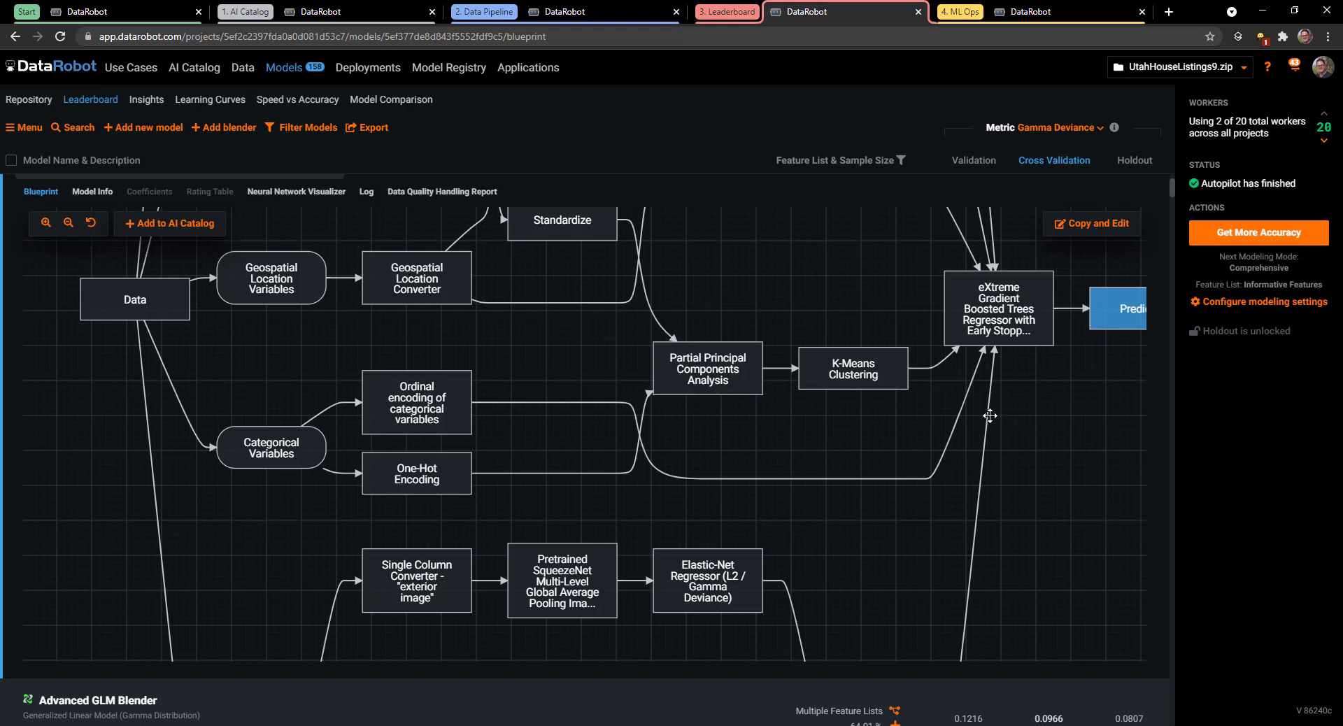
- Examine the numeric and text variable branches of the recommended model's blueprint
left_click(68, 223)
left_click(69, 225)
left_click(69, 224)
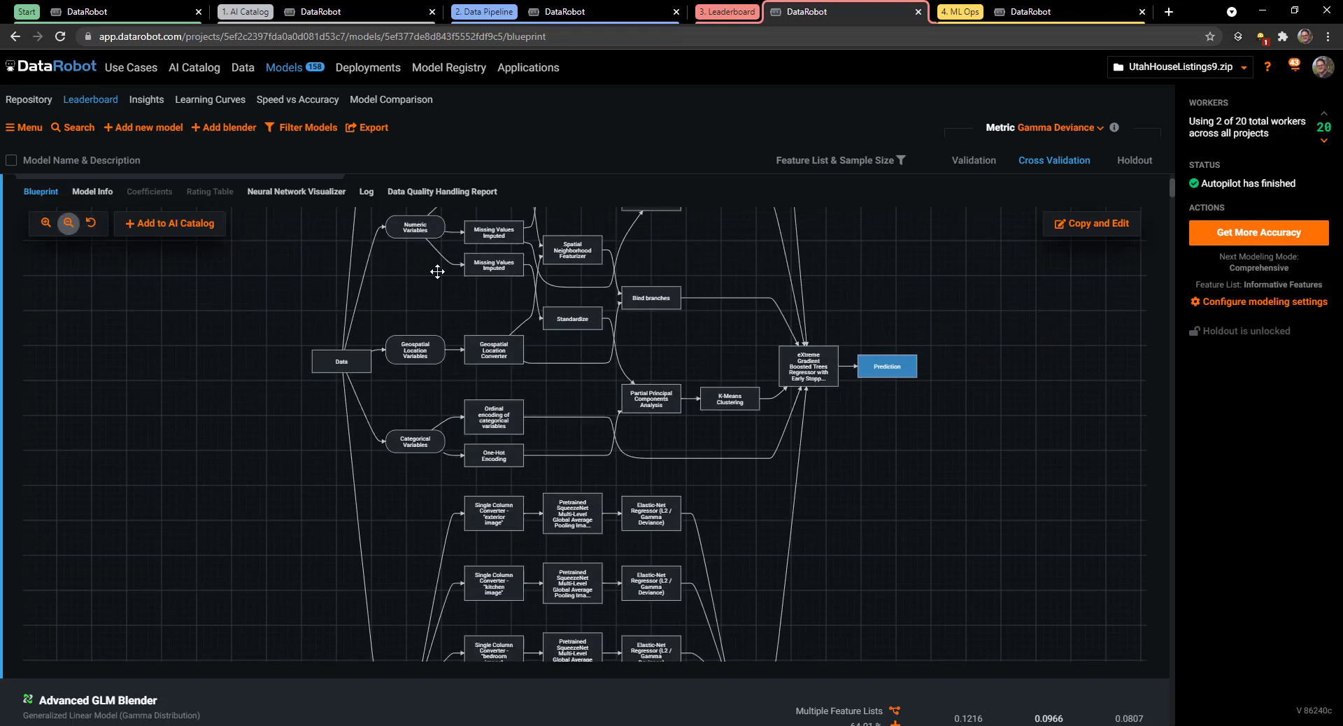
left_click_drag(564, 312, 603, 551)
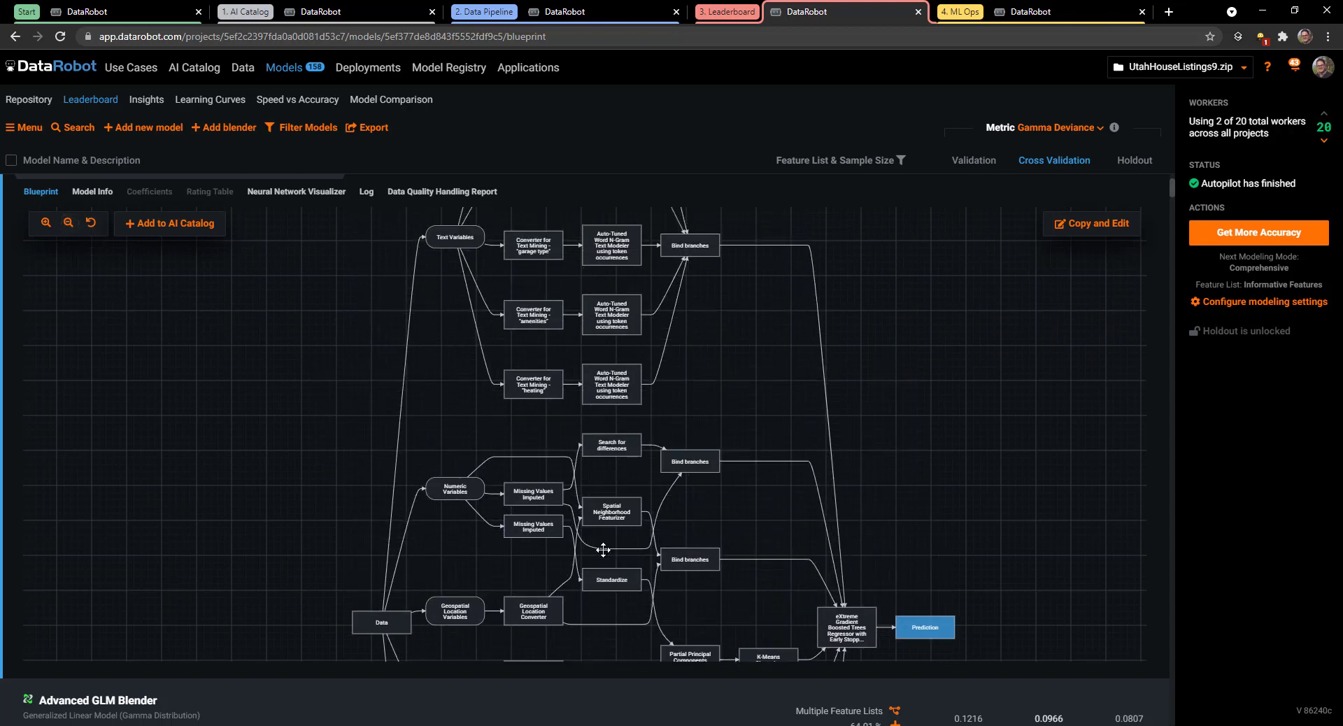
left_click_drag(678, 338, 690, 483)
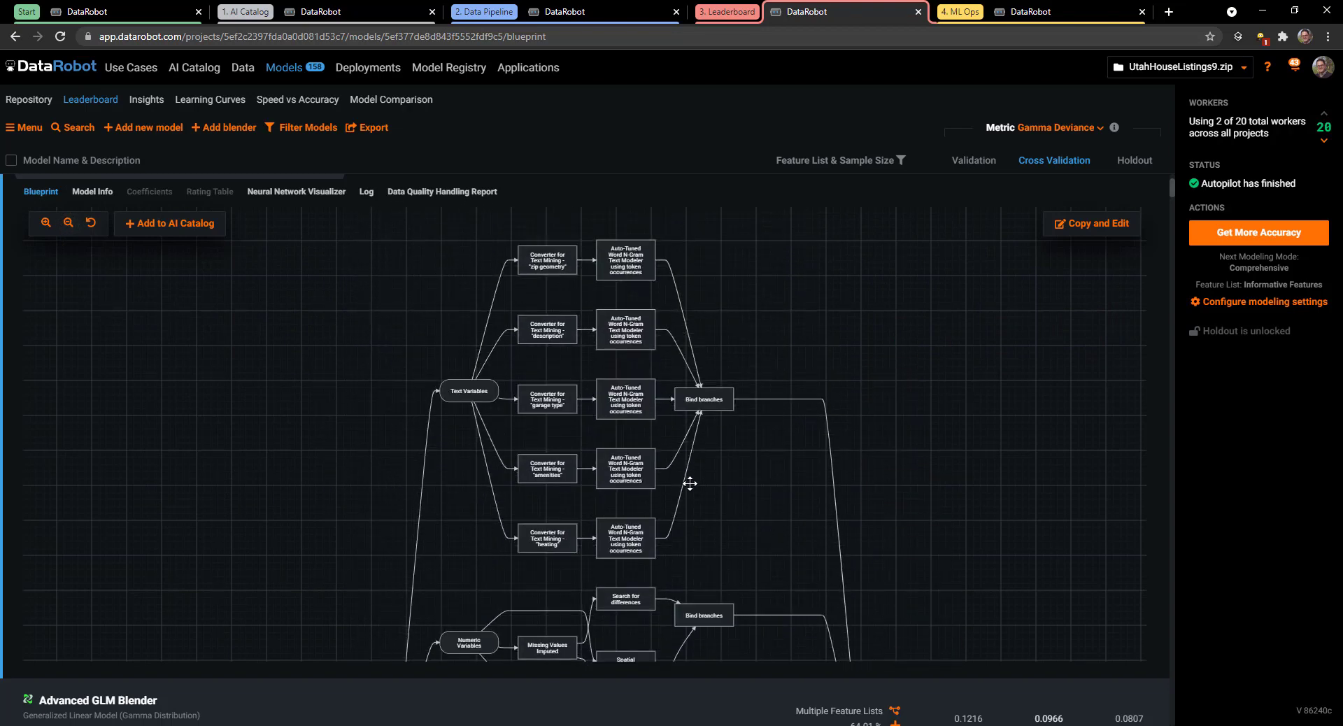
- Examine the text variable converters and n-gram modelers up close, and trace their bound branch to the final regressor
left_click(46, 222)
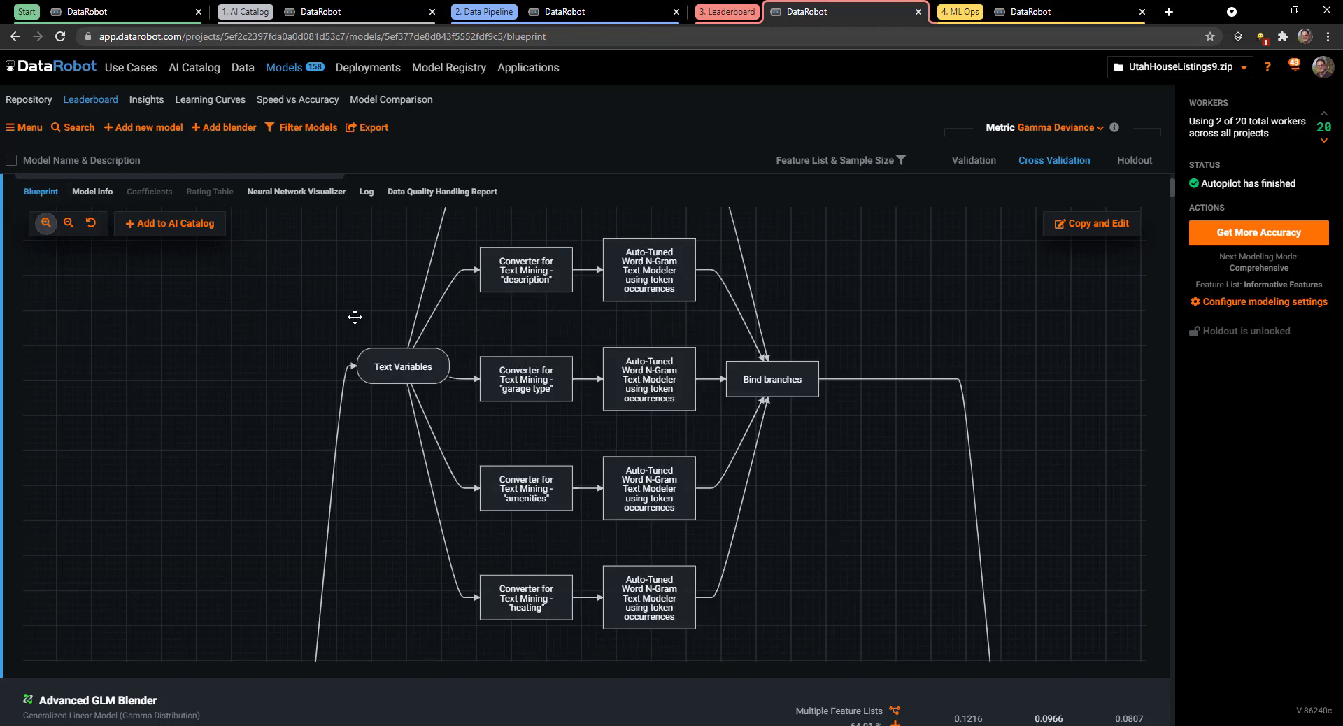
left_click_drag(354, 315, 263, 405)
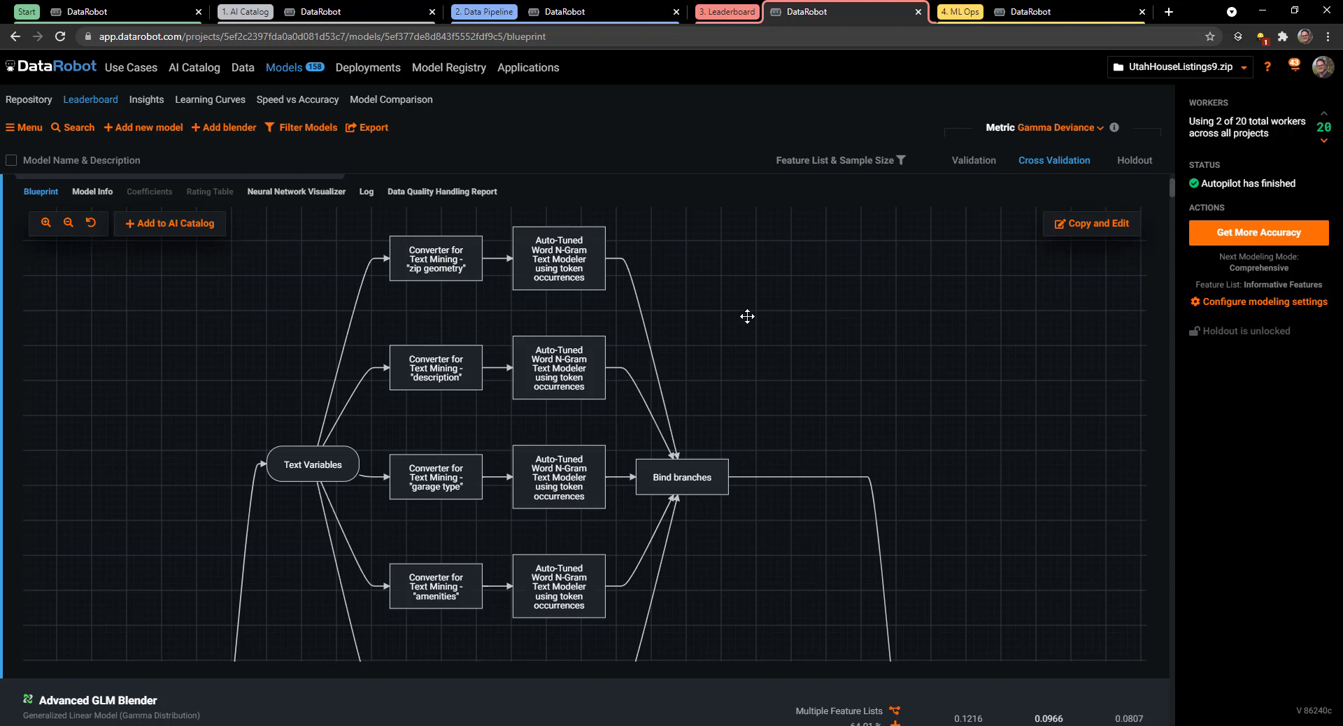
left_click_drag(747, 317, 651, 239)
left_click_drag(788, 516, 707, 267)
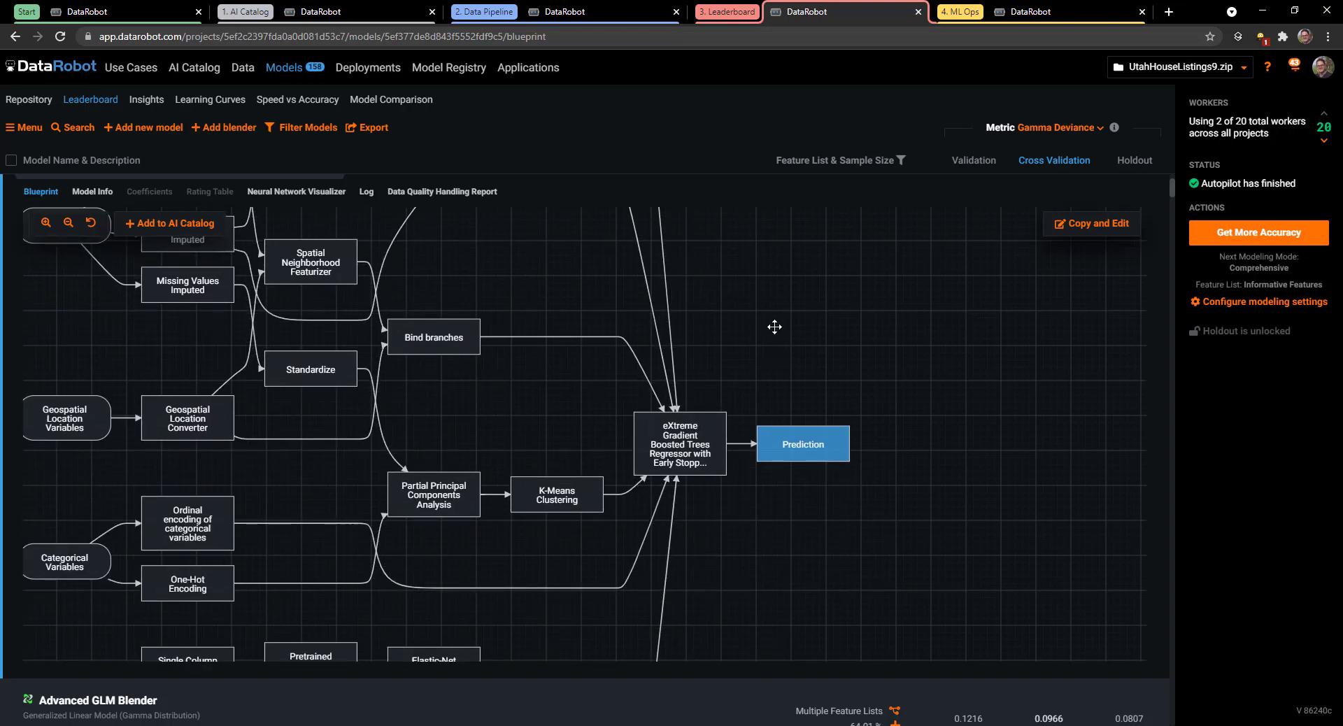
left_click_drag(593, 279, 819, 641)
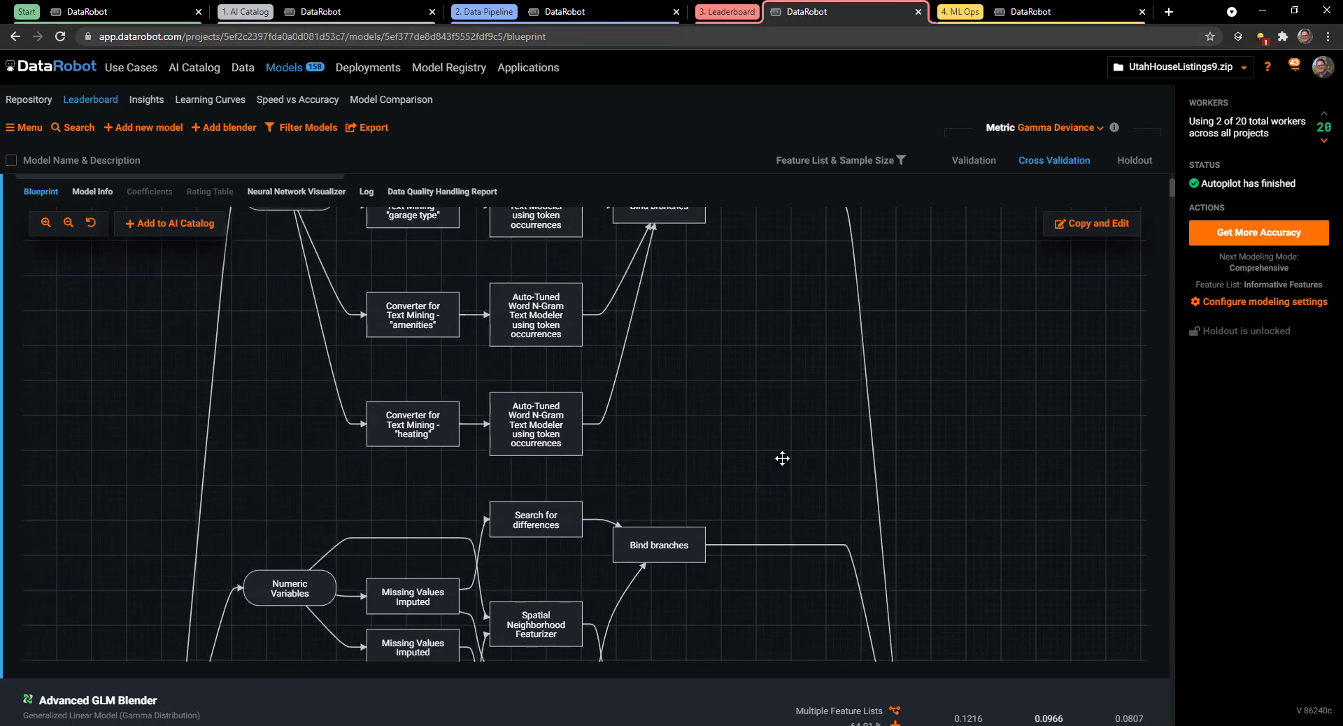
left_click_drag(758, 356, 781, 510)
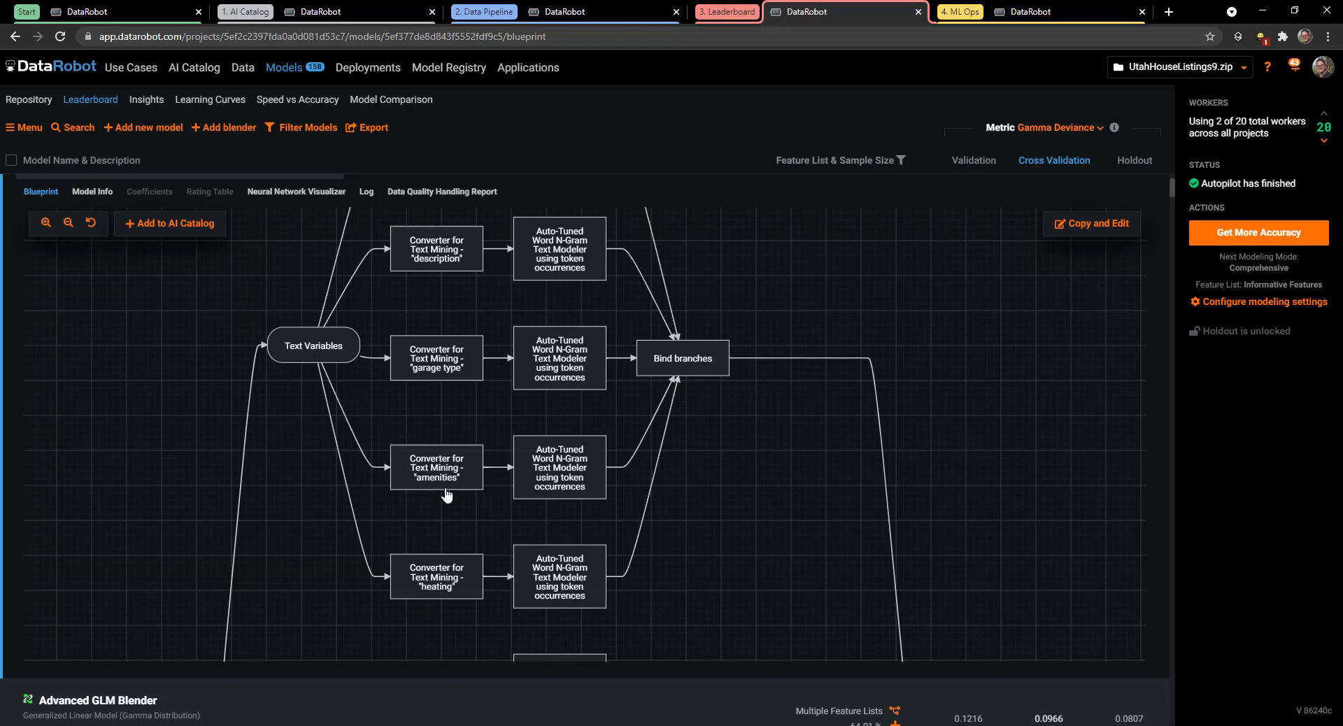
left_click_drag(464, 534, 498, 459)
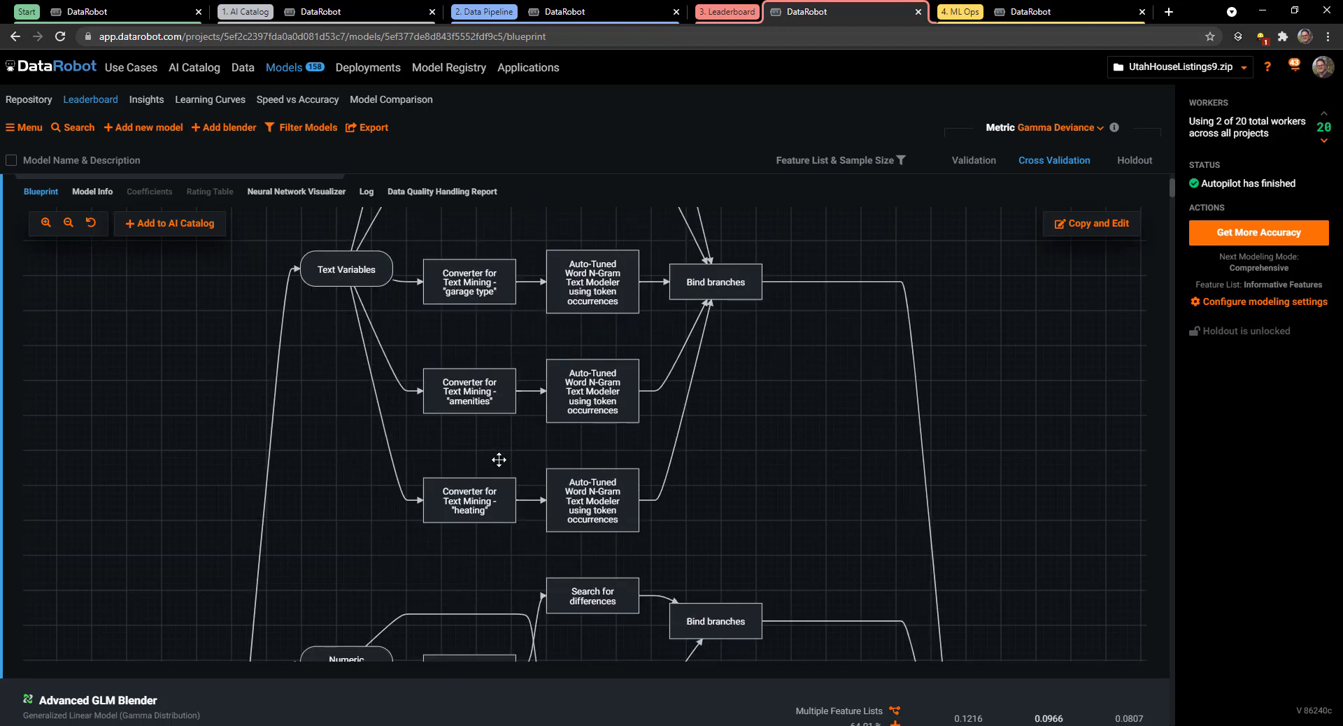
- Examine how the numeric and geospatial branches pass through the Spatial Neighborhood Featurizer, Standardize and clustering nodes into the regressor
left_click(68, 224)
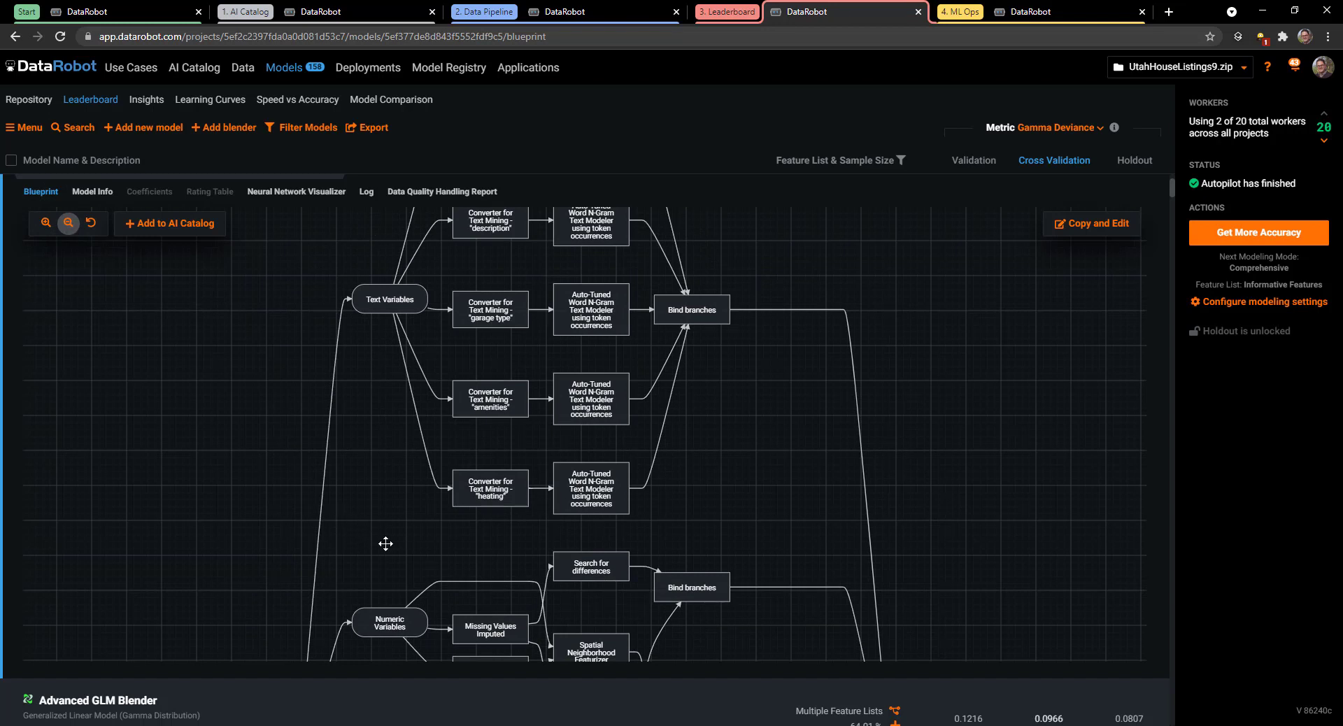
left_click_drag(384, 543, 399, 337)
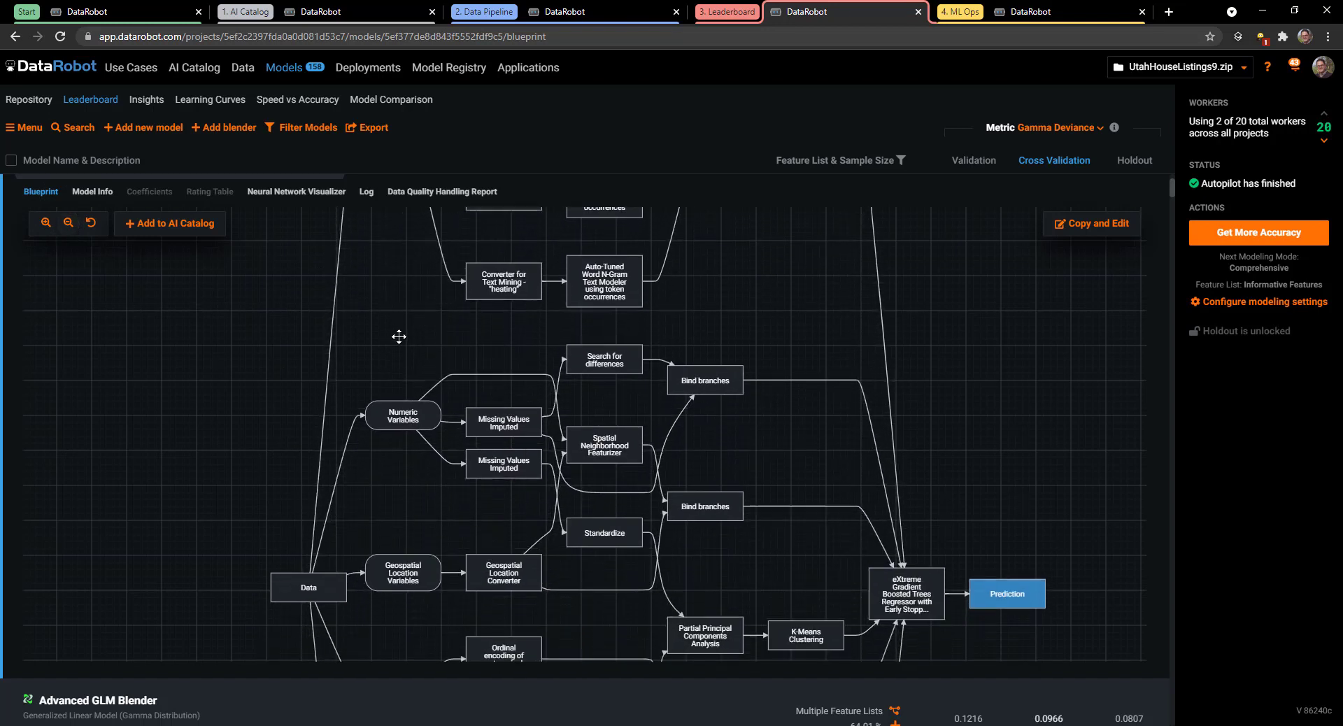
left_click_drag(378, 529, 387, 452)
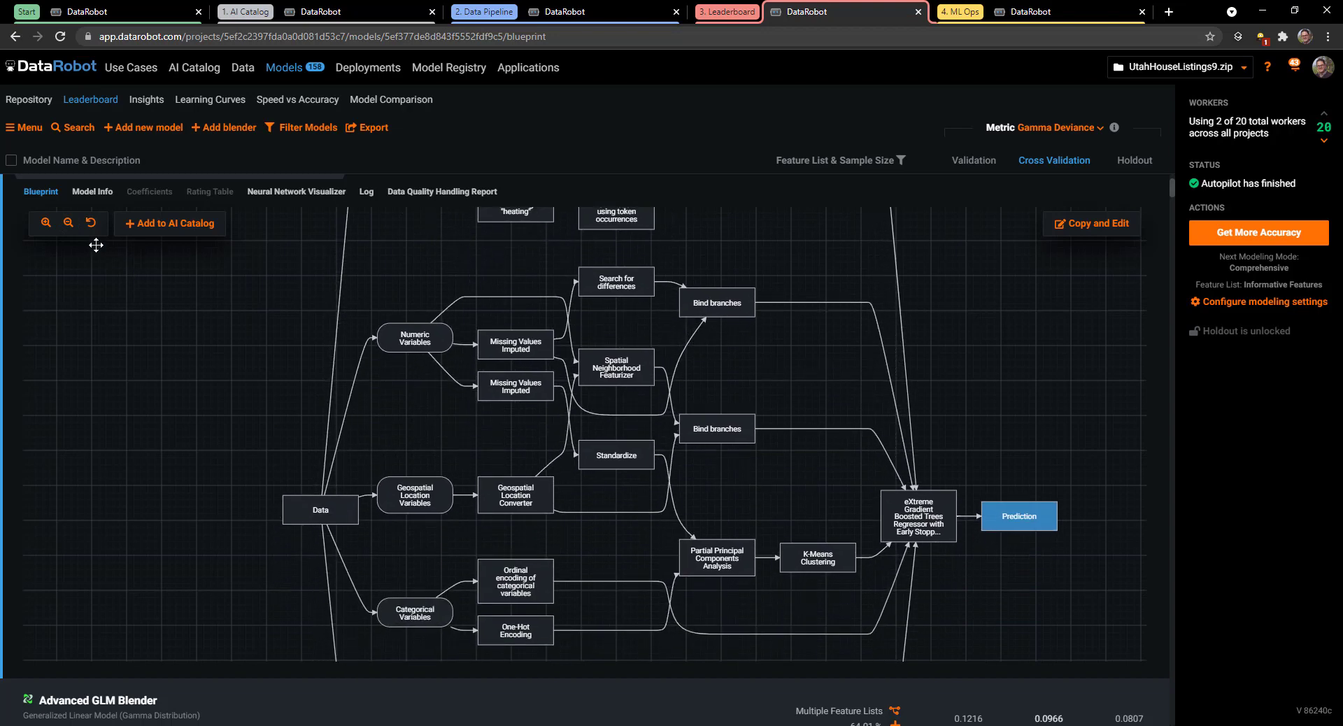
left_click(45, 224)
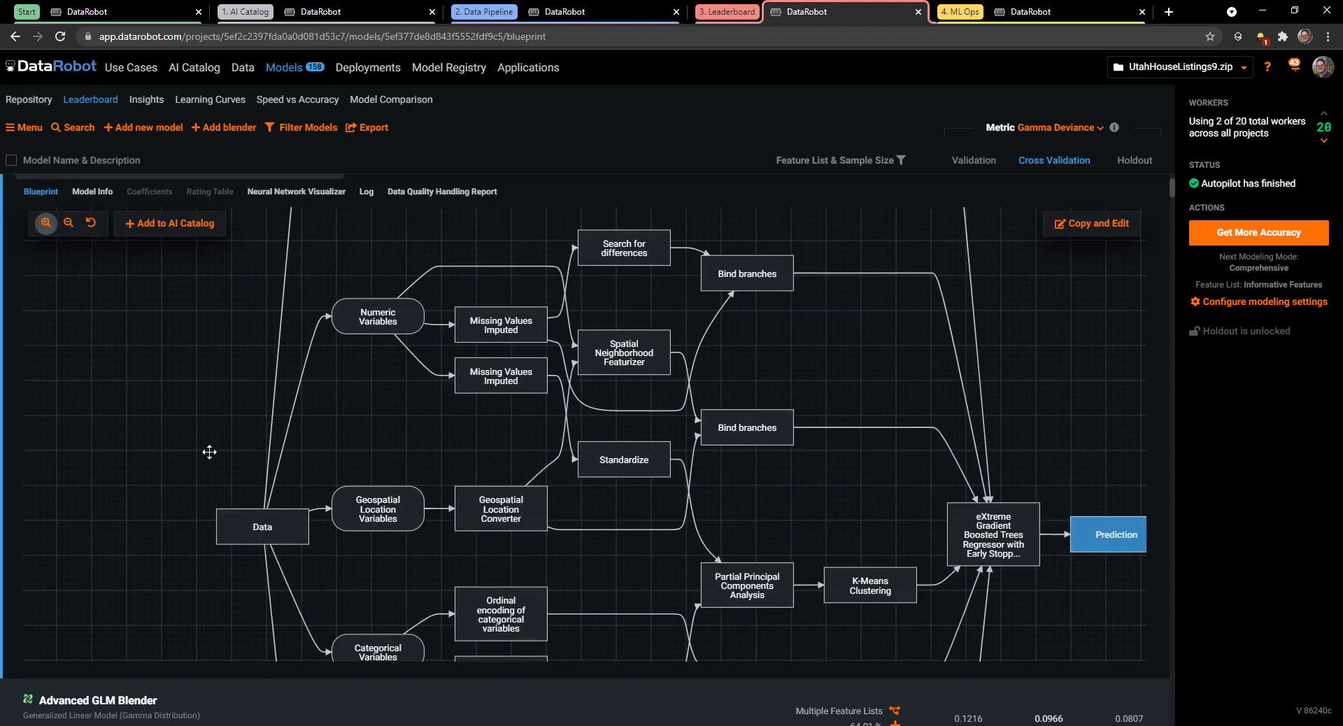
left_click_drag(207, 450, 240, 370)
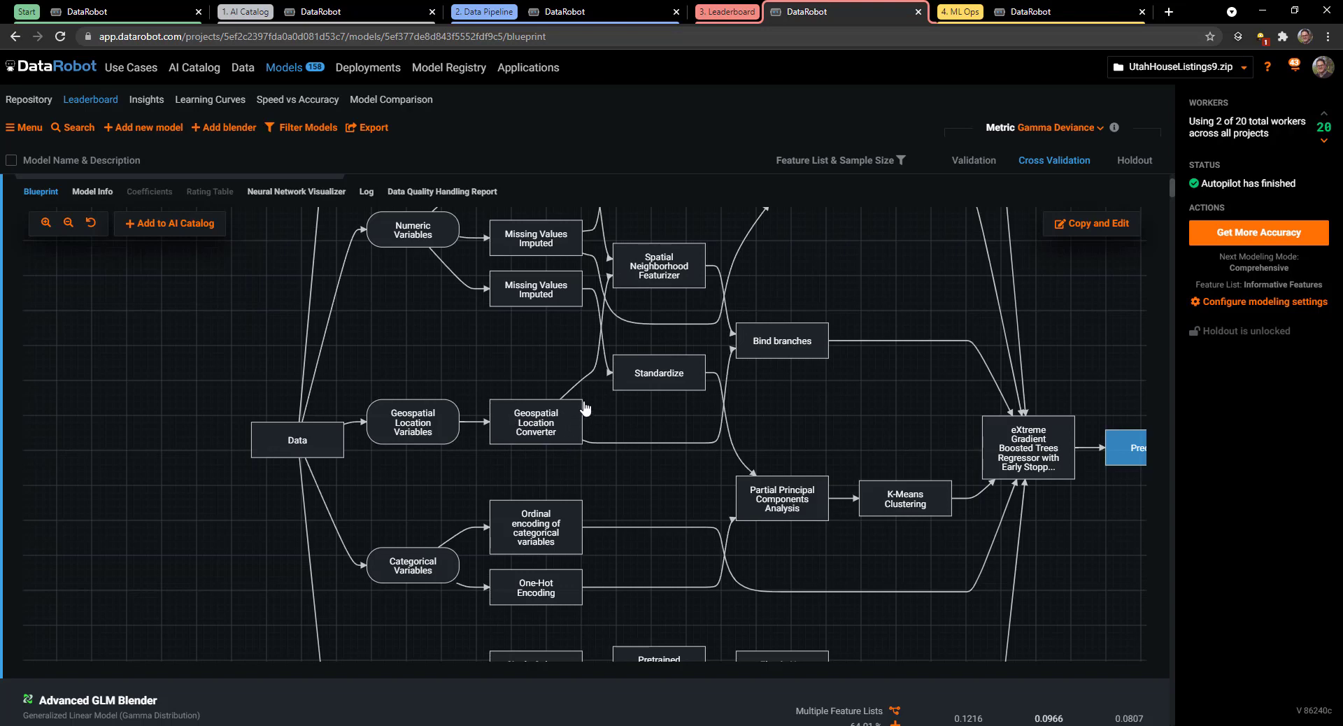
left_click_drag(593, 396, 558, 472)
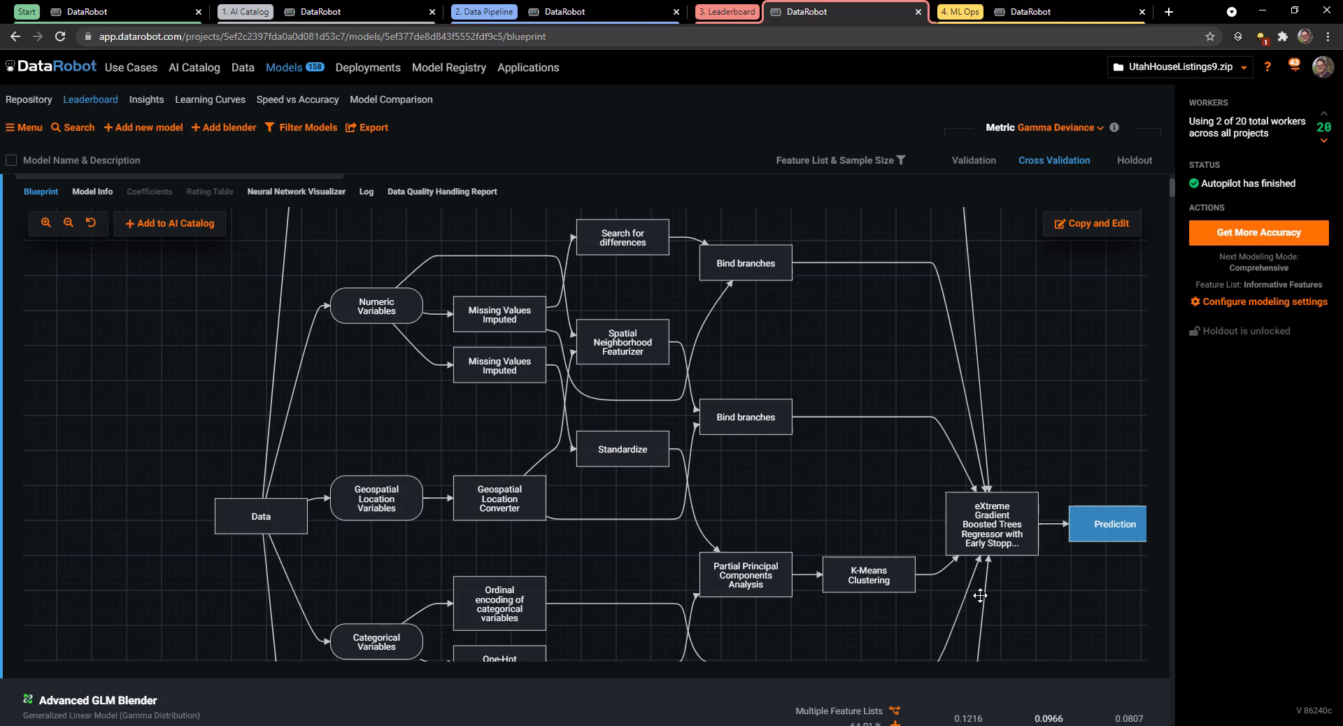
- Examine the categorical and image variable branches and trace the bound image features to the gradient boosted regressor and Prediction
left_click_drag(630, 563, 663, 382)
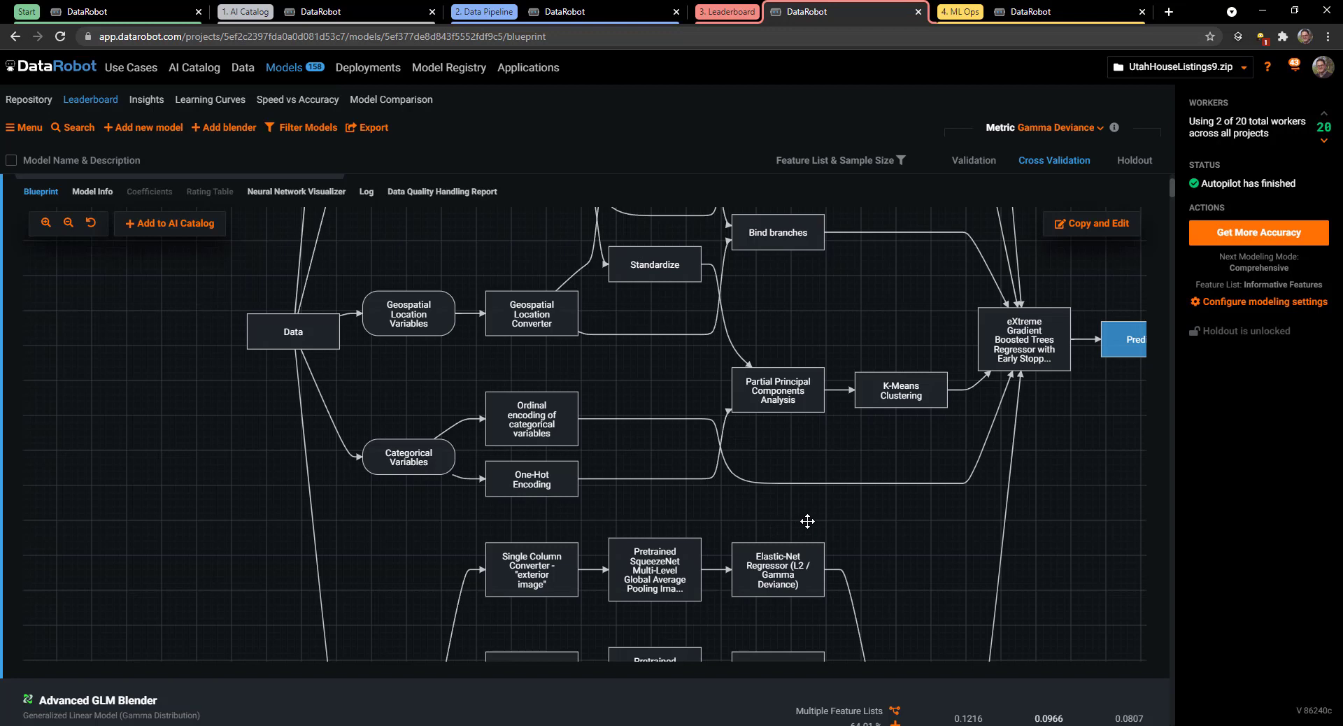
left_click_drag(807, 521, 800, 413)
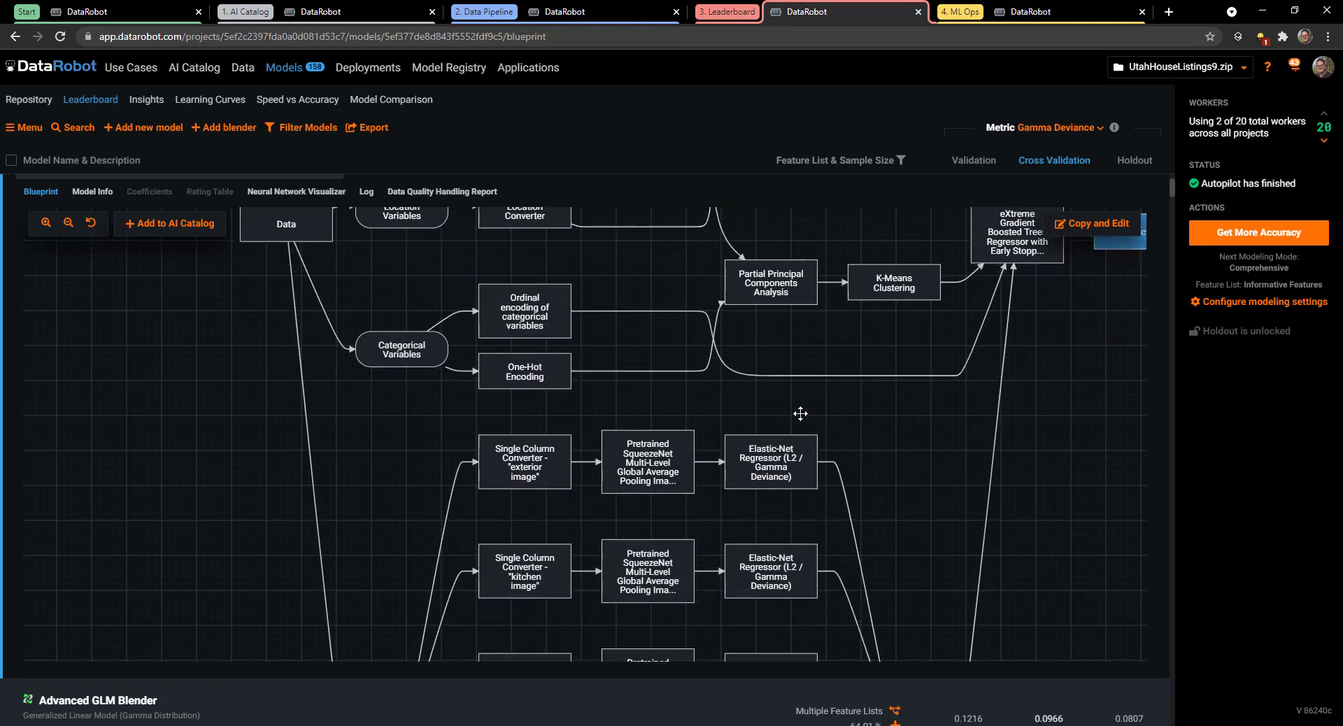
scroll(800, 414, "down", 5)
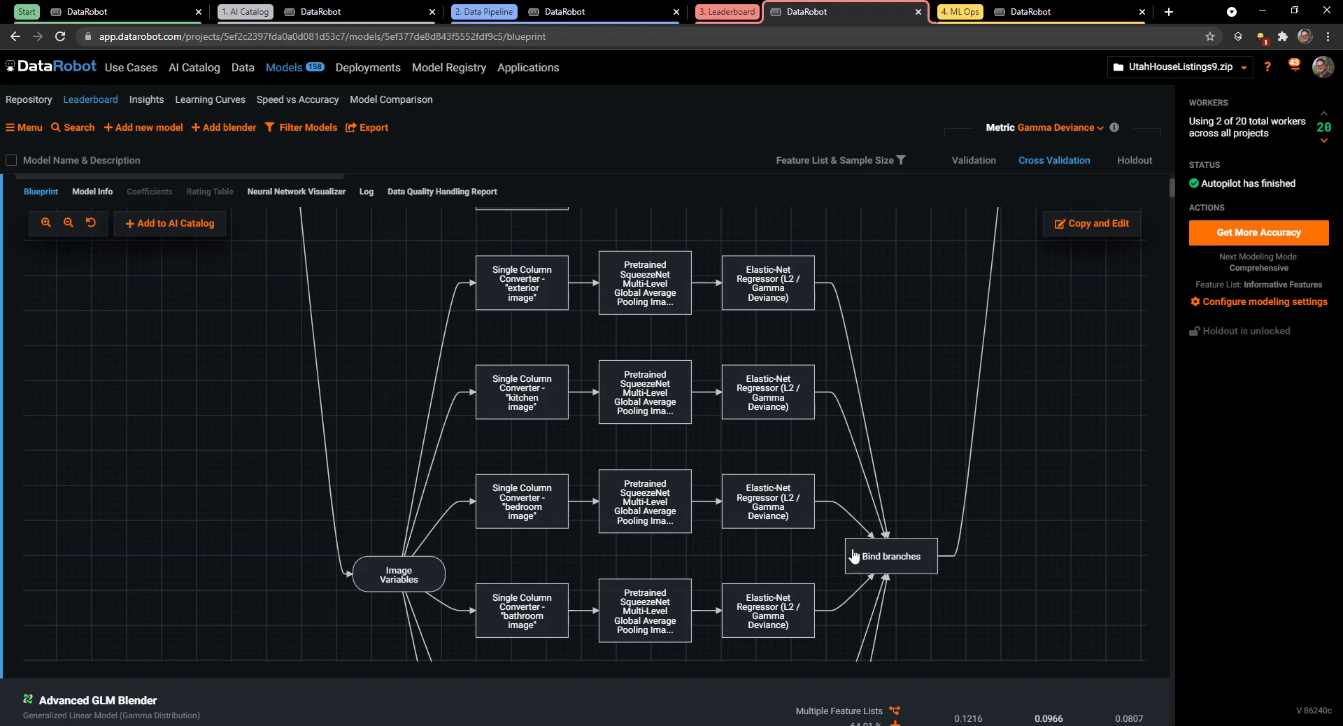
left_click_drag(1060, 313, 919, 633)
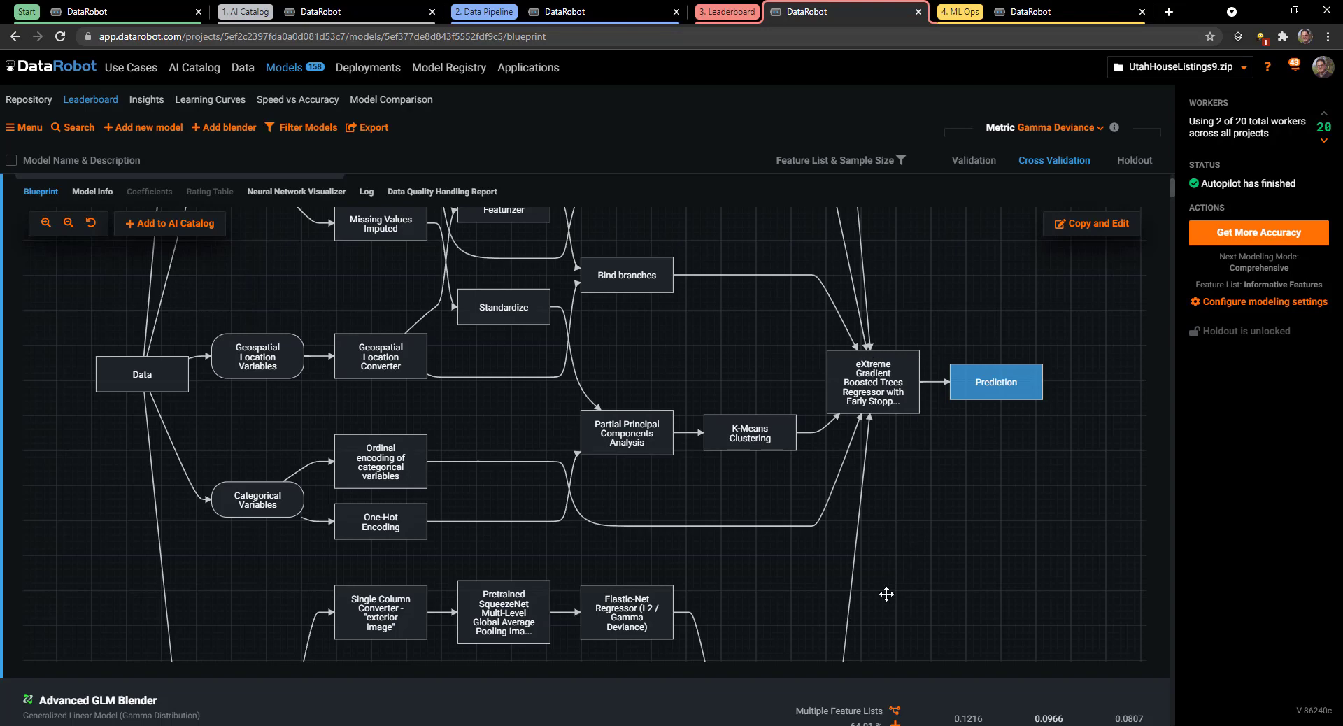
left_click_drag(886, 594, 1012, 340)
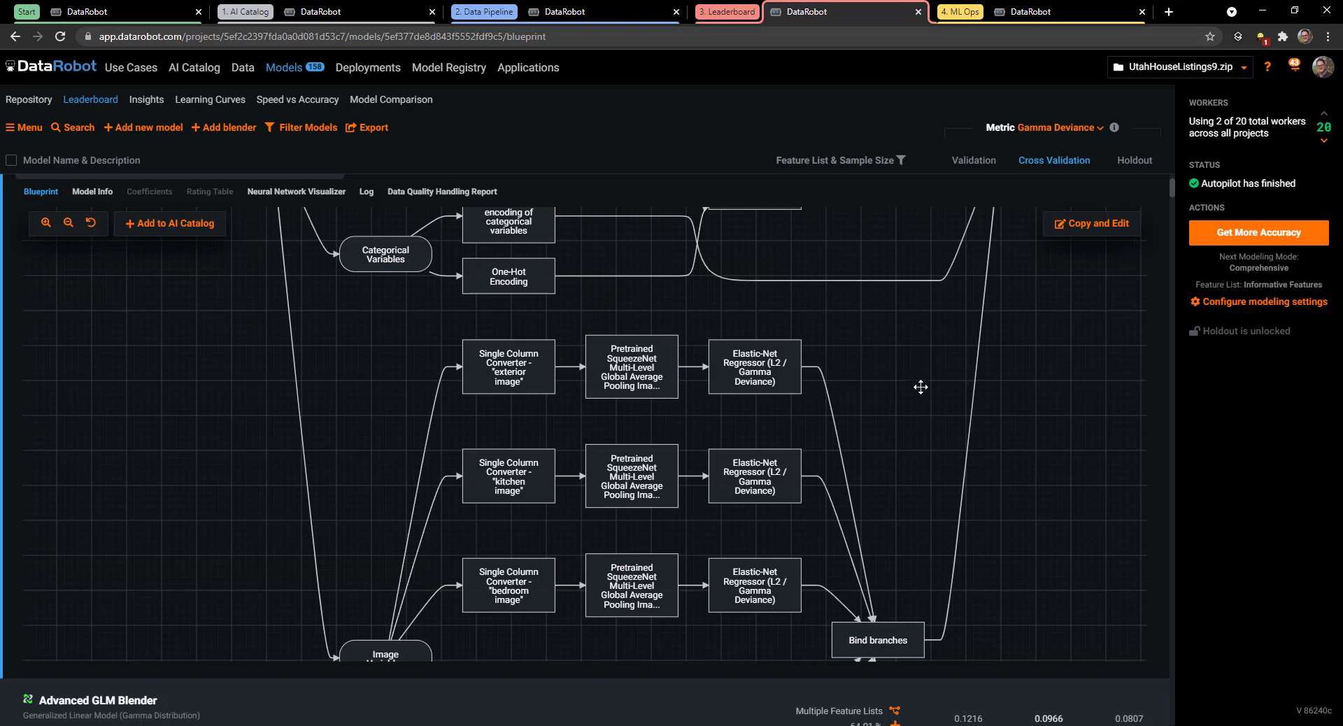
- Review the recommended model's Advanced Tuning parameters and the acceptable network values for its pretrained image featurizer, leaving squeezenet selected
scroll(920, 387, "up", 1)
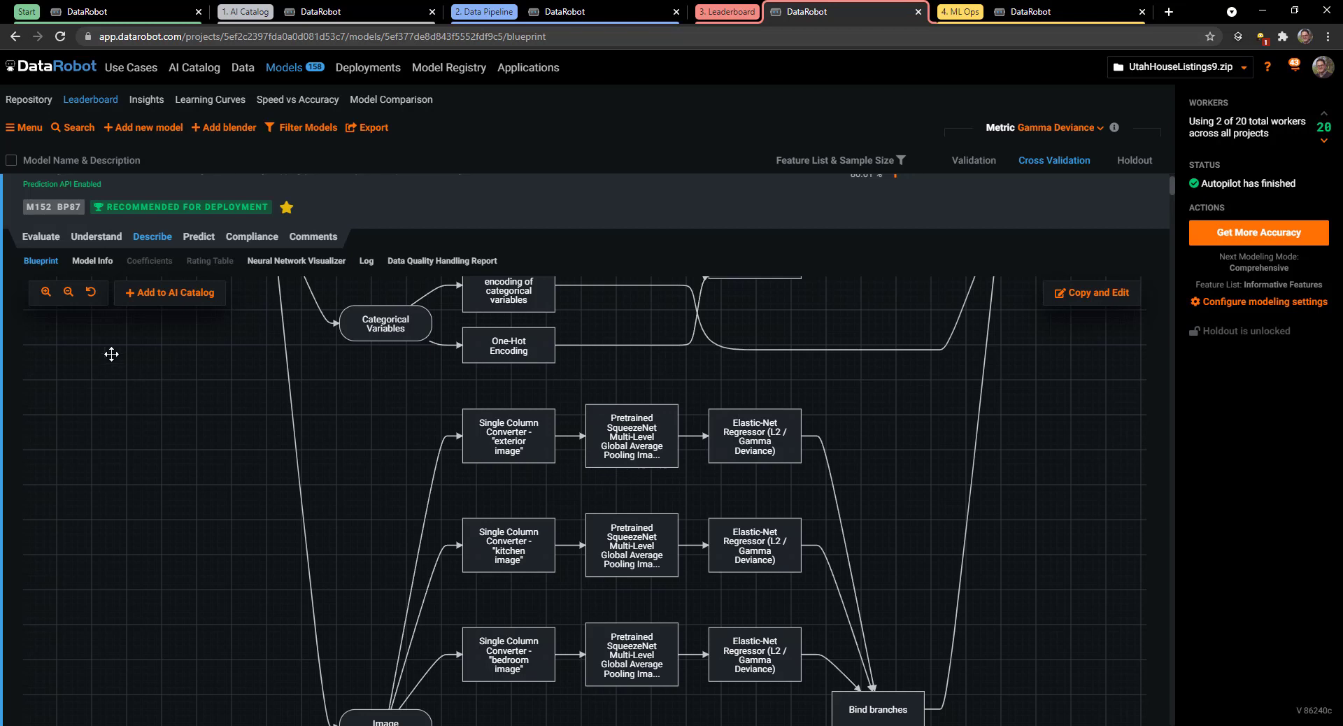
mouse_move(47, 246)
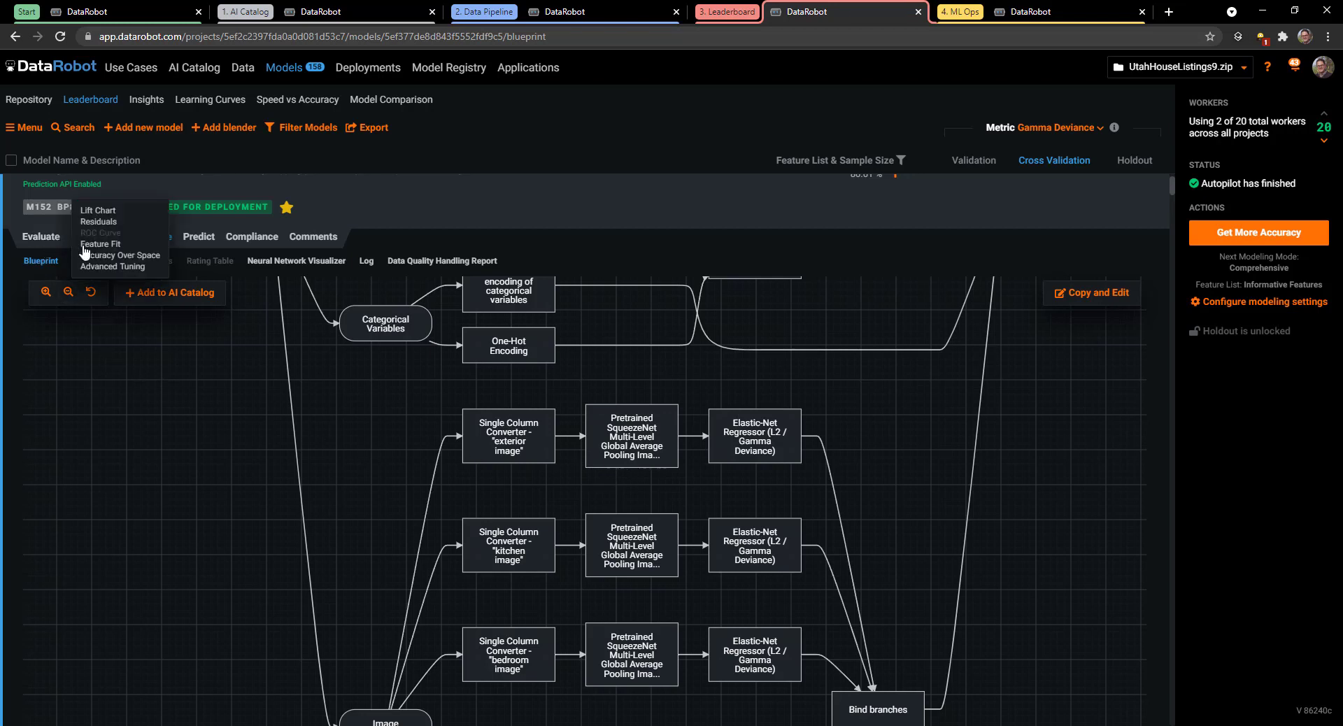
left_click(98, 267)
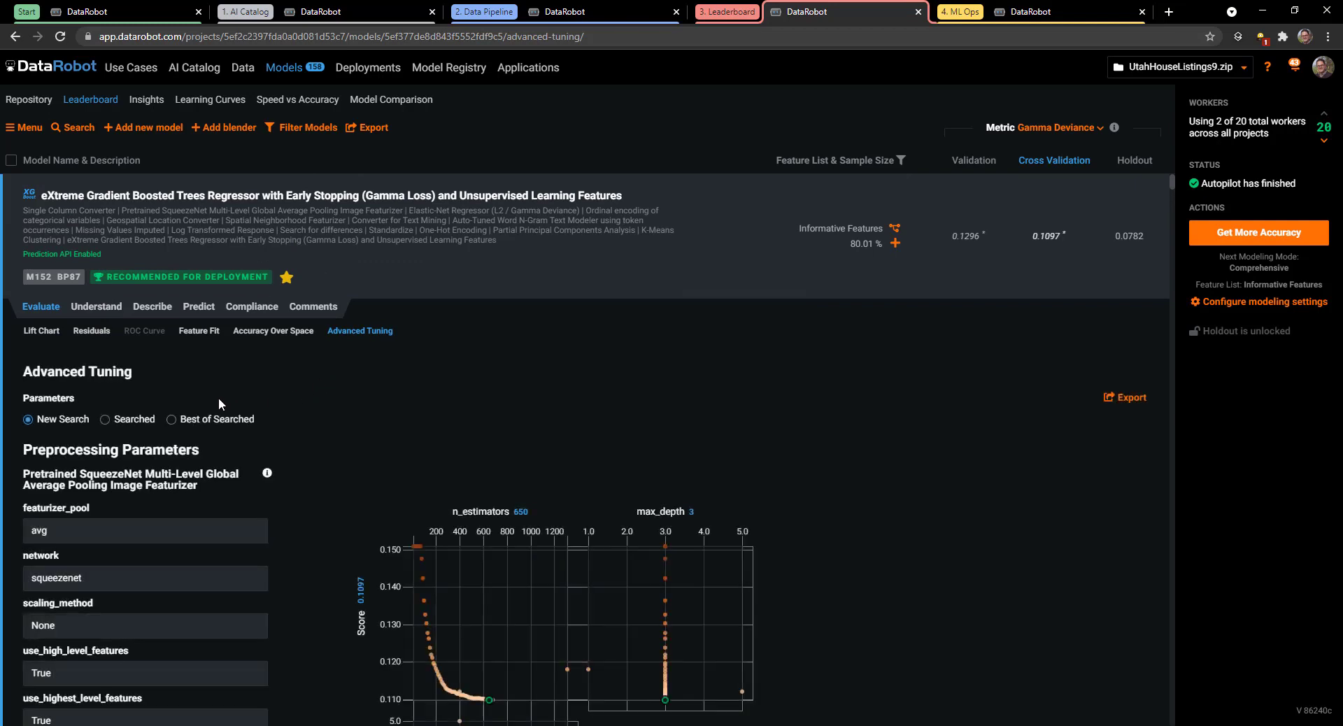
scroll(219, 397, "down", 2)
scroll(218, 405, "down", 2)
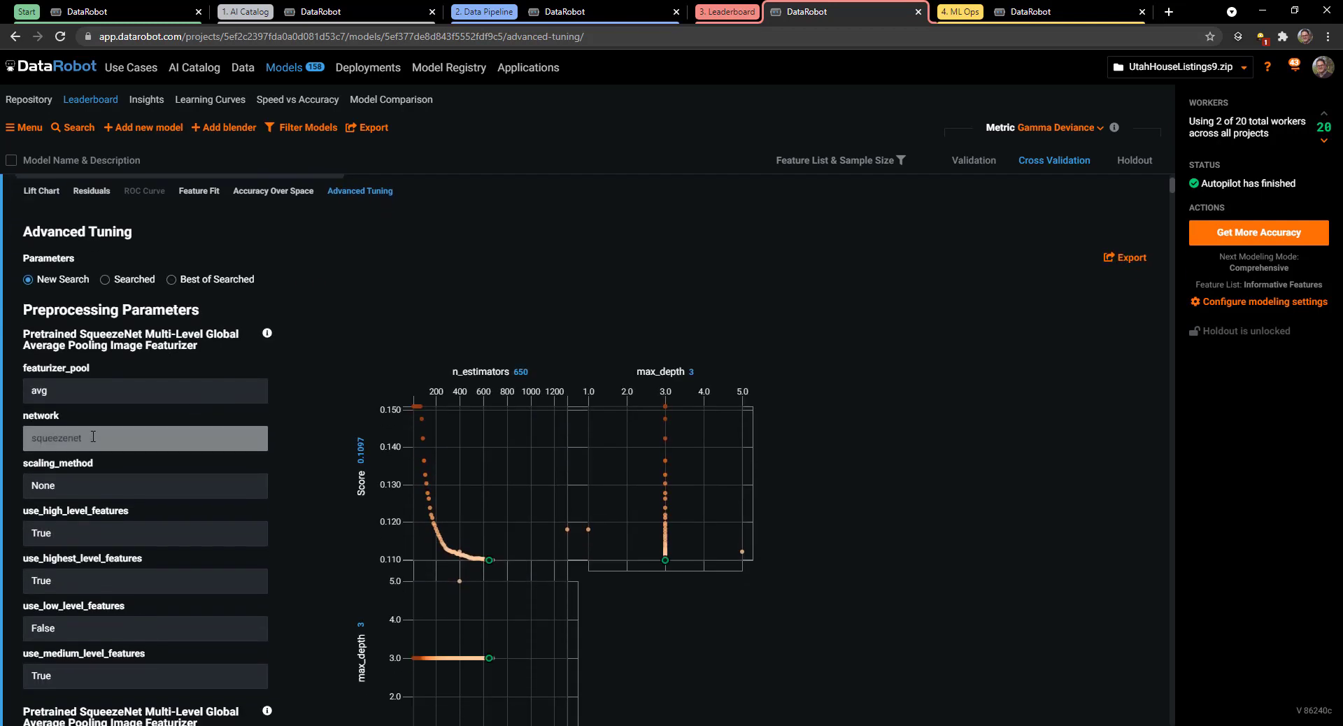
left_click(79, 438)
scroll(94, 594, "down", 1)
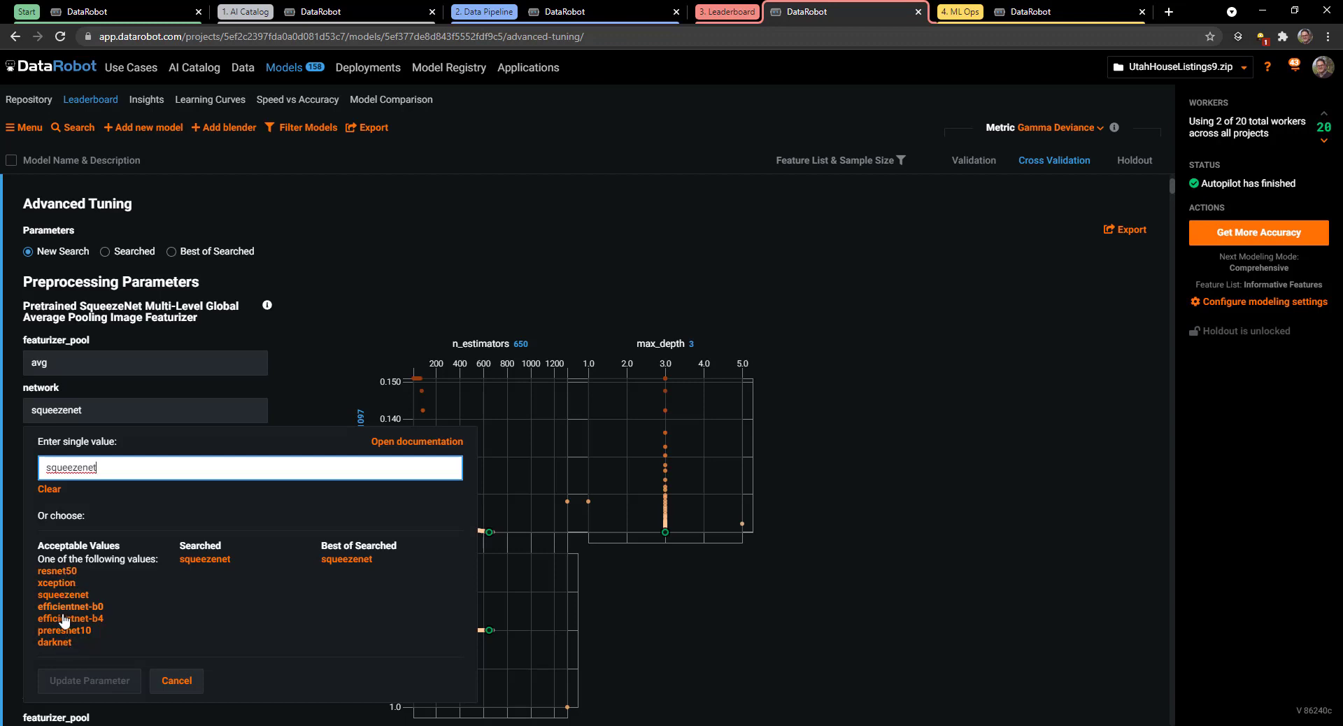
left_click(195, 689)
scroll(379, 349, "up", 2)
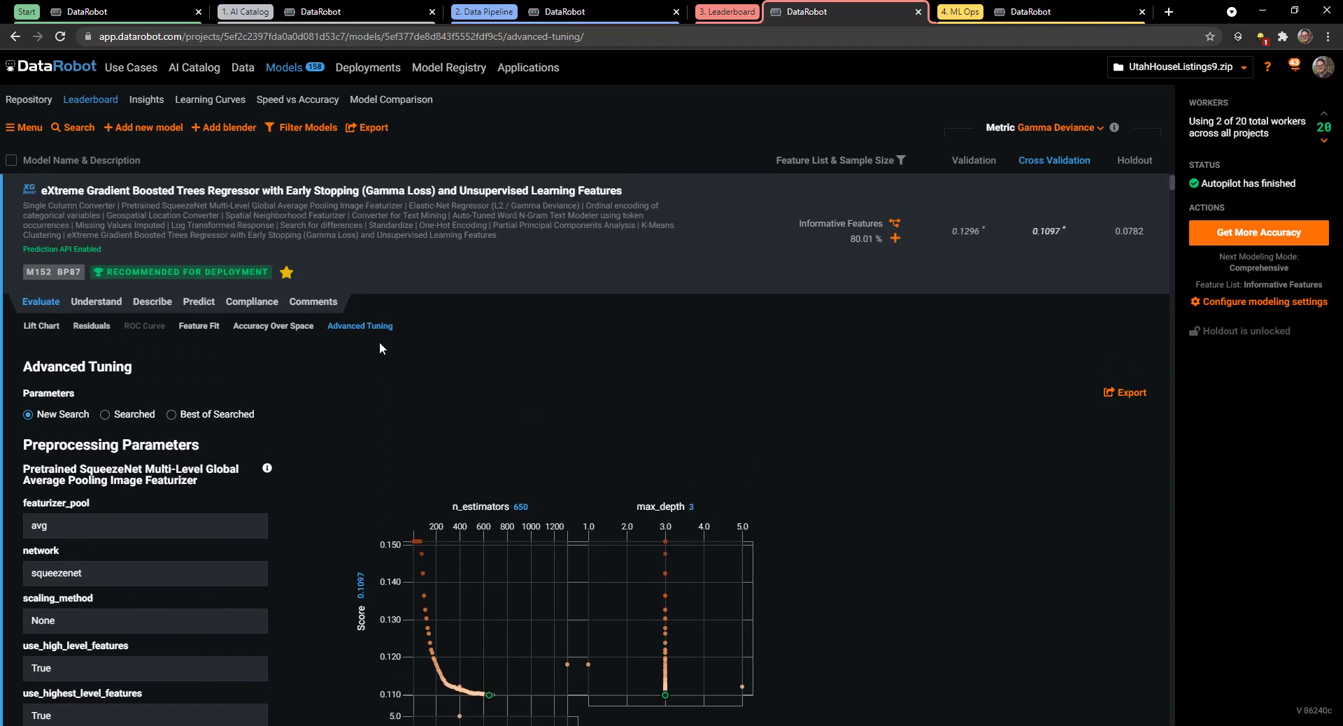
- Collapse and reopen the recommended model, and inspect predicted versus actual prices across the bins of its Lift Chart
left_click(330, 242)
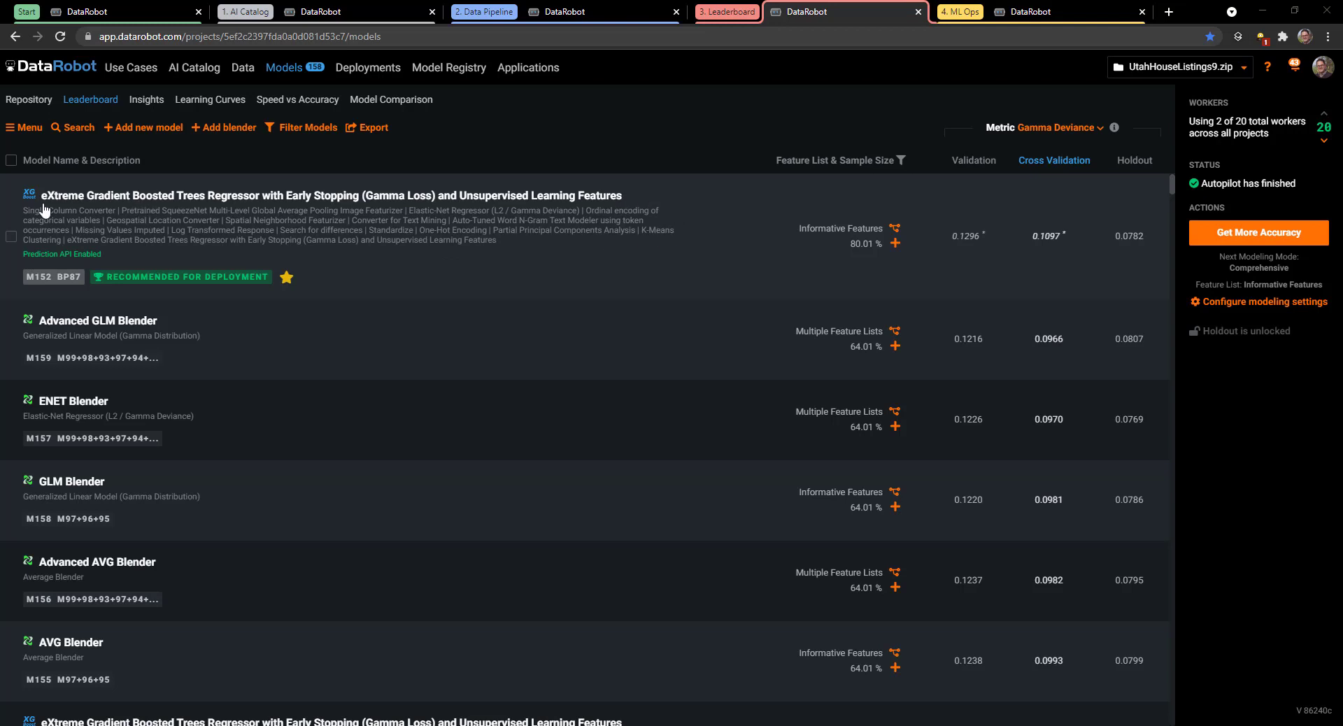
left_click(145, 222)
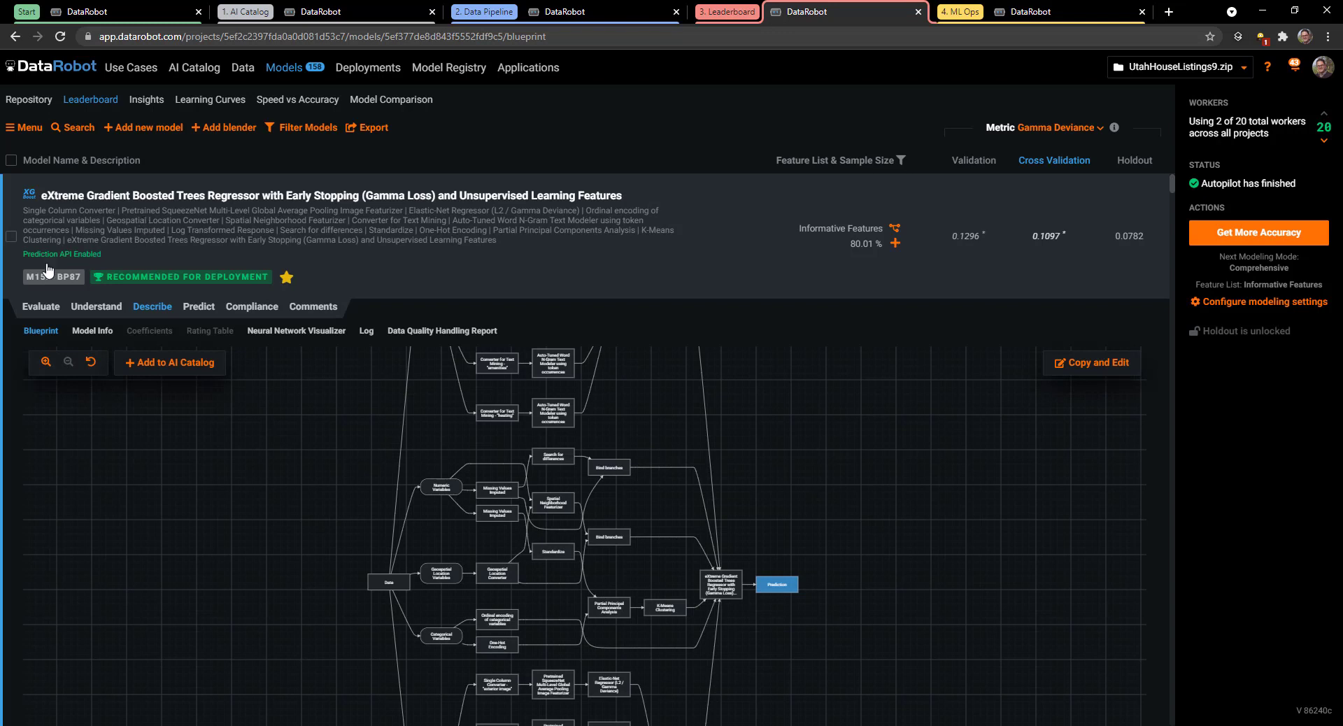
mouse_move(39, 310)
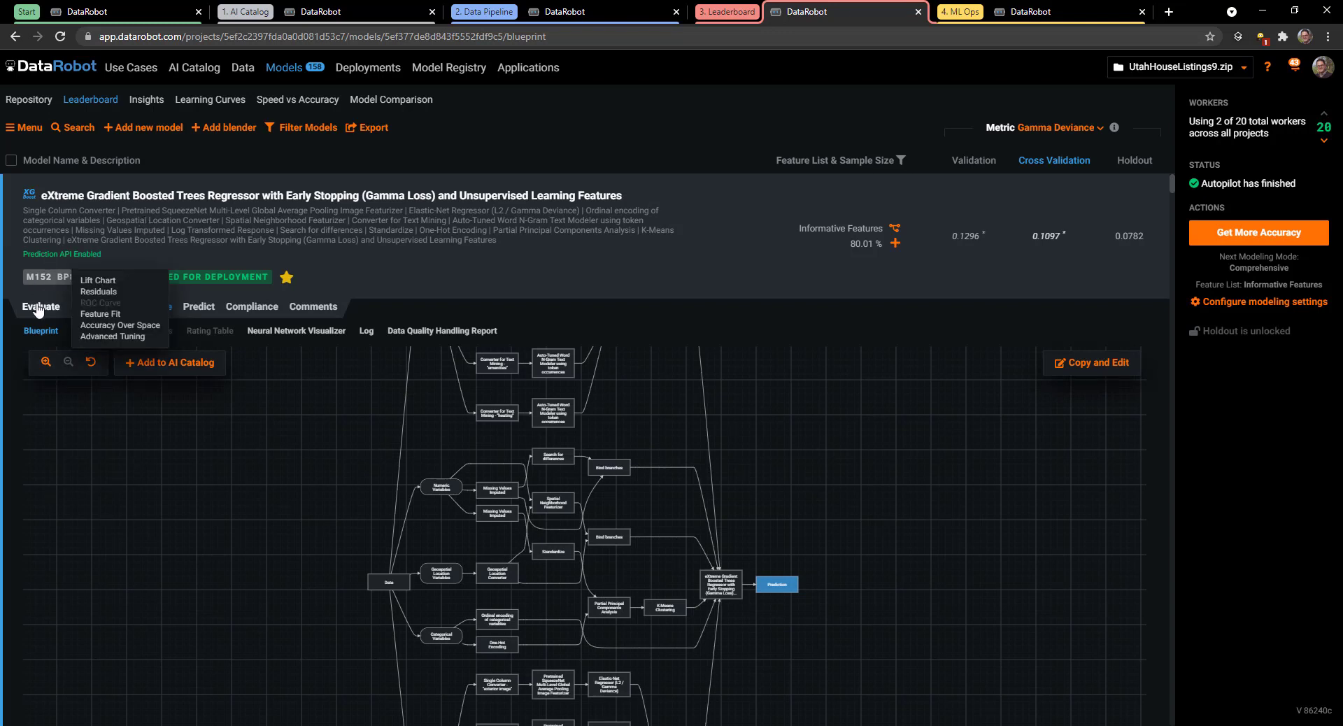
left_click(99, 280)
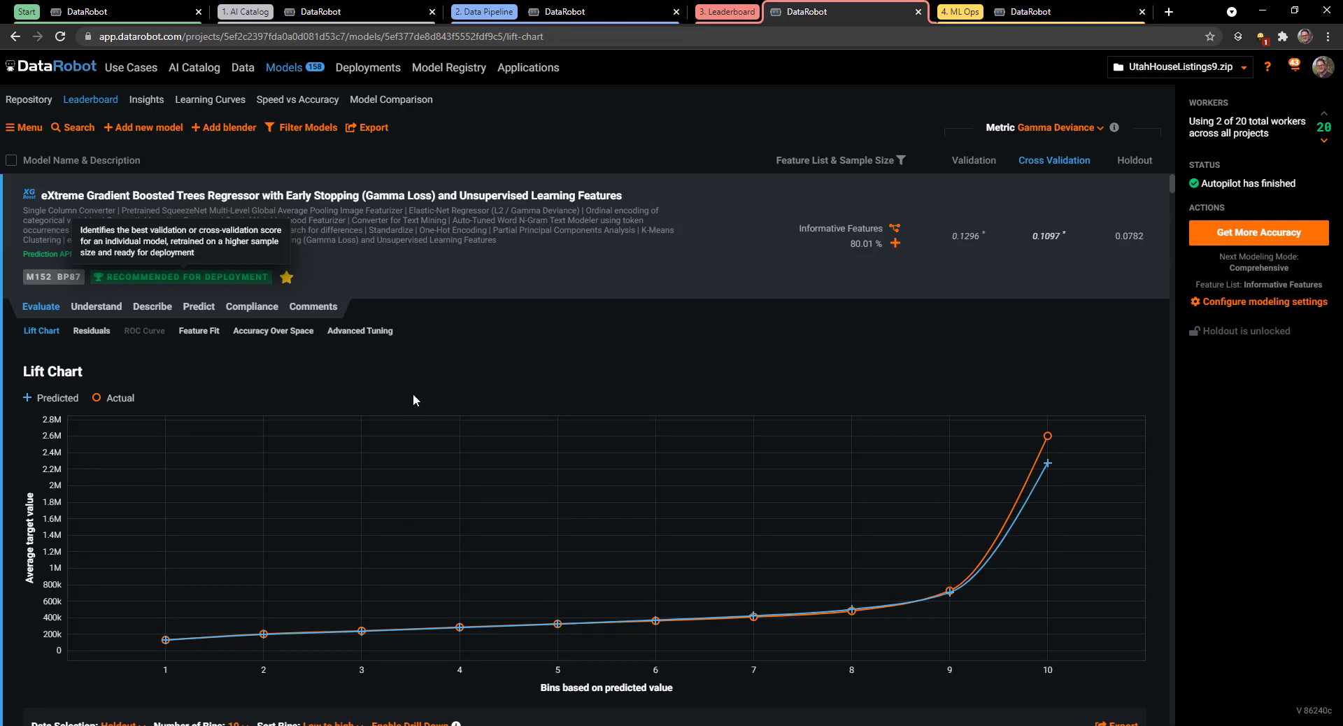
scroll(512, 407, "down", 1)
scroll(512, 413, "down", 1)
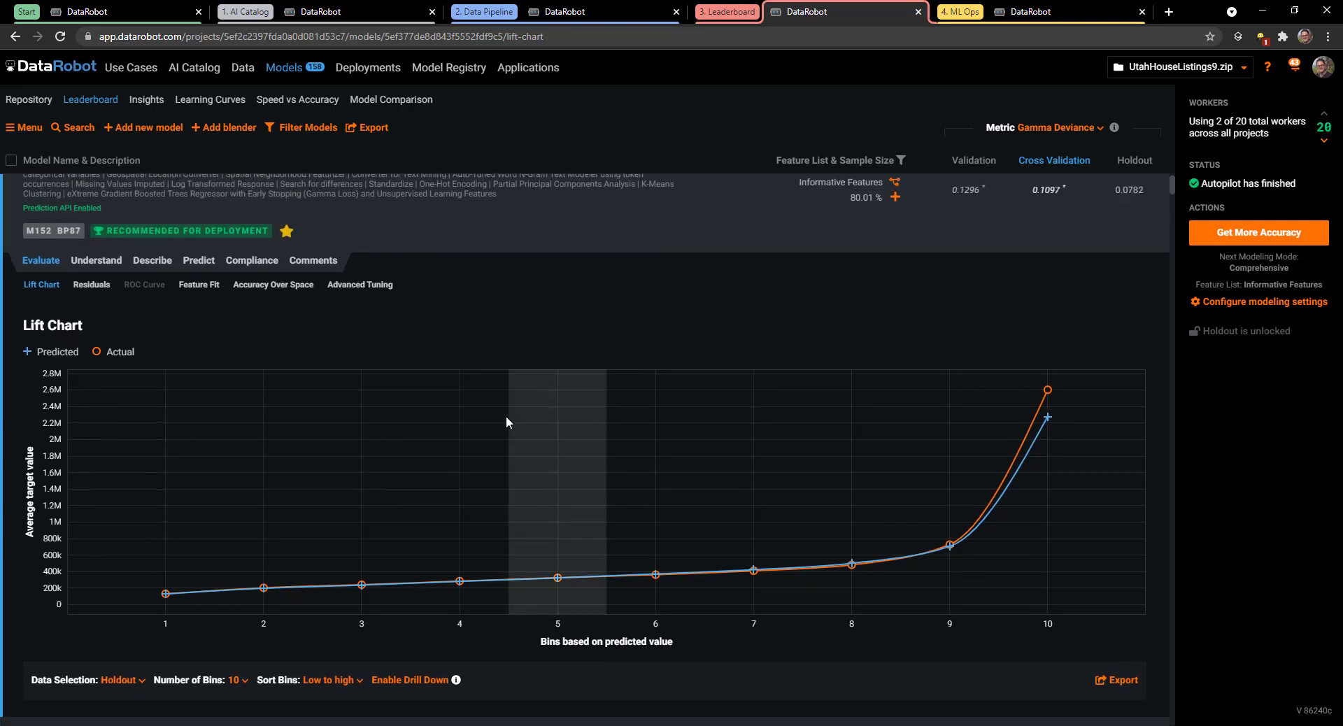
mouse_move(175, 593)
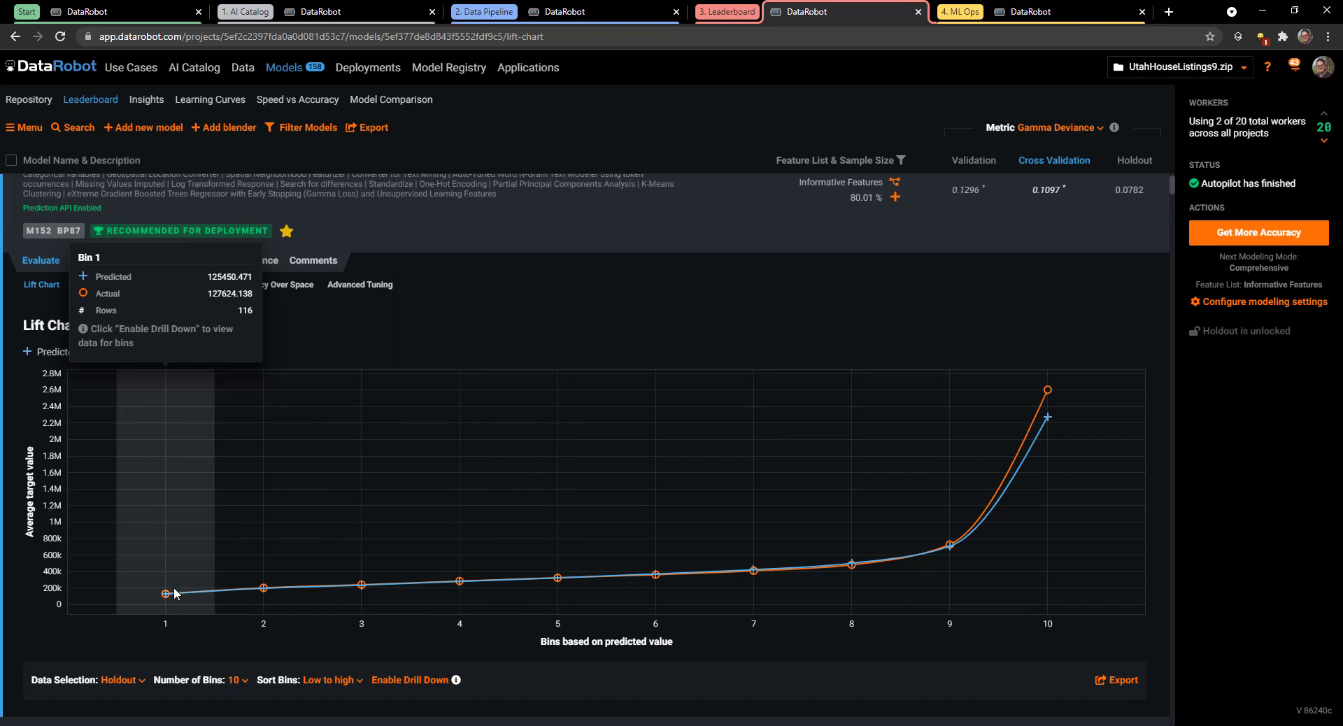
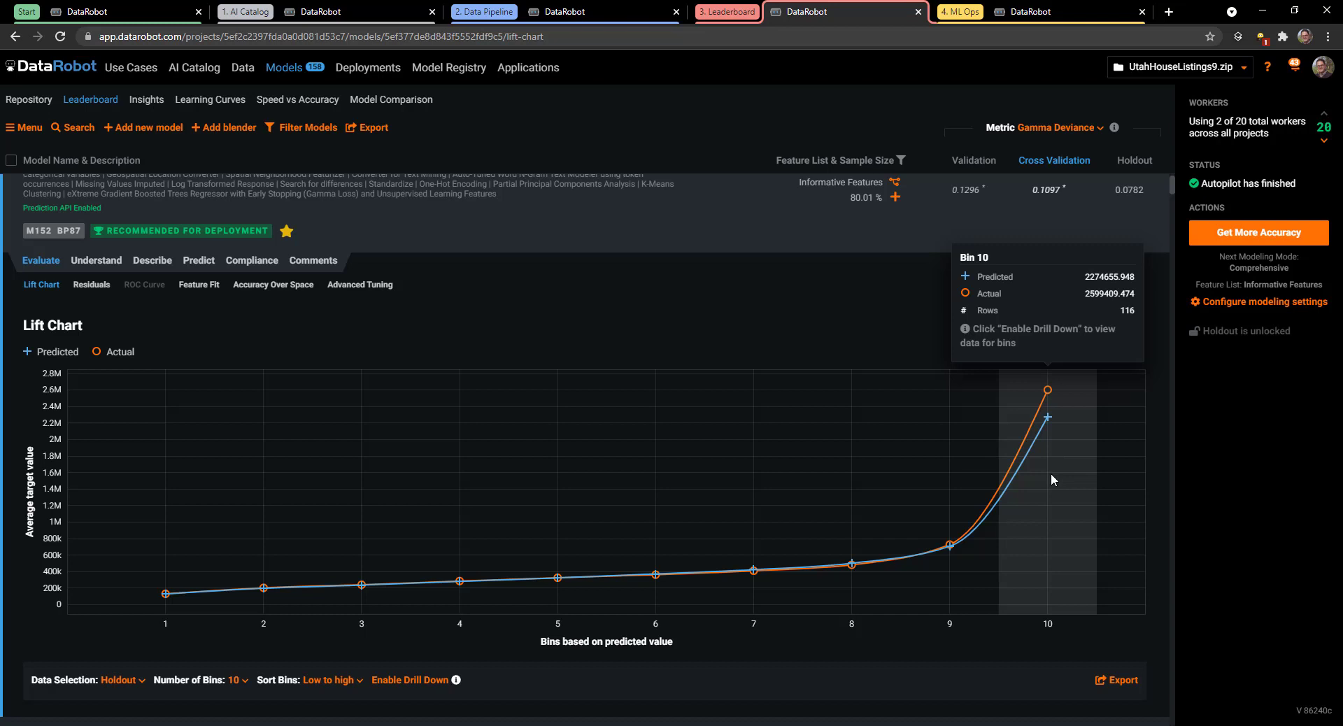
- Review the model's Residuals charts, covering both the predictions distribution and the residuals distribution with its histogram
left_click(99, 291)
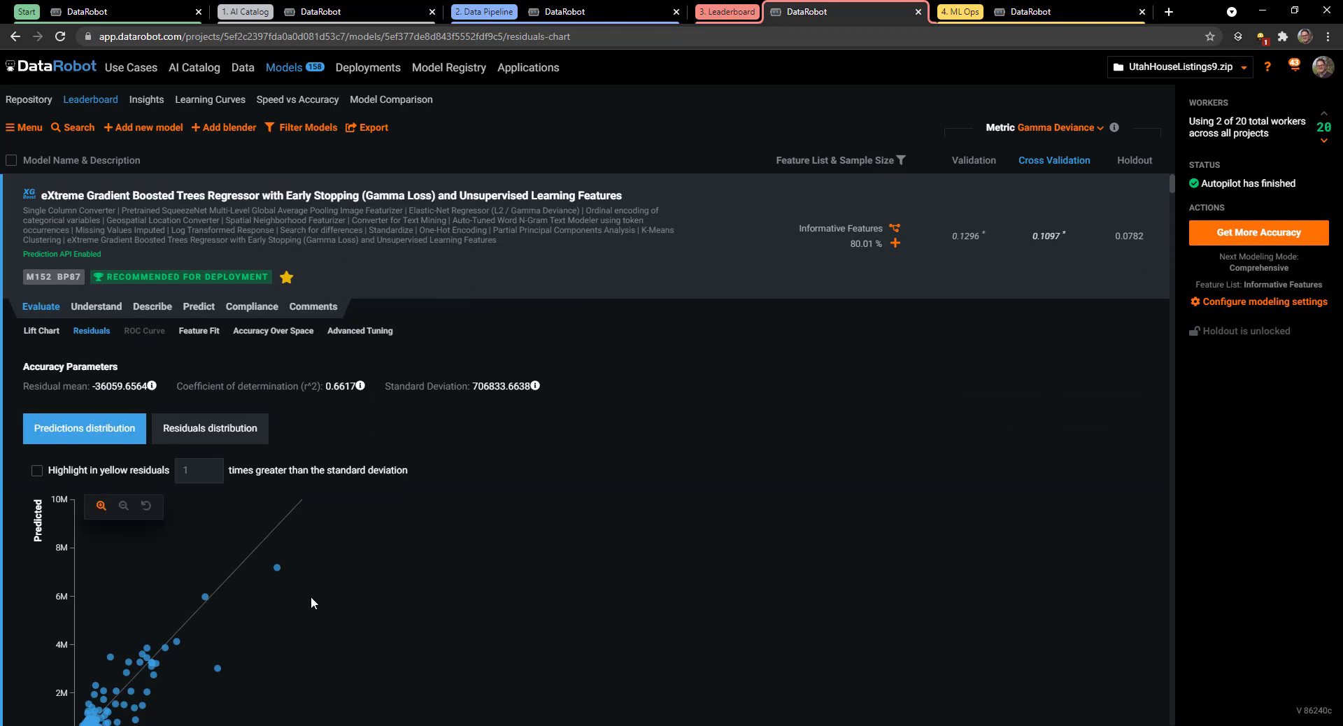
scroll(311, 601, "down", 1)
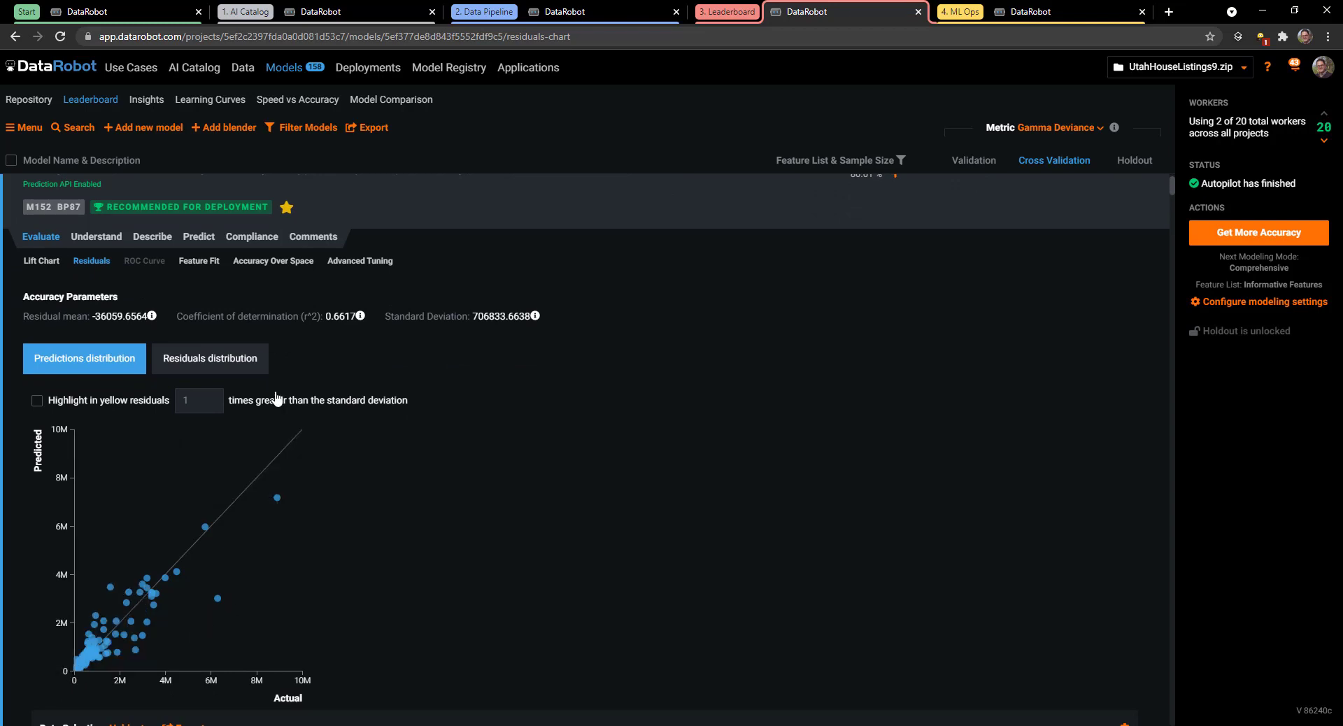
left_click(251, 360)
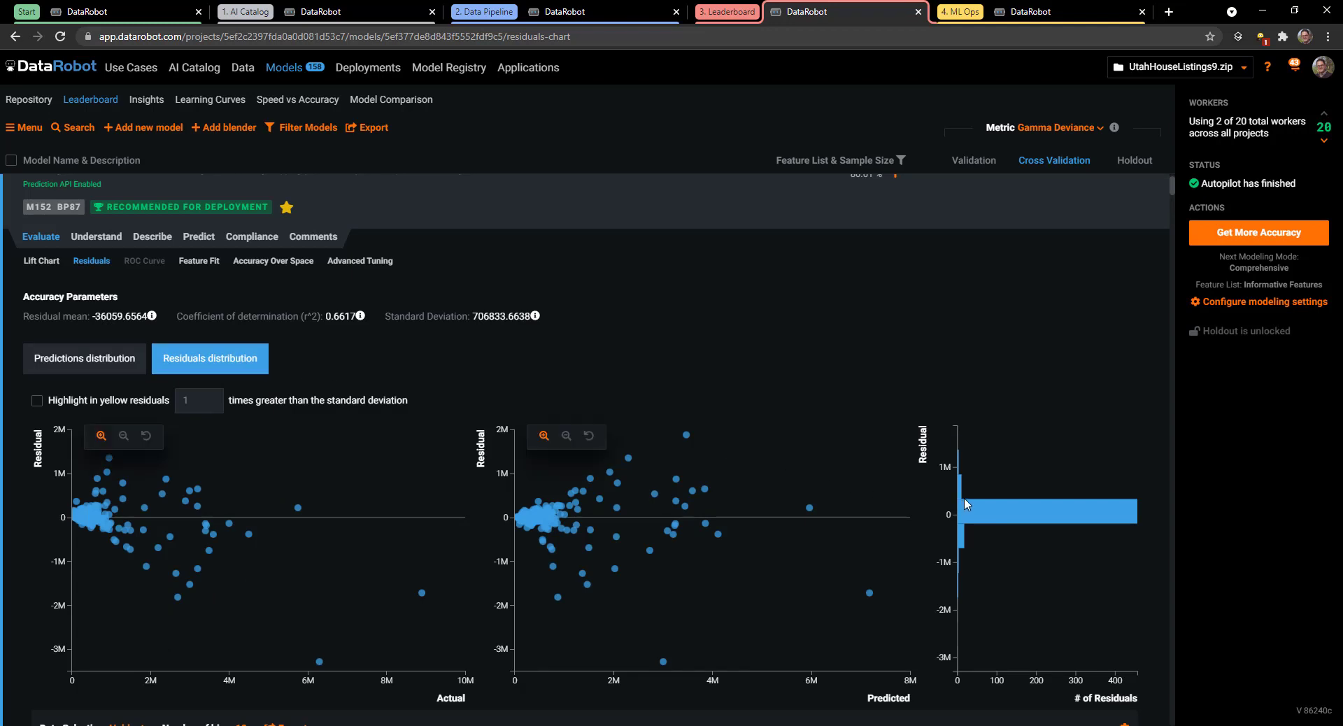
mouse_move(967, 521)
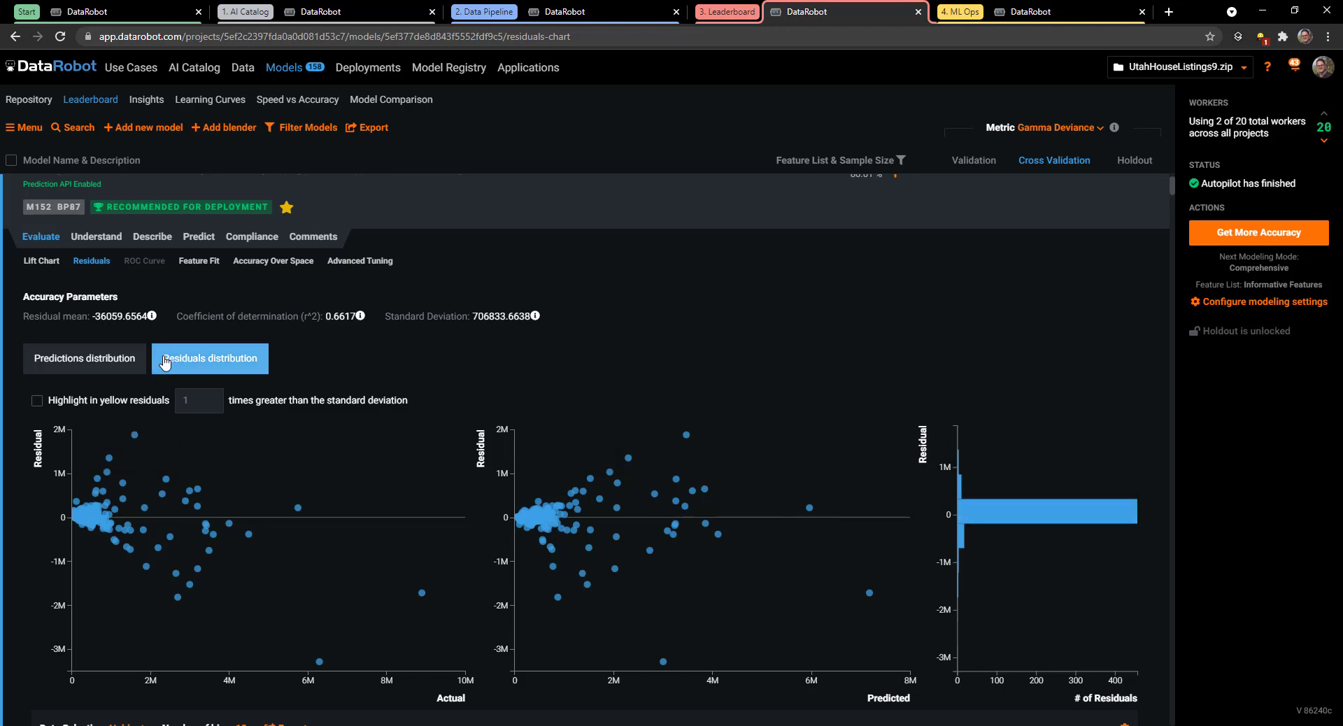
mouse_move(91, 240)
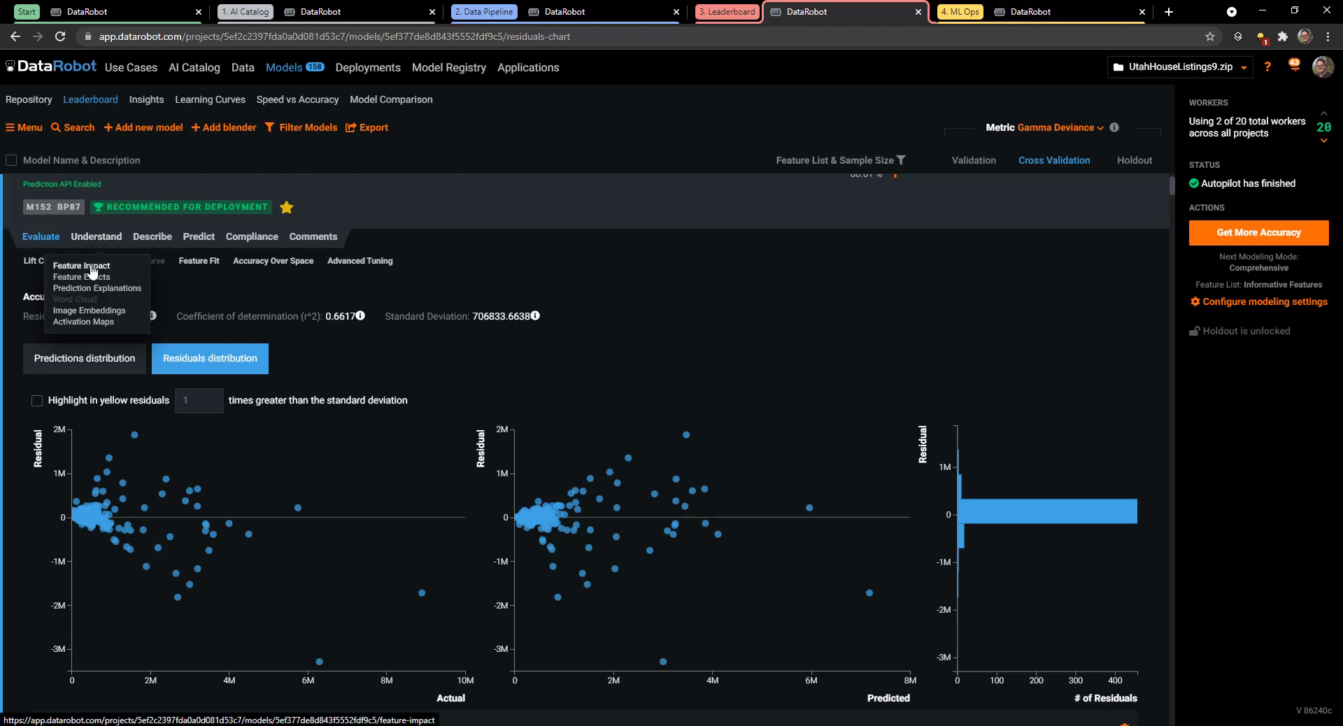
- Review the recommended model's Feature Impact chart, examining how sq_ft ranks against the other features
left_click(89, 267)
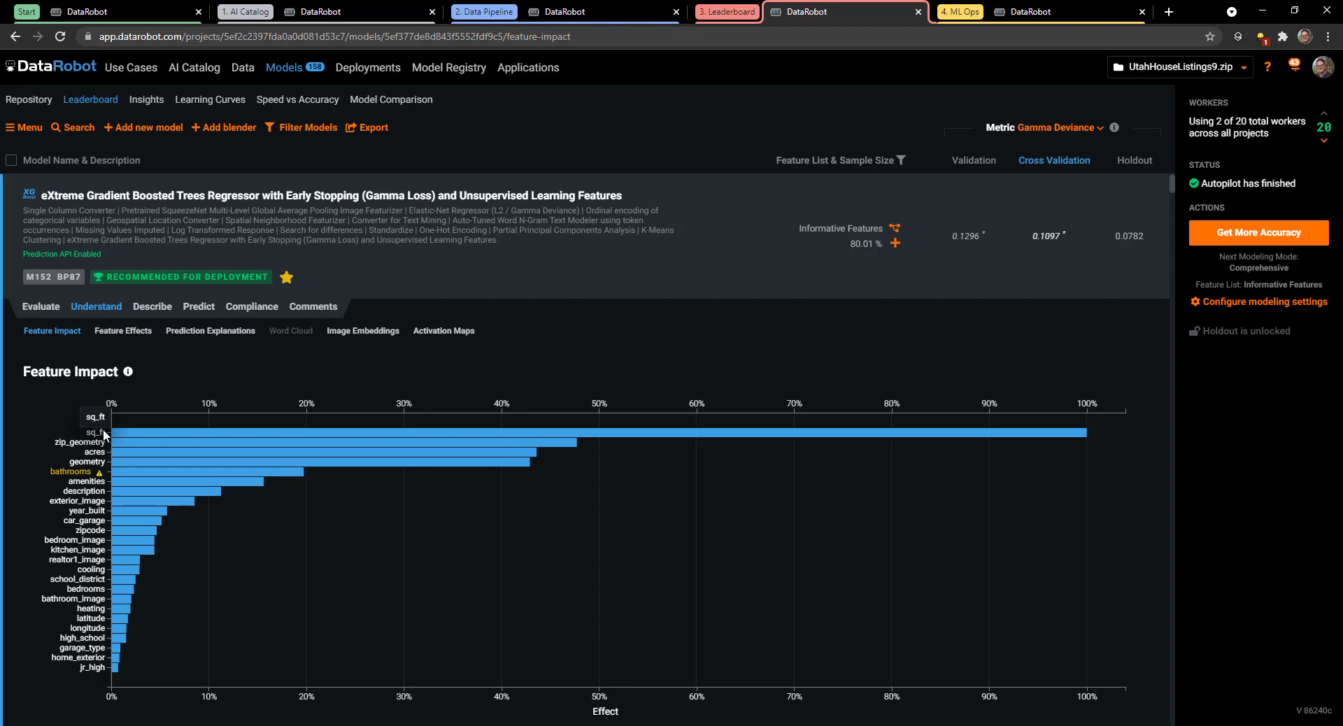
mouse_move(148, 434)
- Examine the Feature Effects chart for sq_ft, showing the Predicted and Actual curves with Partial Dependence hidden, and compare them across bins
left_click(133, 338)
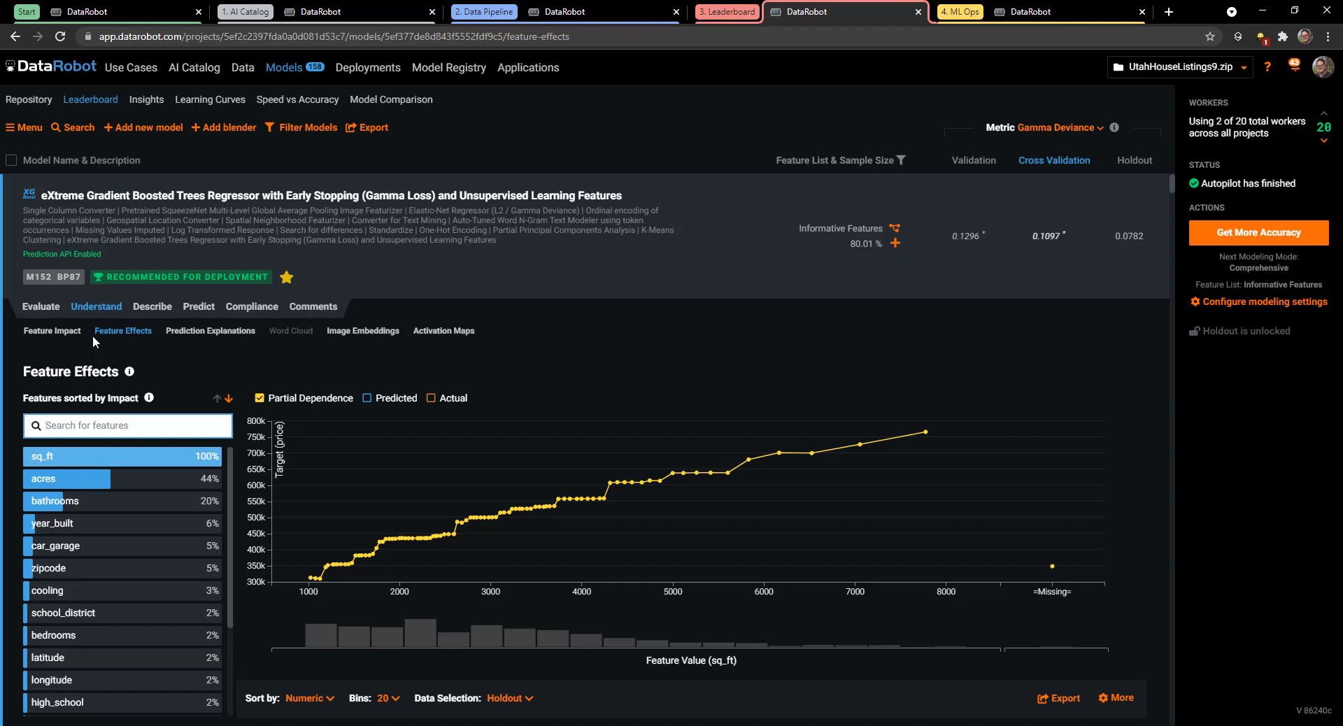
left_click(399, 397)
left_click(431, 398)
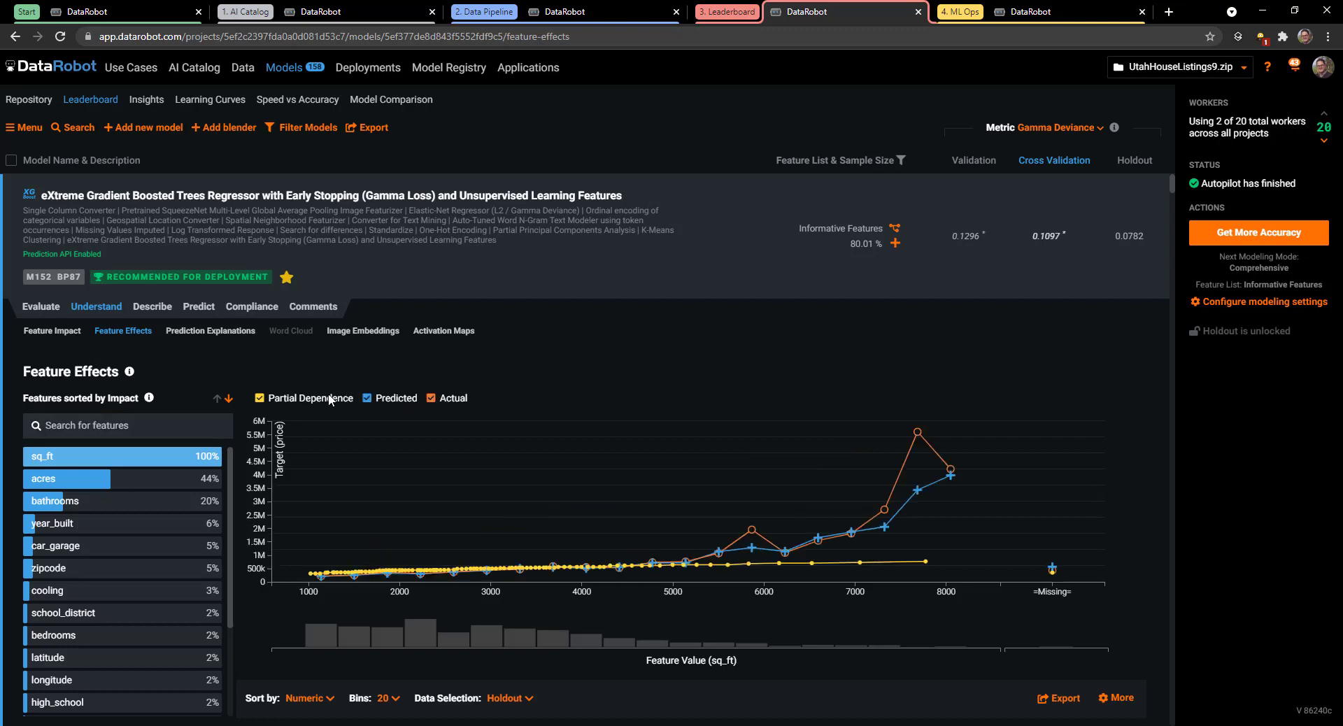
left_click(367, 398)
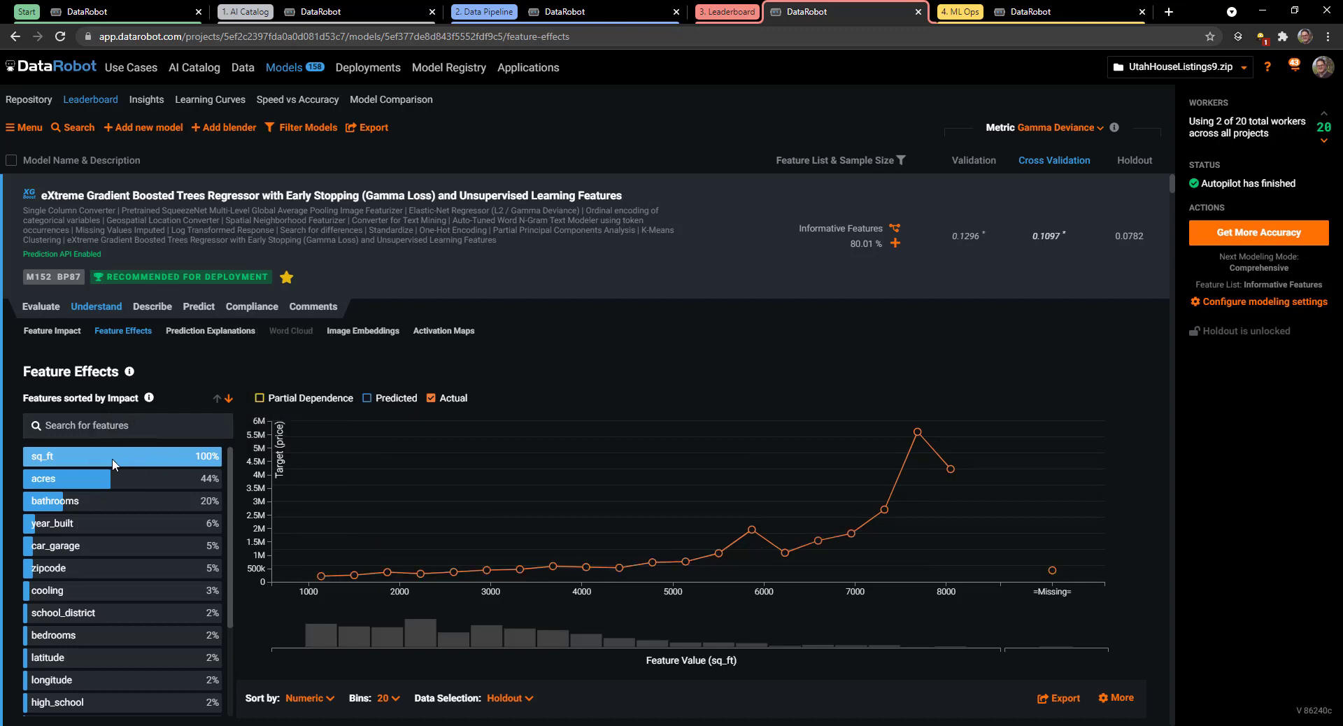
scroll(119, 461, "down", 2)
scroll(115, 464, "up", 2)
mouse_move(321, 557)
mouse_move(334, 578)
left_click(368, 397)
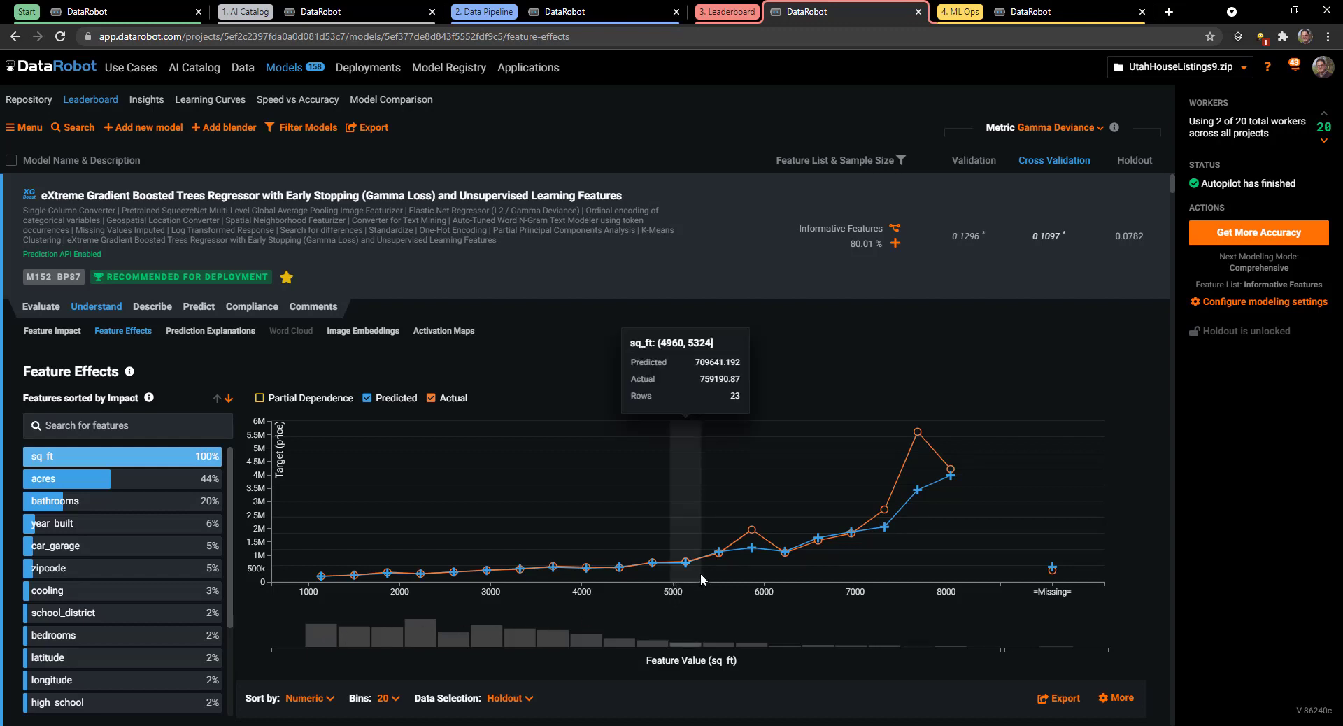
mouse_move(715, 565)
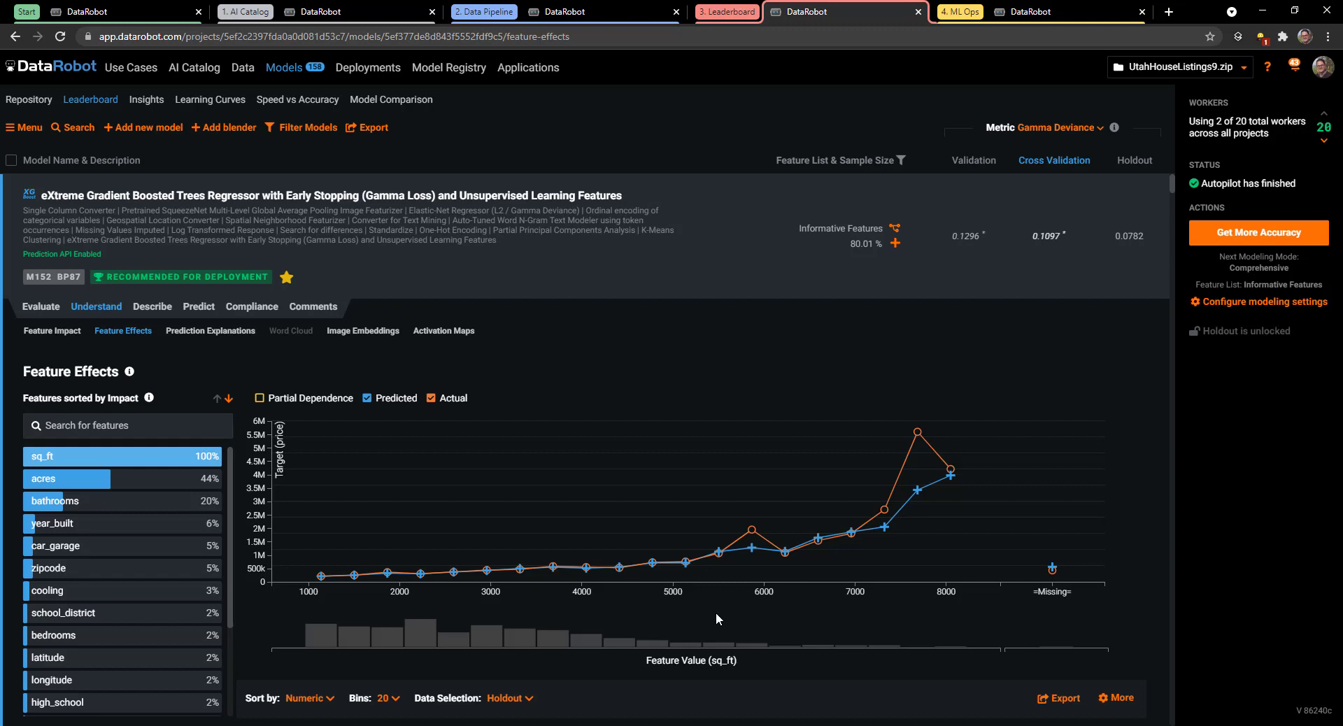
- Compare predicted and actual prices in the Feature Effects charts for acres, bathrooms and year_built
left_click(109, 490)
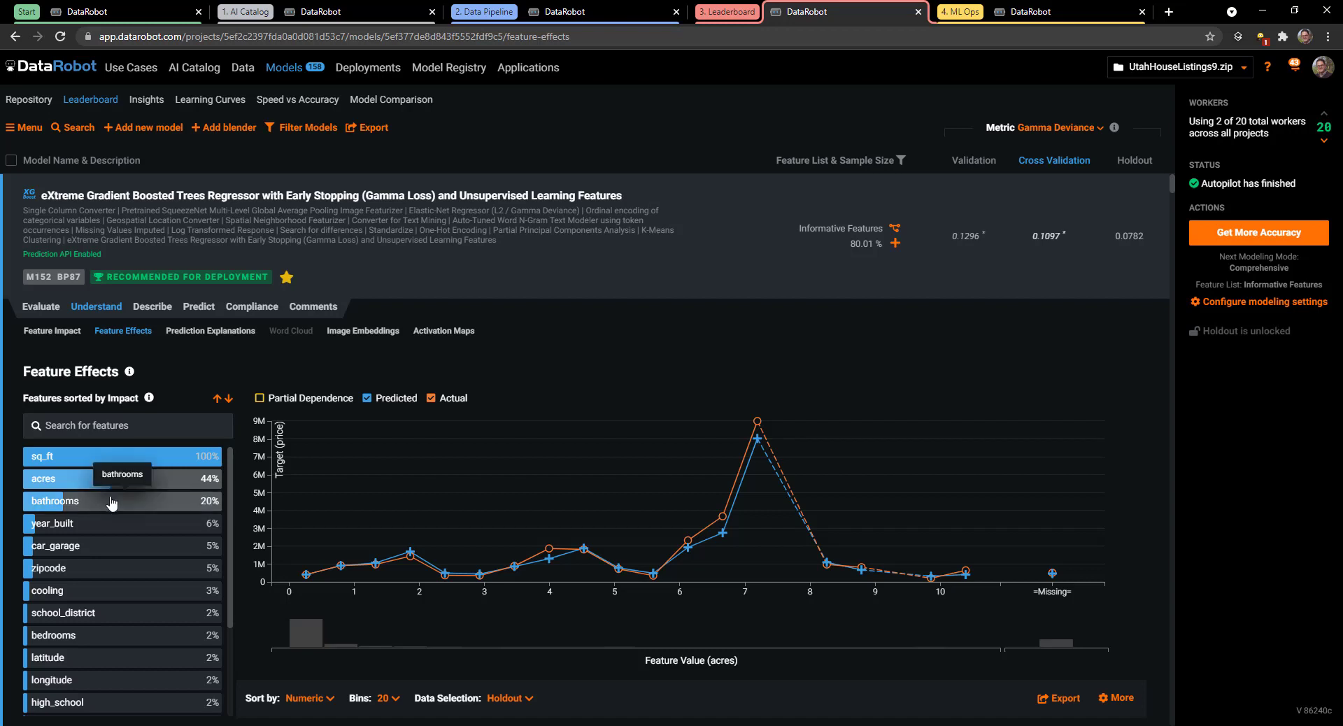
left_click(112, 503)
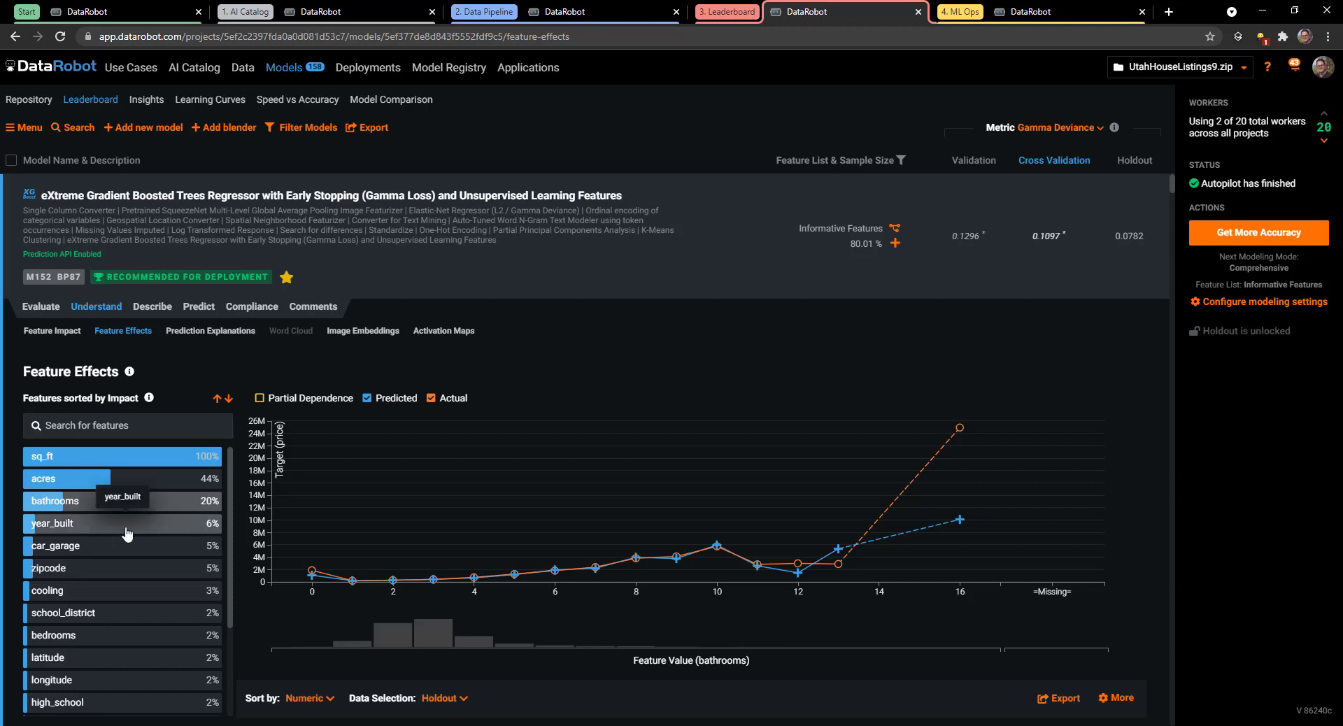
left_click(127, 533)
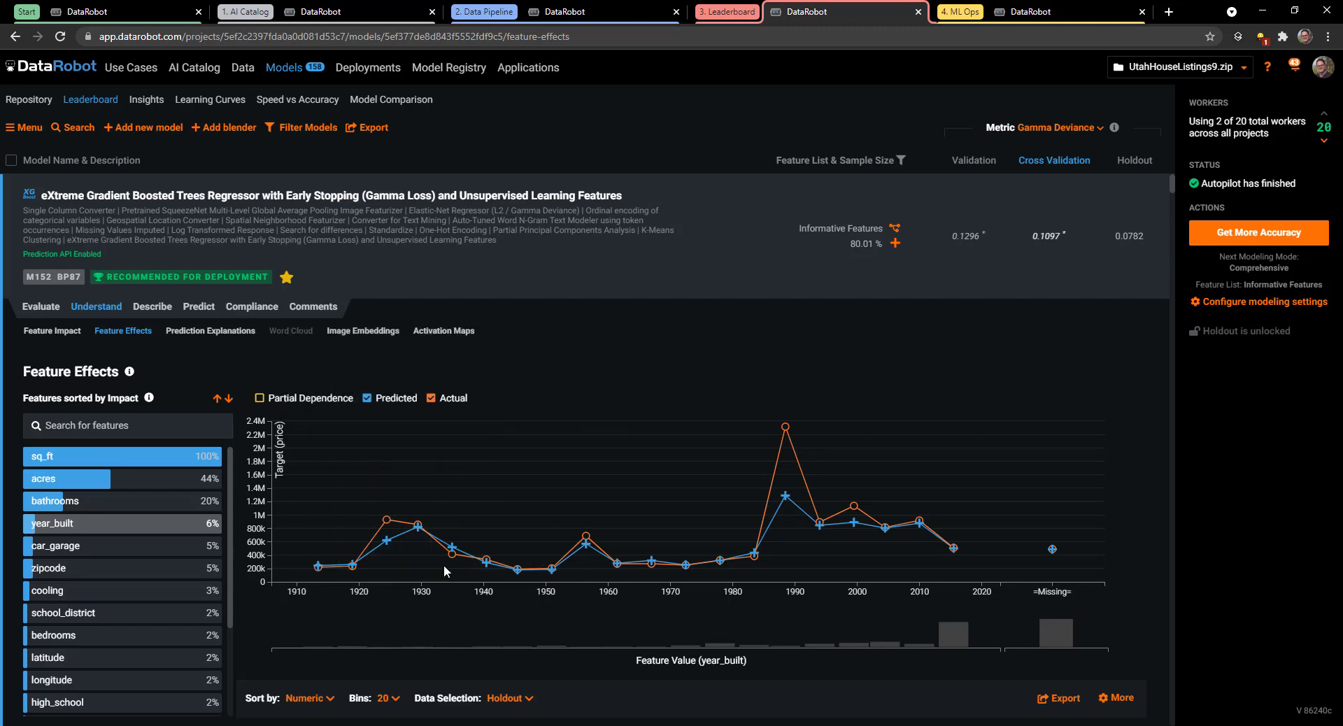
- Review the Prediction Explanations for the highest prediction, row ID 2608, including the available high and low predictions and the feature impacts
left_click(194, 336)
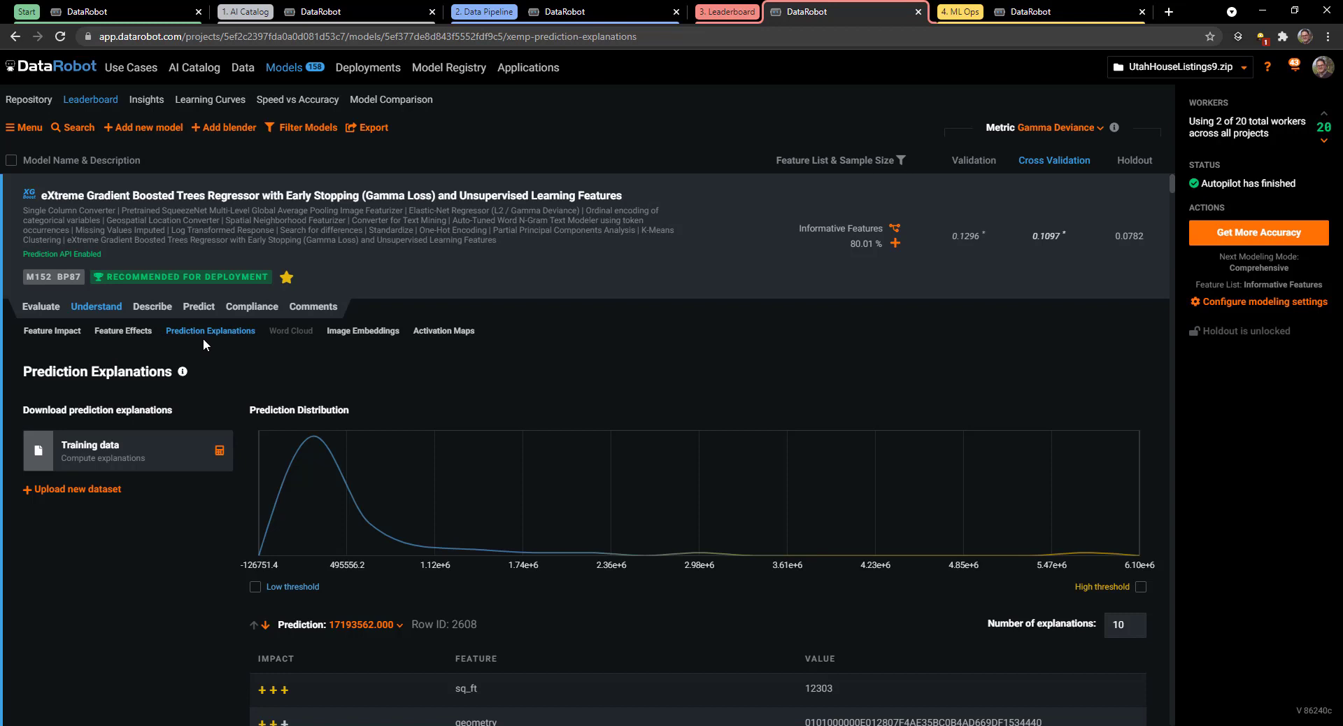
scroll(576, 370, "down", 2)
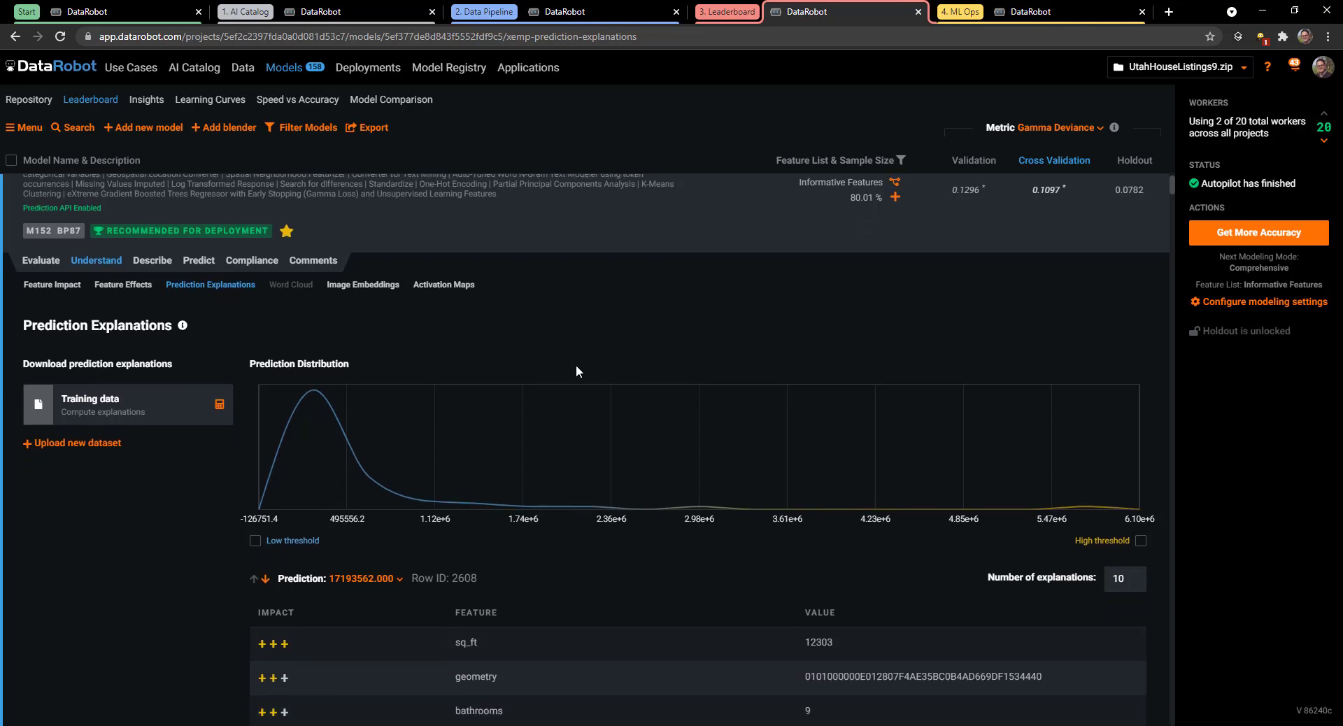
scroll(577, 371, "down", 2)
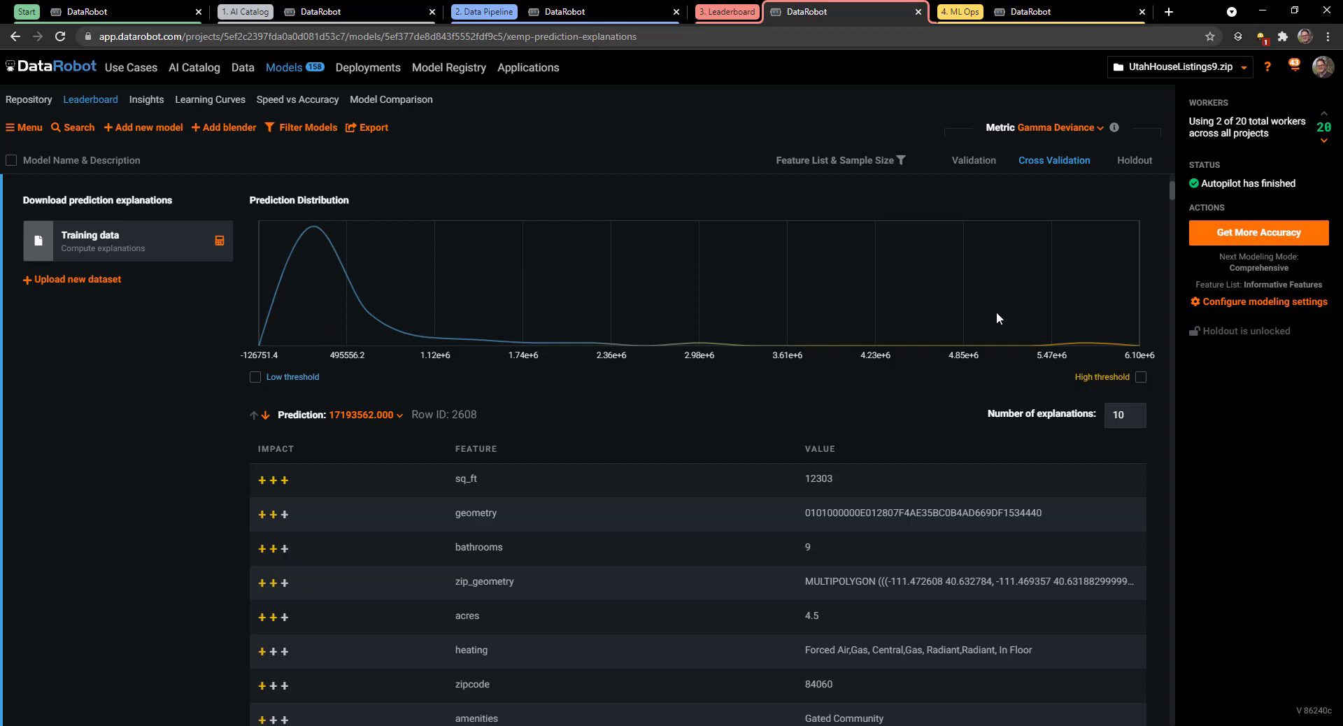
left_click(398, 416)
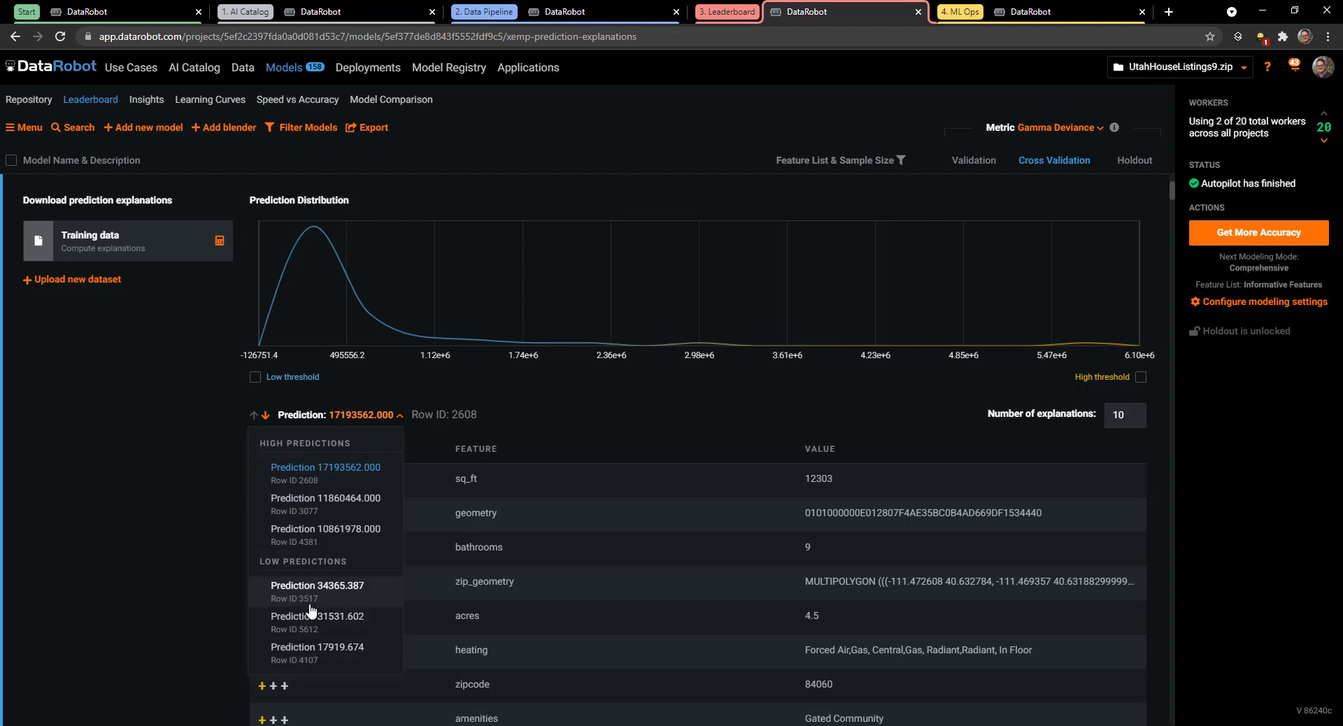
left_click(320, 479)
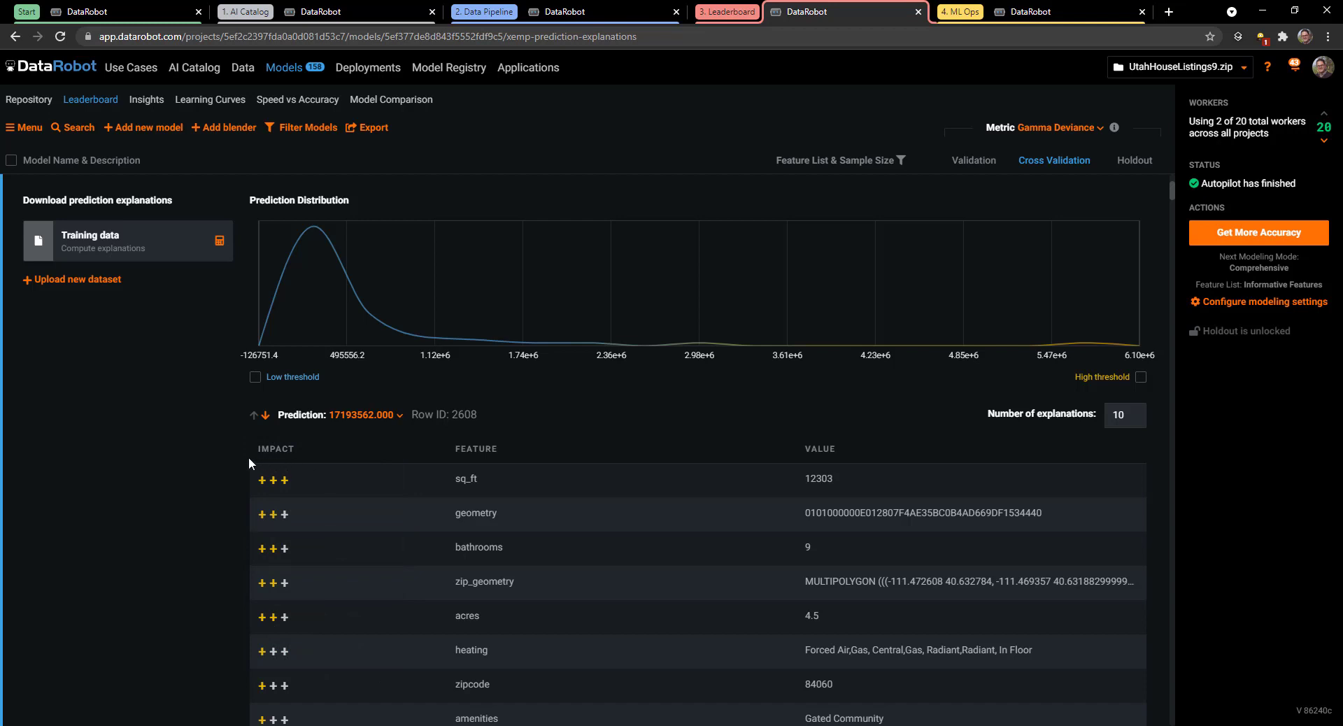
scroll(245, 458, "down", 1)
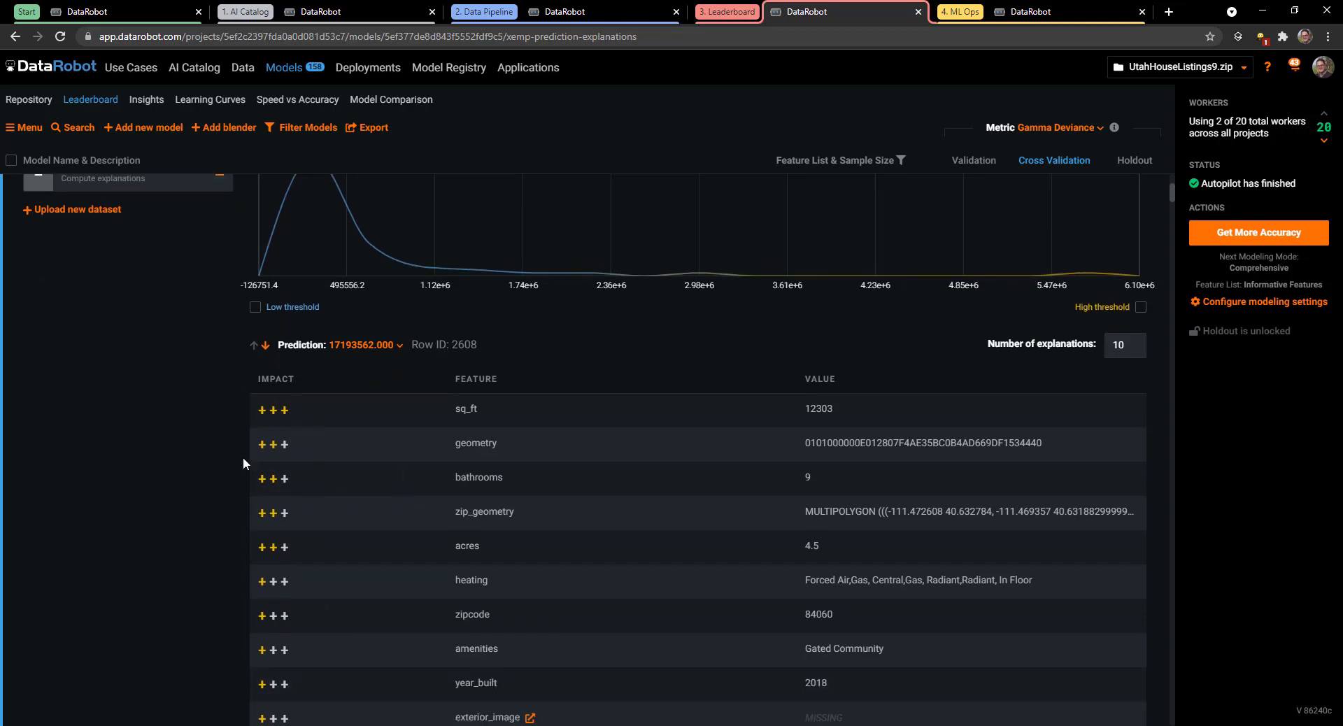
scroll(244, 463, "down", 1)
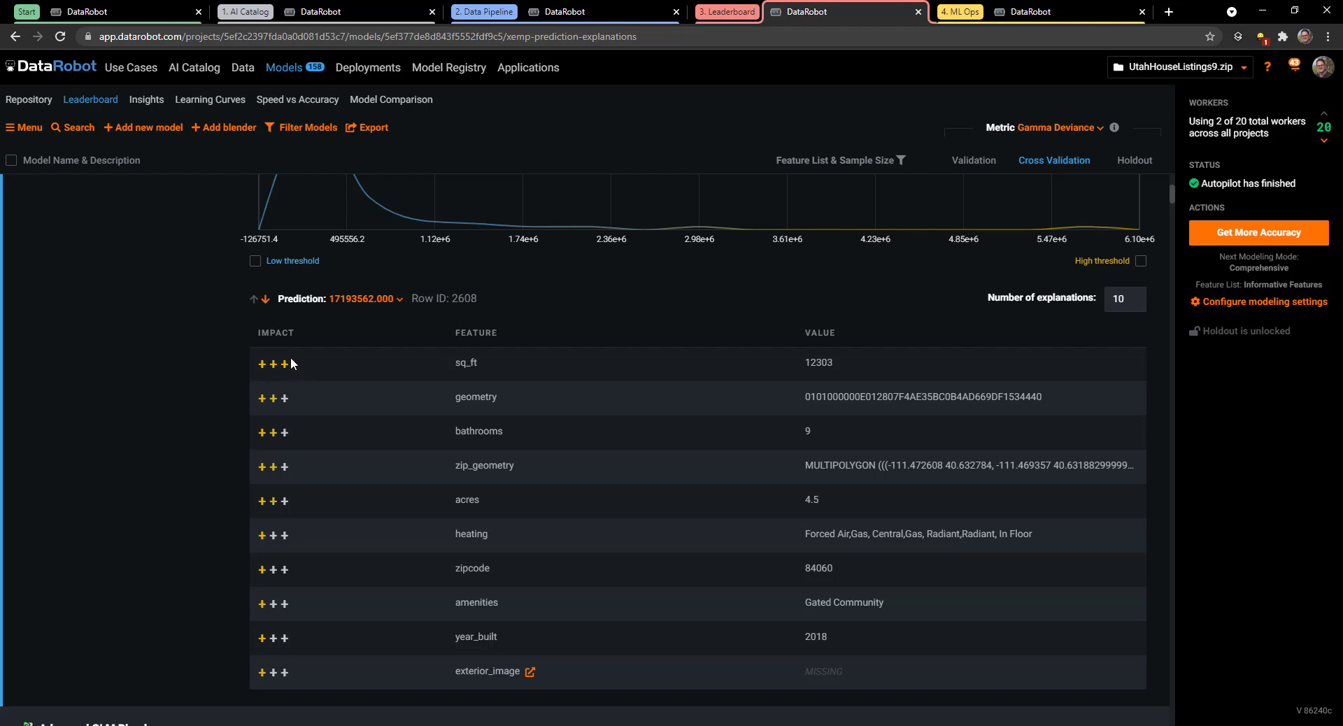
- Show the explanations for high prediction row ID 4381 and inspect the activation map of its kitchen_image
left_click(343, 298)
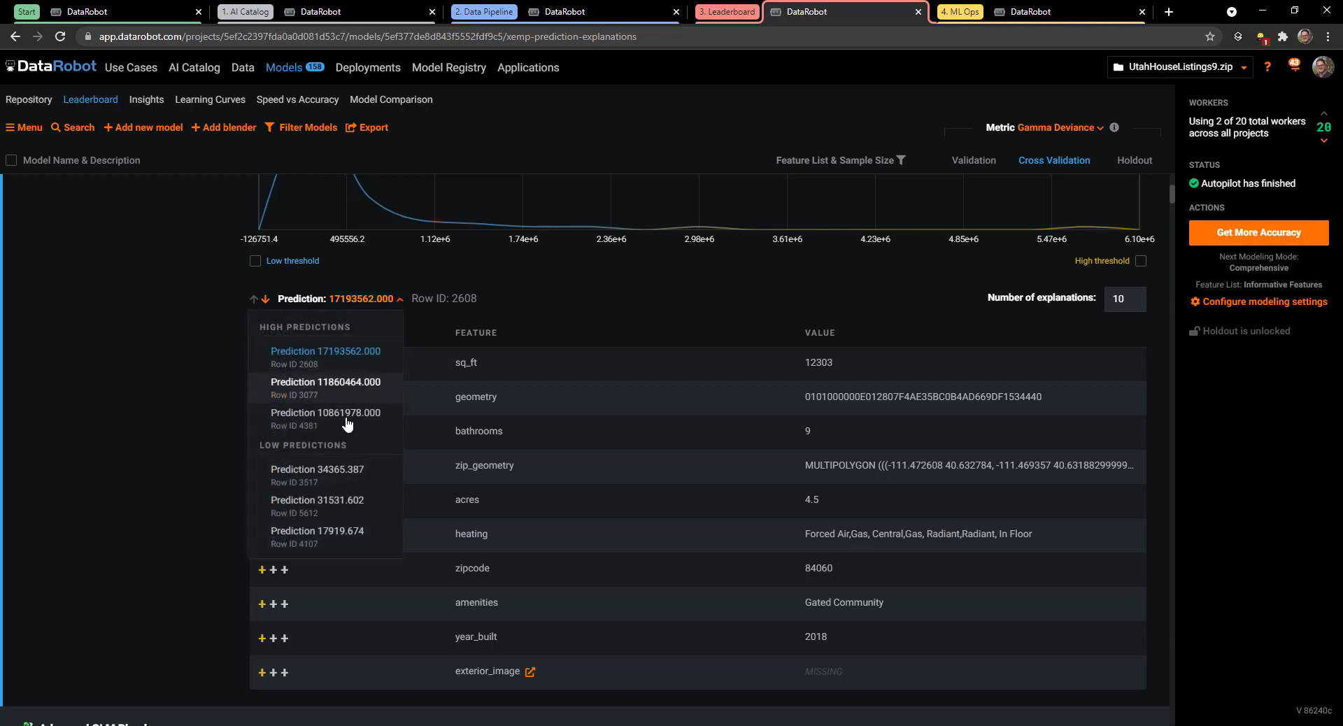
left_click(345, 417)
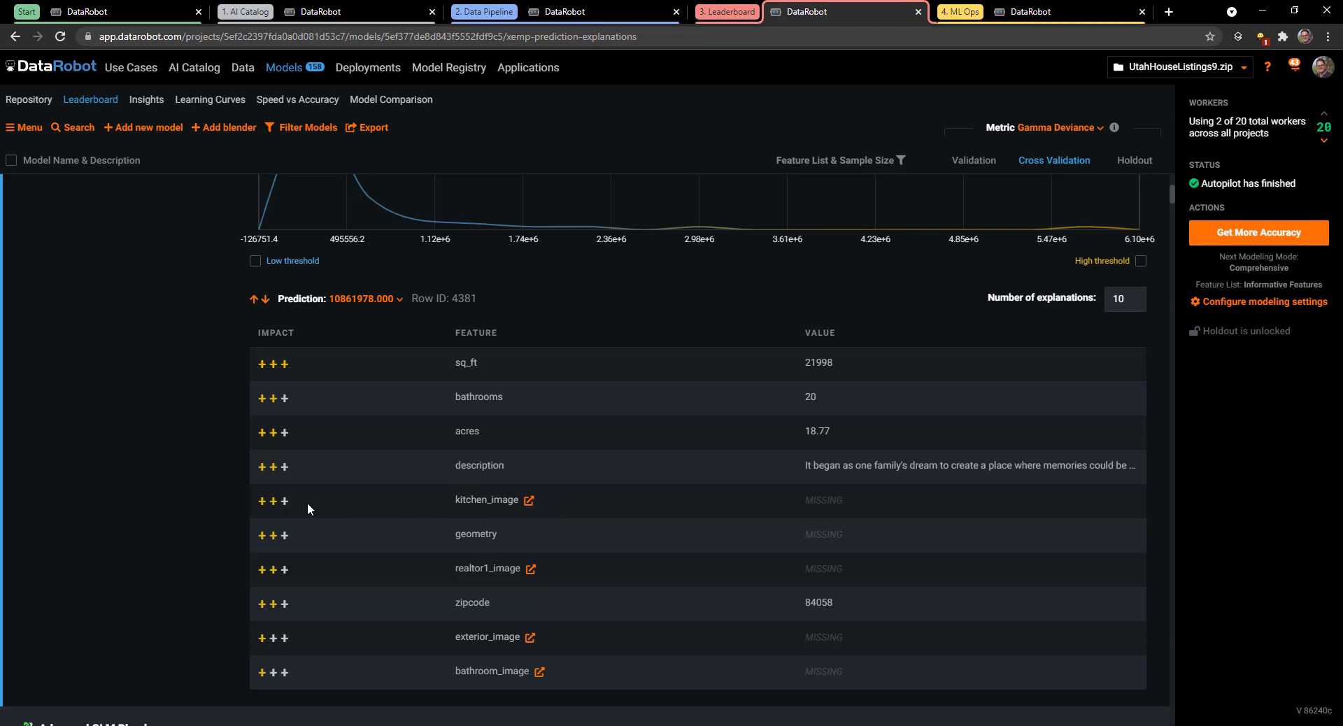
left_click(529, 500)
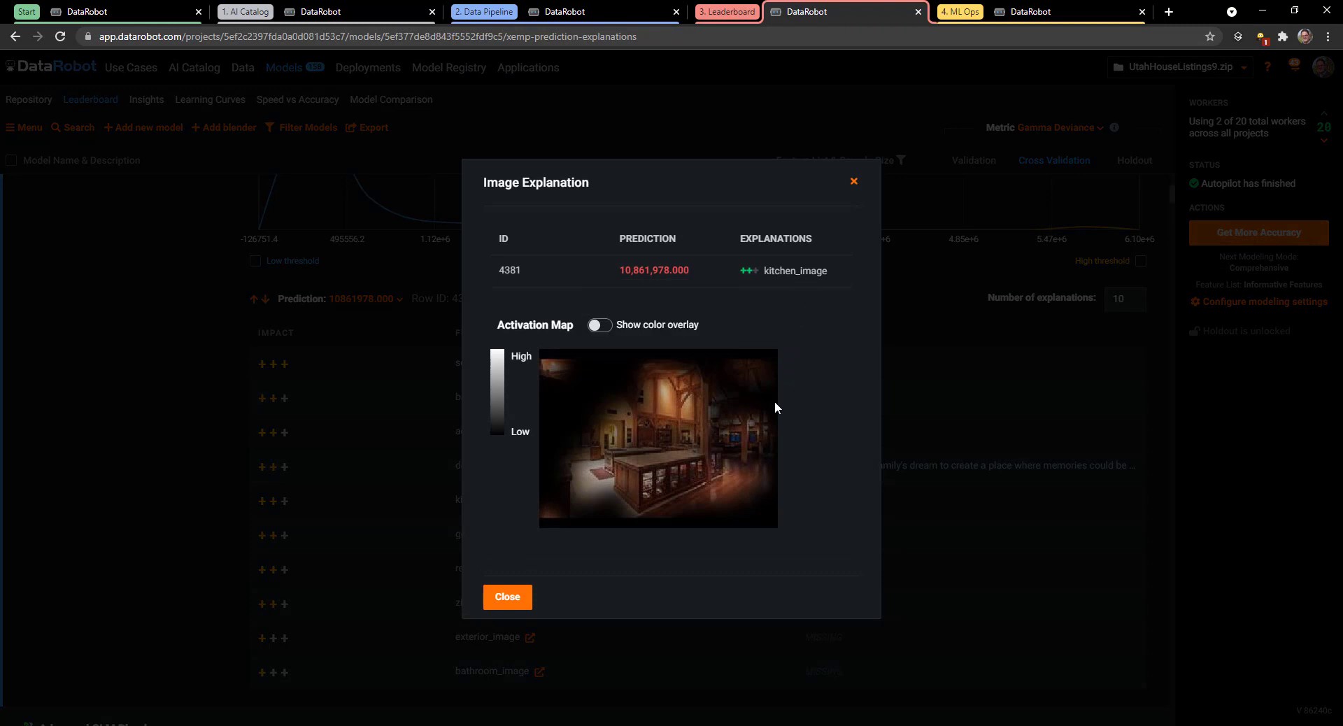
mouse_move(691, 374)
left_click(854, 183)
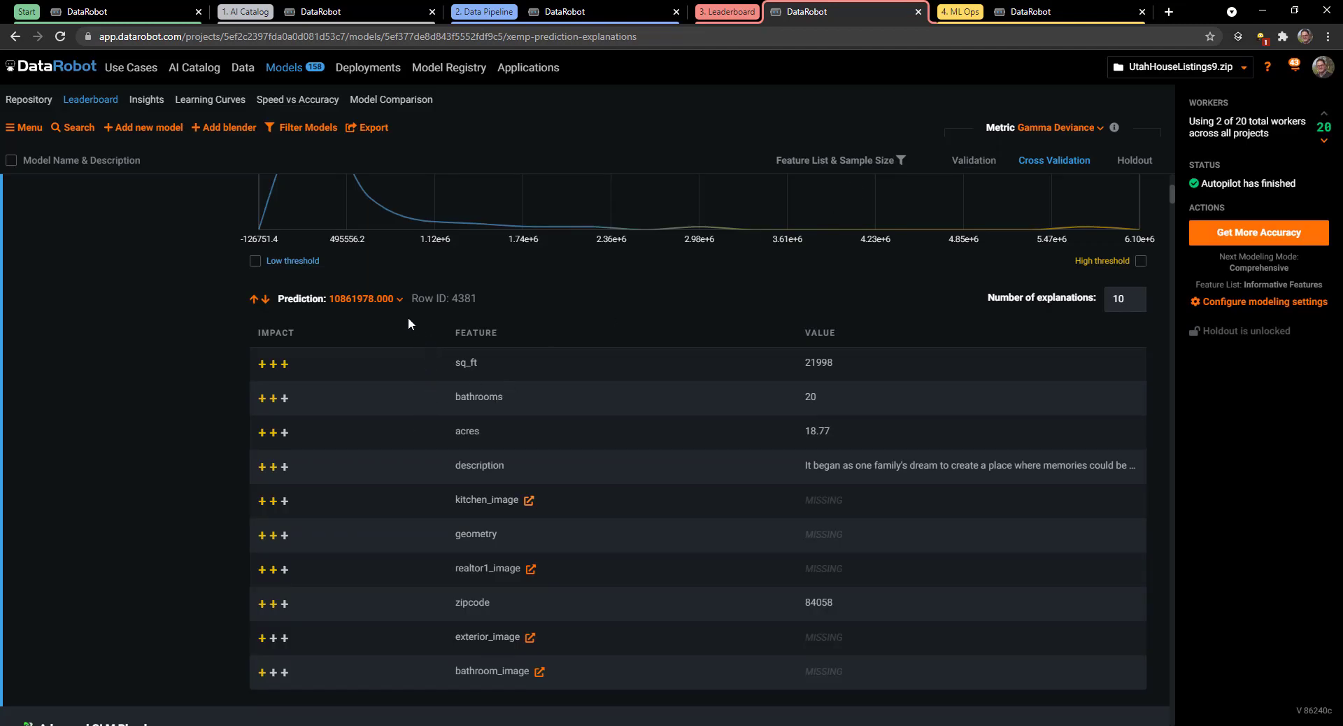
- Show the explanations for the low prediction with row ID 4107 and review its feature impacts
left_click(400, 301)
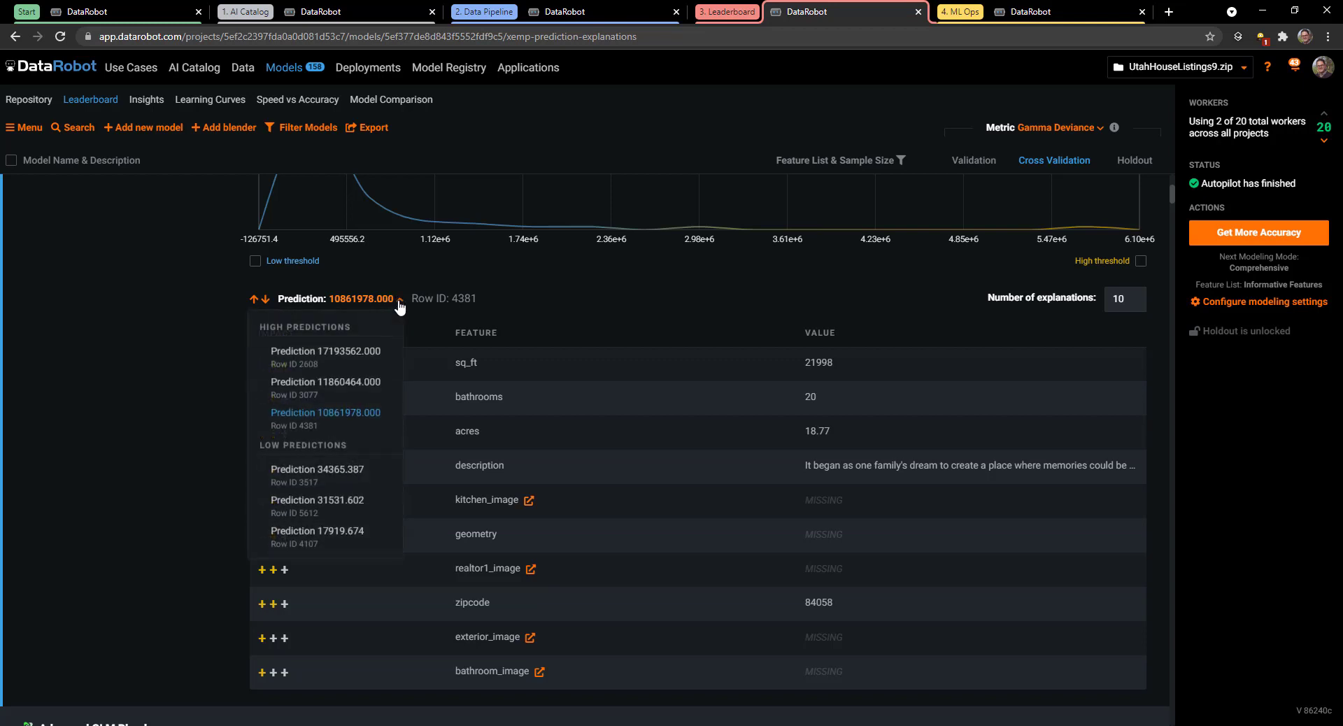
left_click(342, 533)
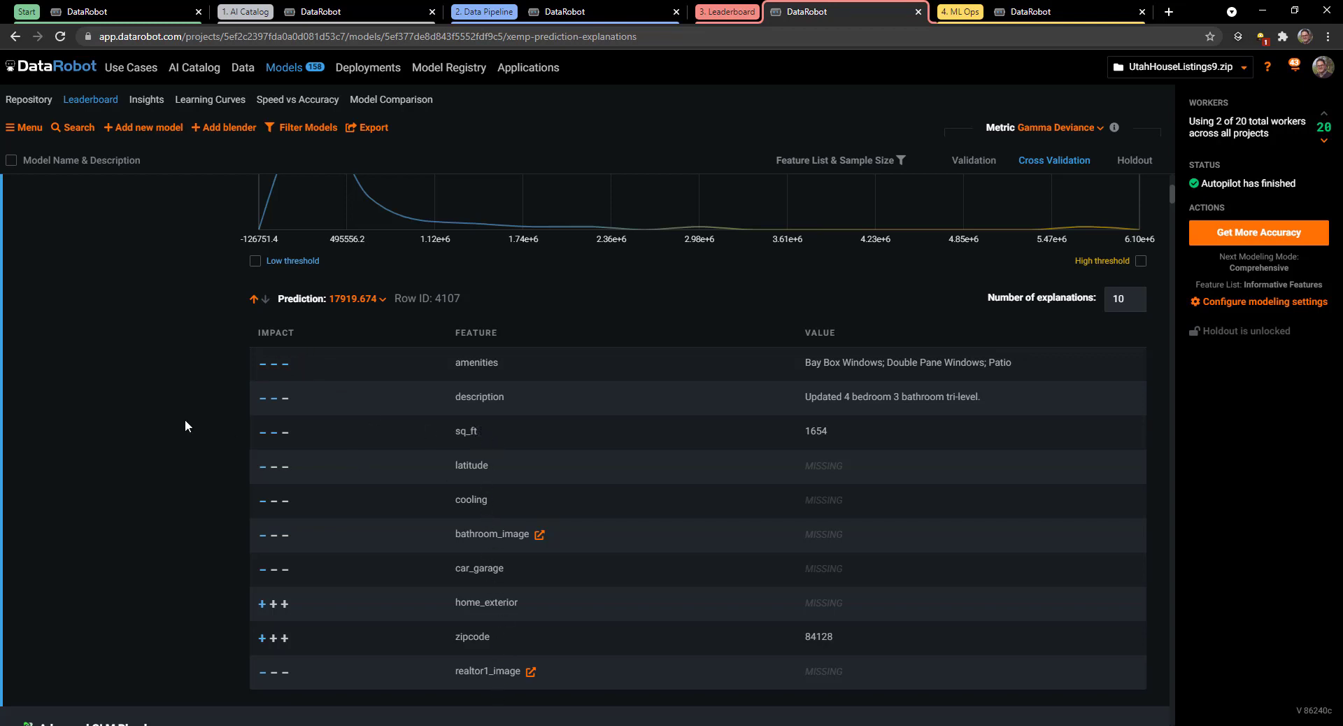
scroll(185, 420, "up", 4)
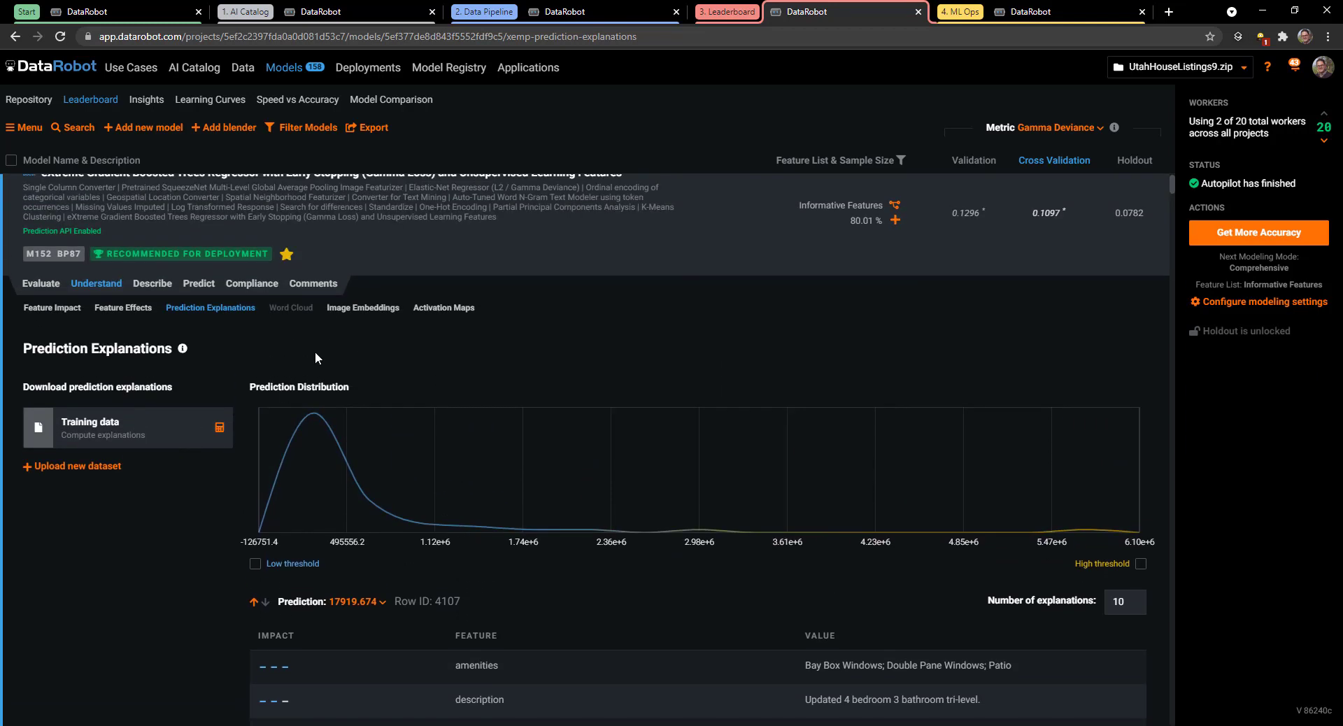
scroll(316, 349, "up", 1)
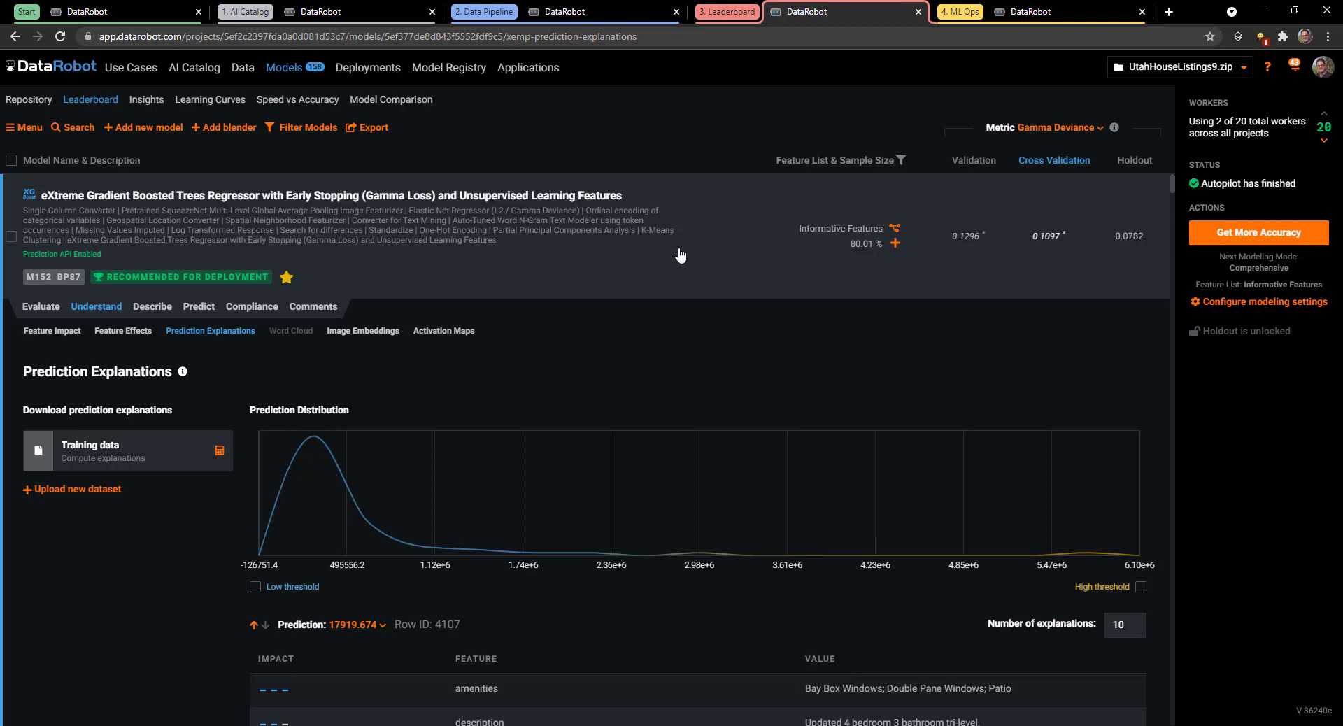
- Open the model's Image Embeddings and show the clusters for the kitchen_image column
left_click(376, 333)
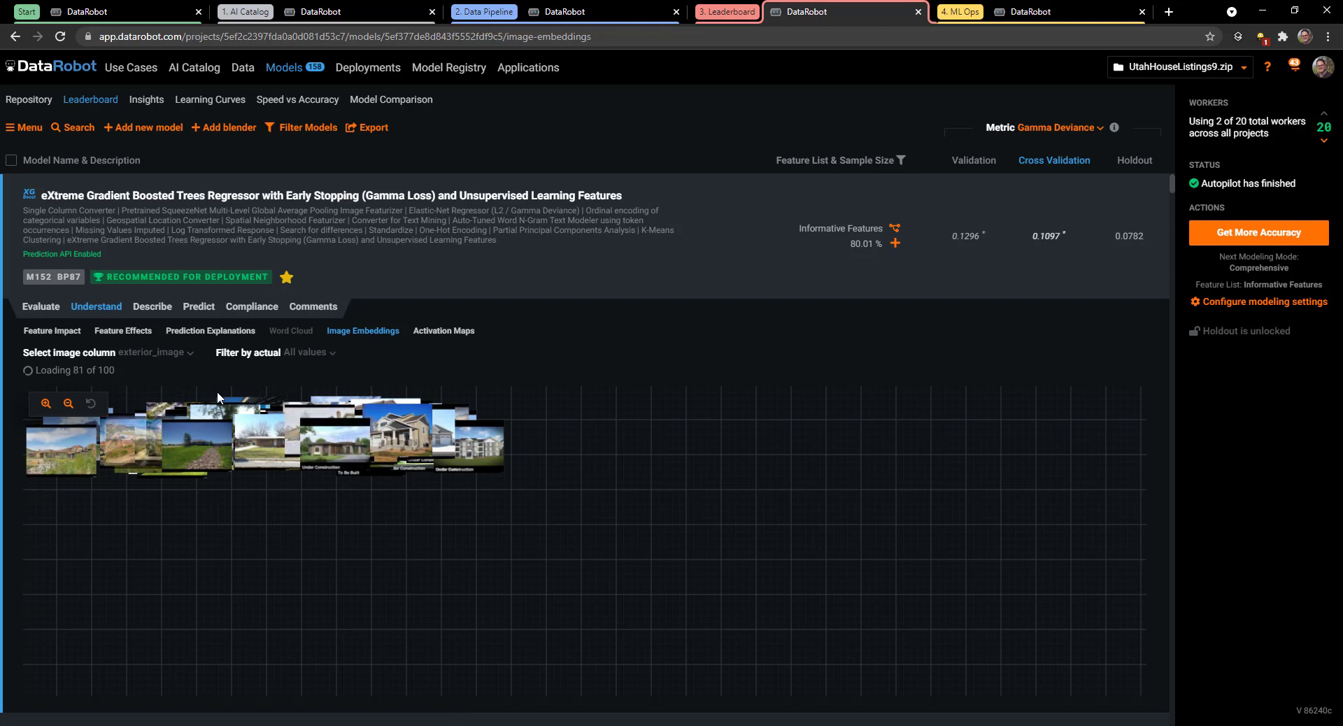
left_click(182, 356)
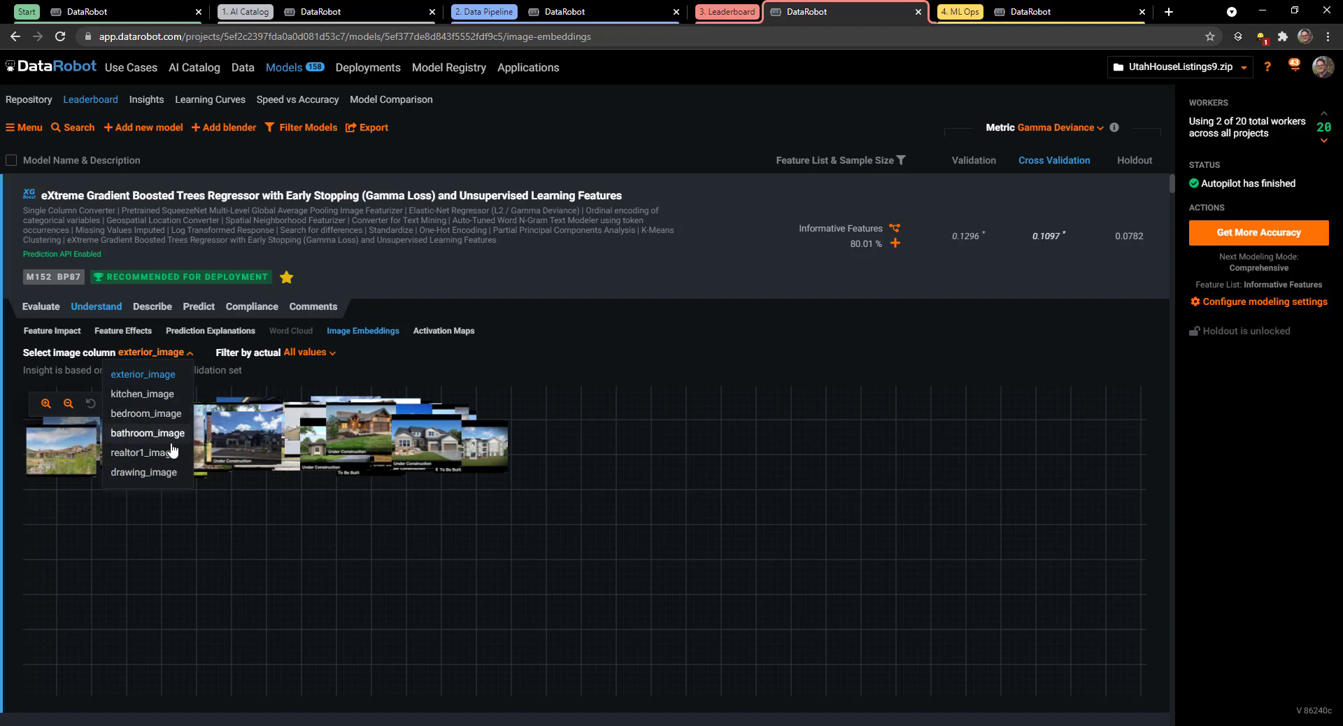
left_click(150, 394)
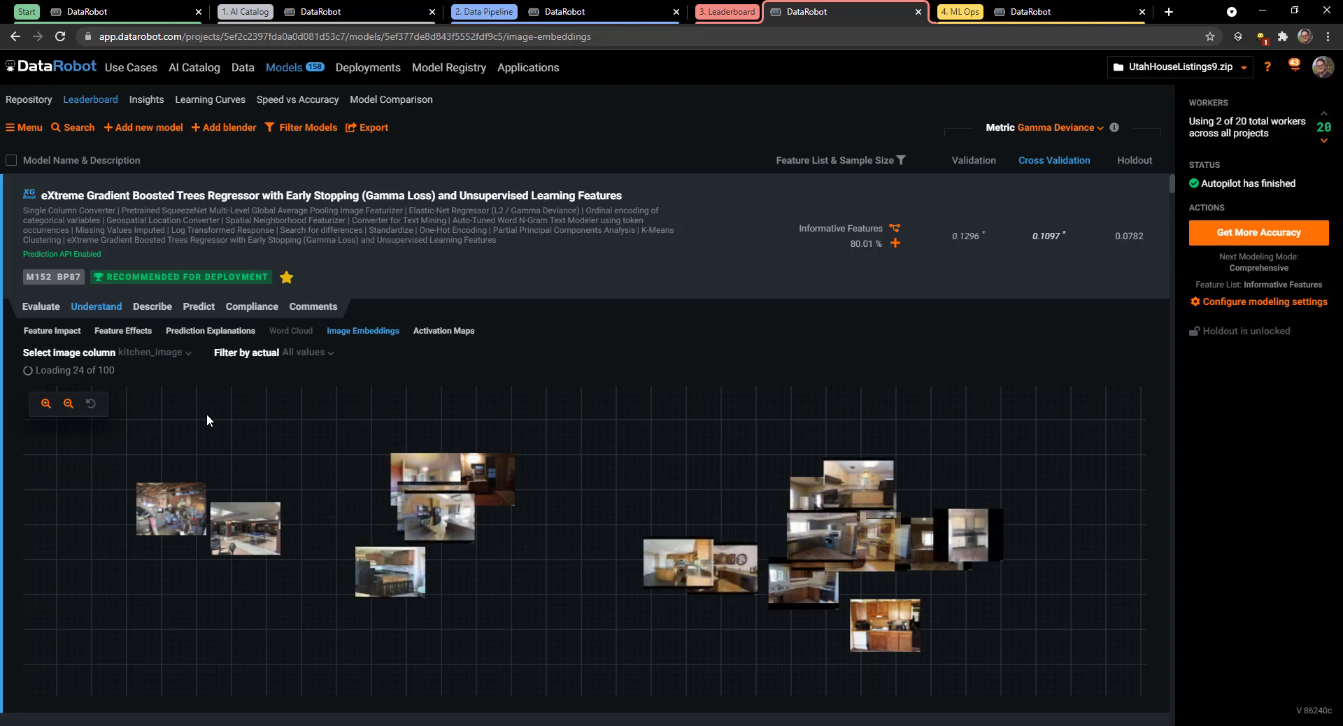
scroll(221, 427, "down", 1)
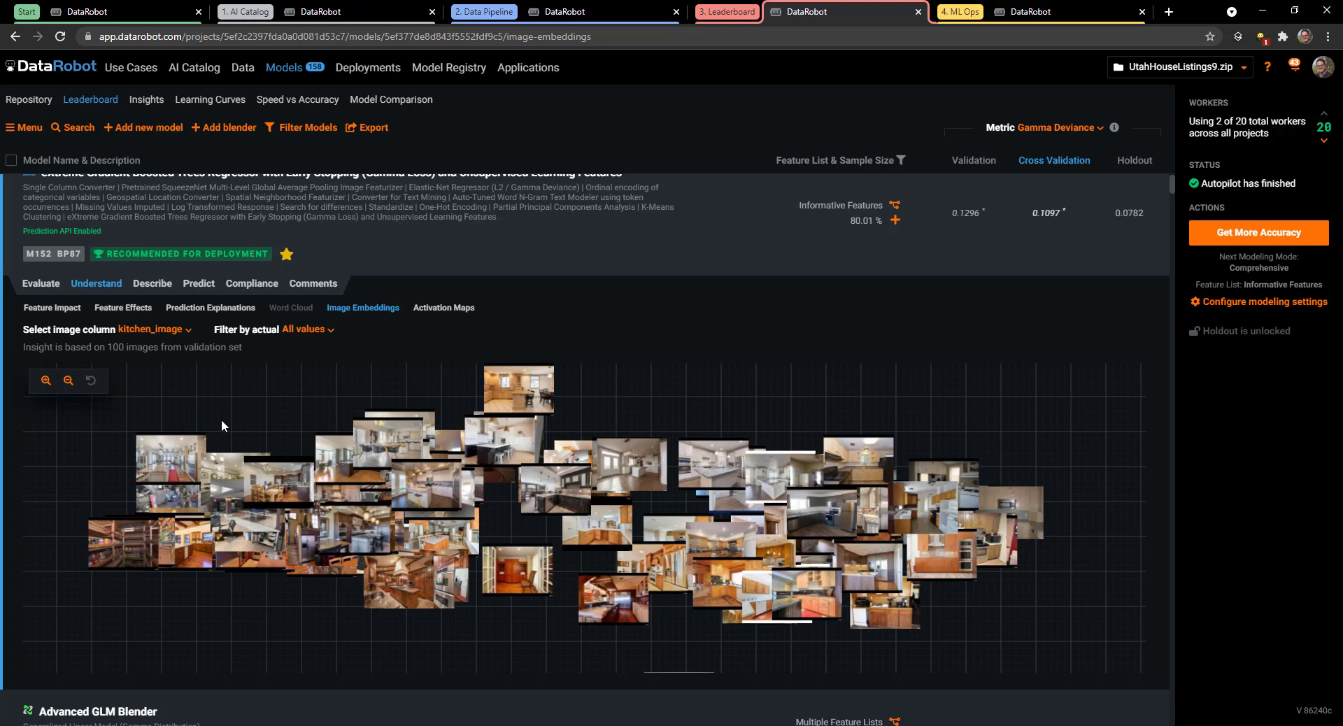
- Examine the kitchen image clusters up close, checking the actual prices of wood-toned kitchens and of the white modern ones
left_click(46, 381)
left_click(45, 382)
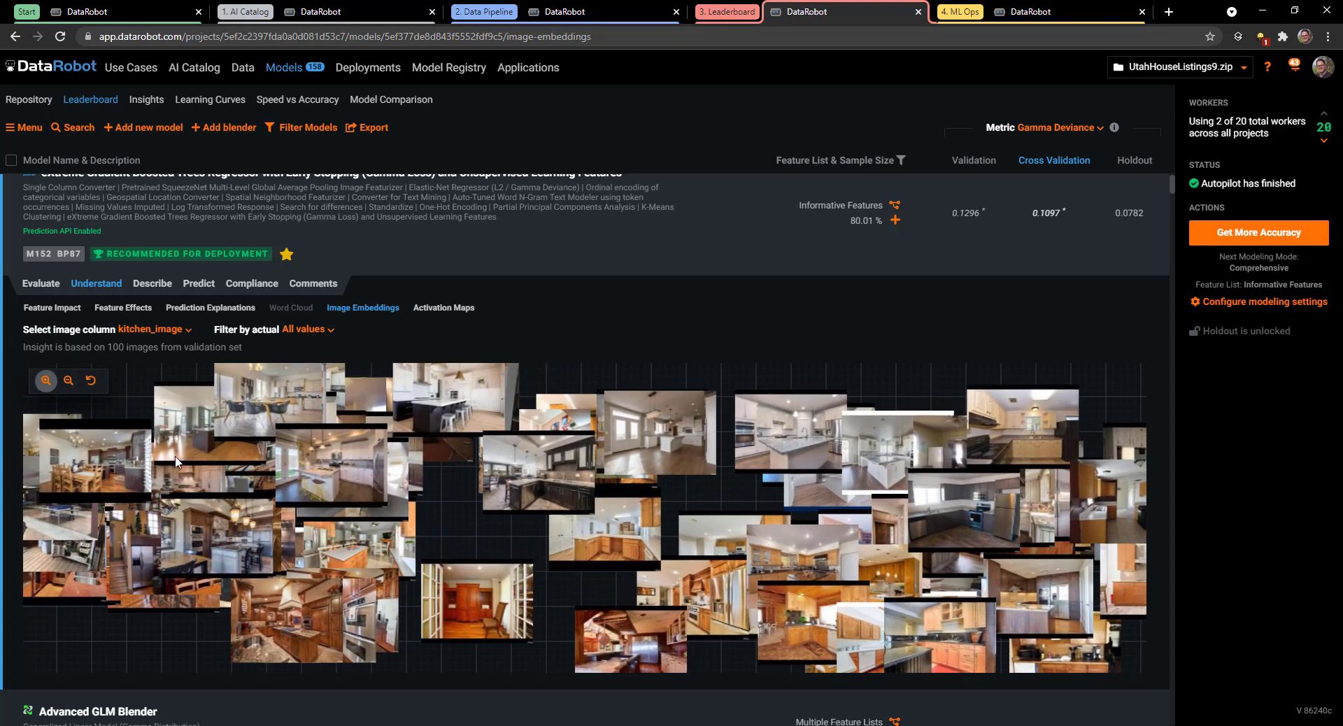
left_click_drag(465, 524, 593, 430)
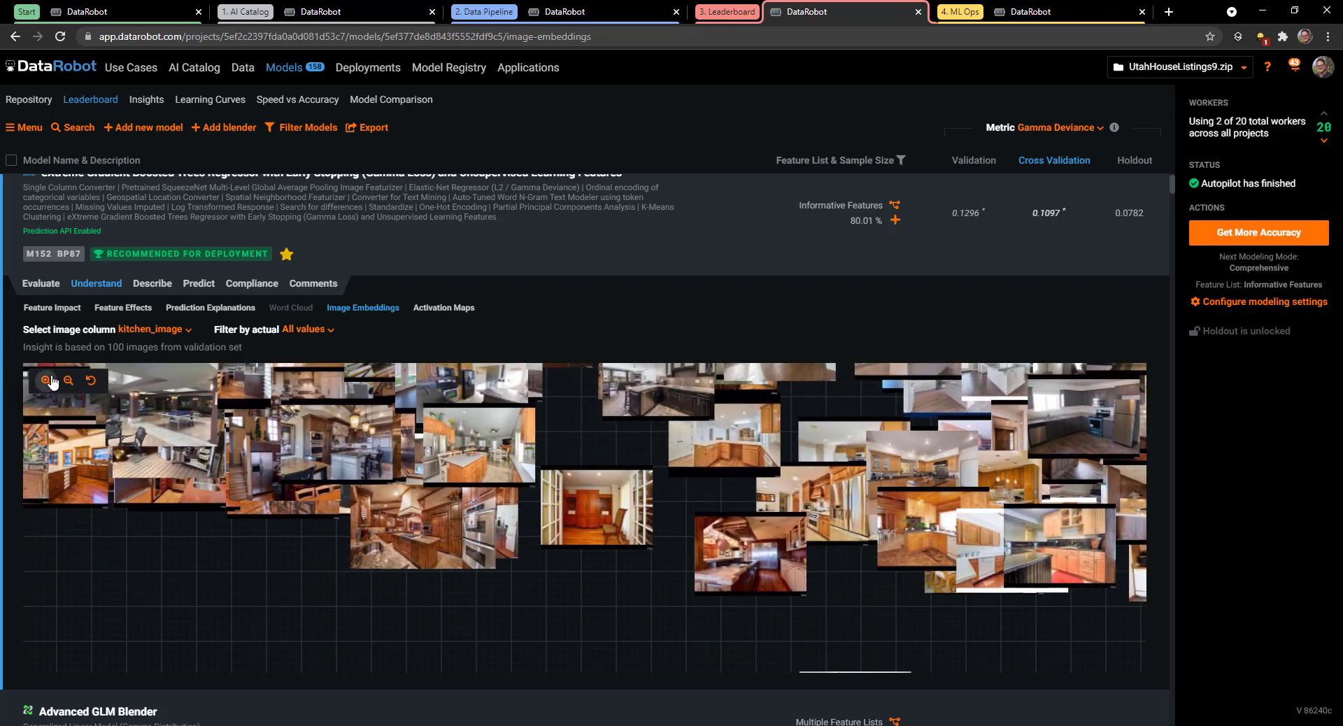
left_click(46, 381)
left_click(46, 382)
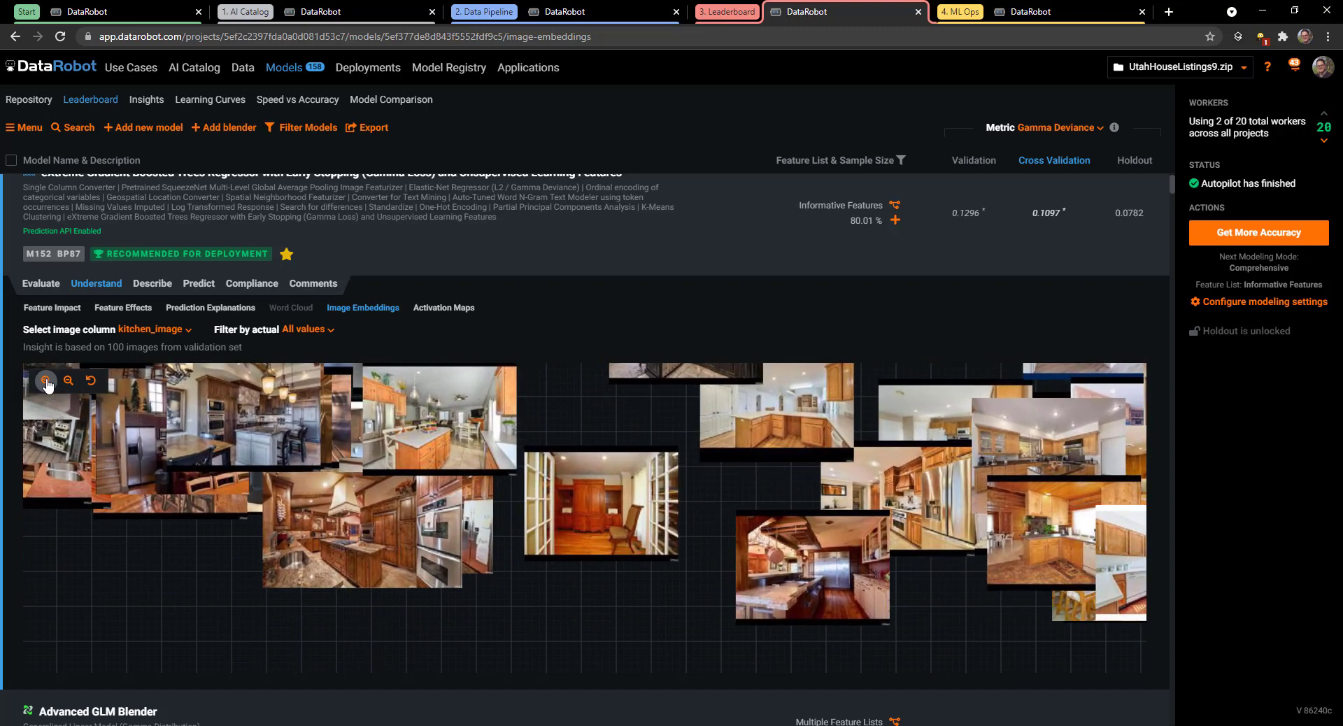
left_click(46, 383)
left_click_drag(164, 602, 350, 657)
mouse_move(549, 609)
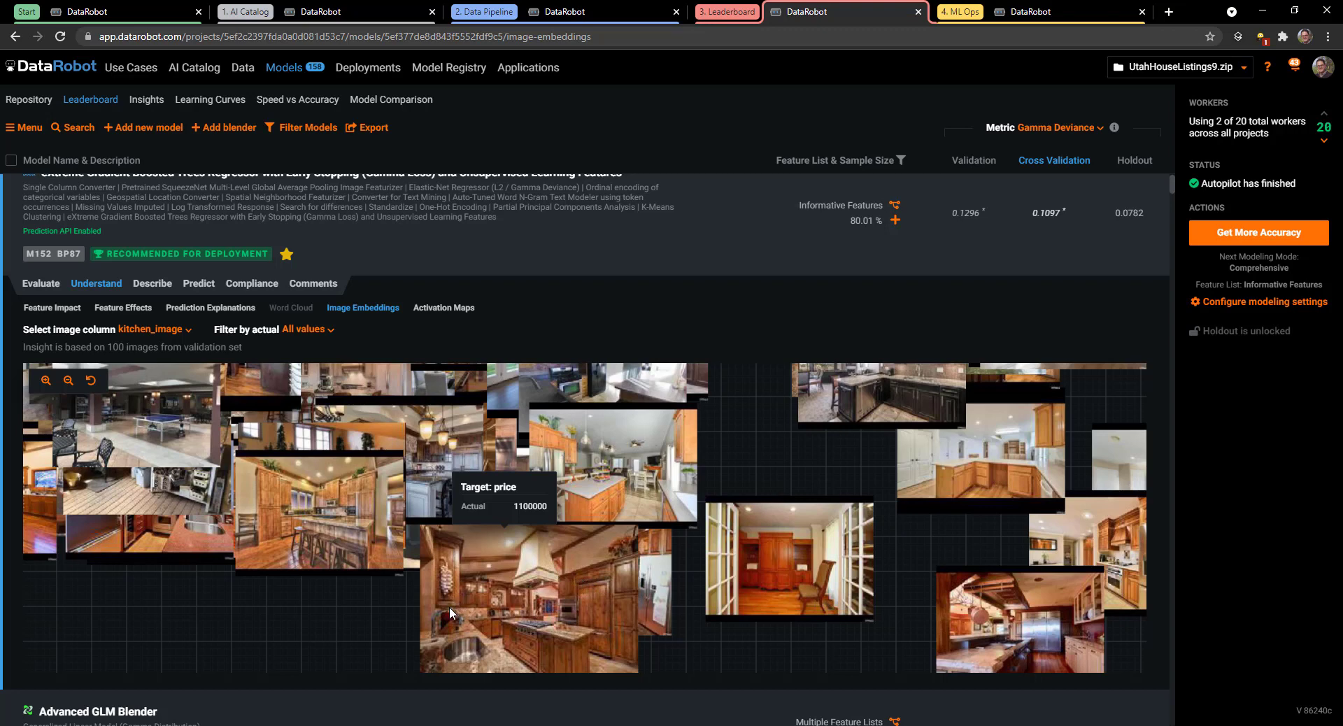
mouse_move(331, 481)
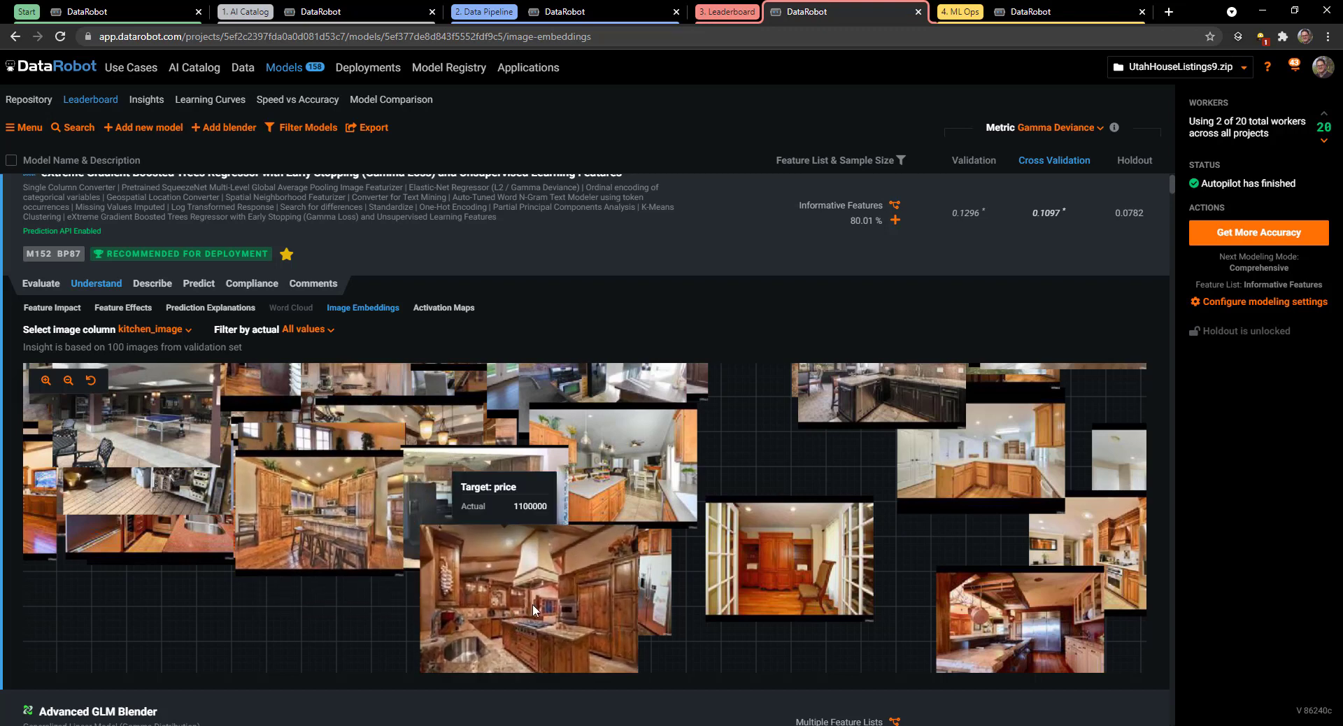
mouse_move(679, 565)
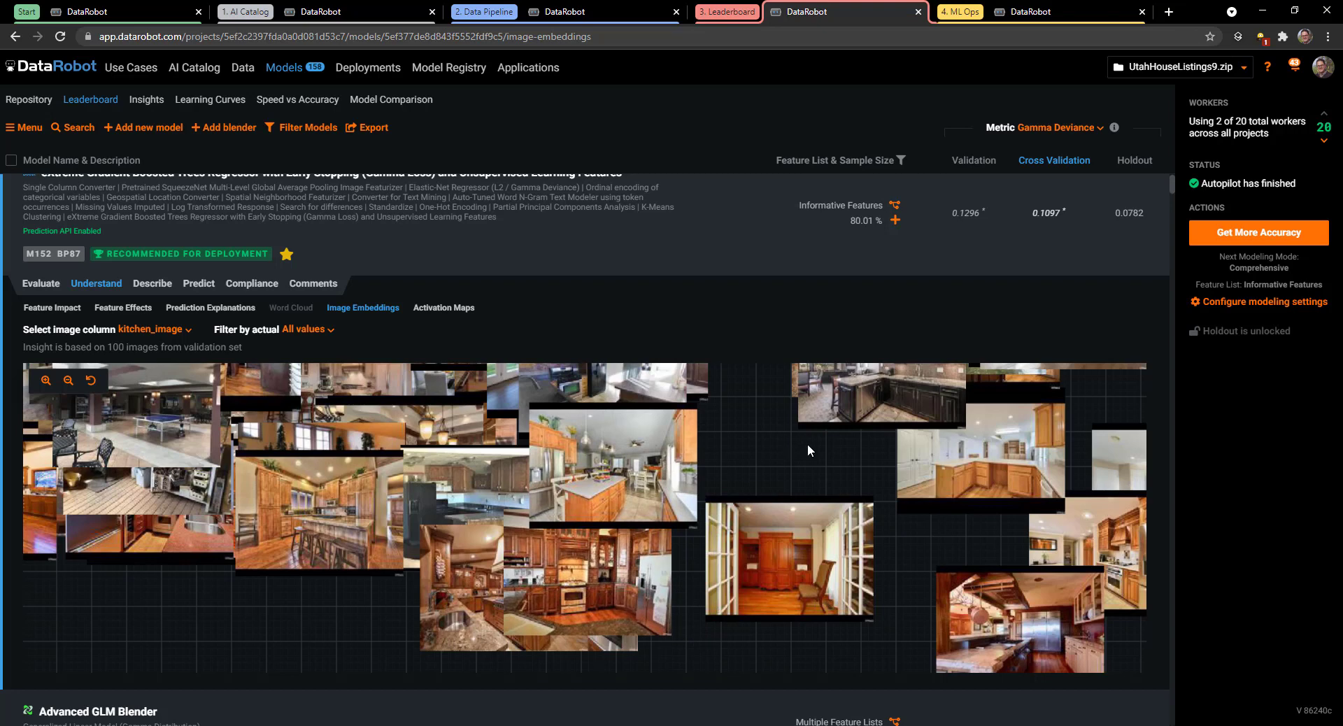
left_click_drag(807, 443, 232, 578)
mouse_move(652, 440)
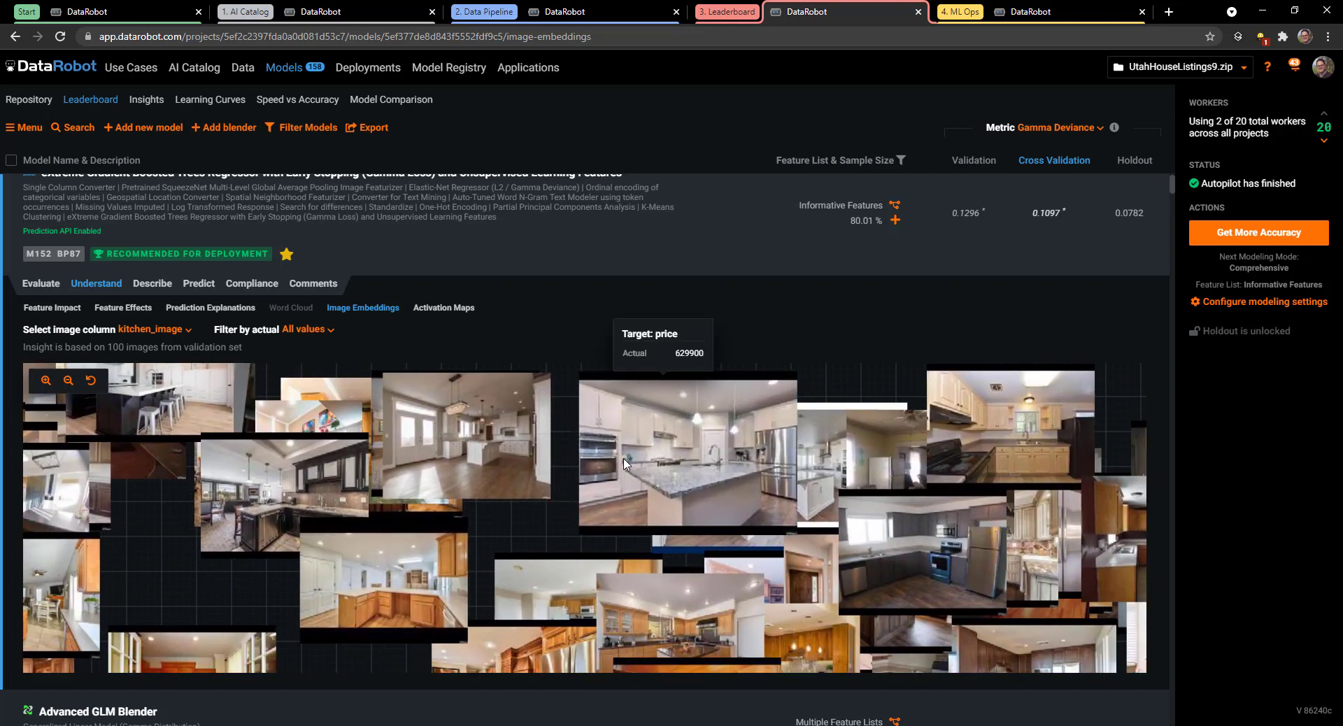
- Compare the actual prices of the neighbouring white island kitchens in the kitchen_image embeddings
mouse_move(855, 432)
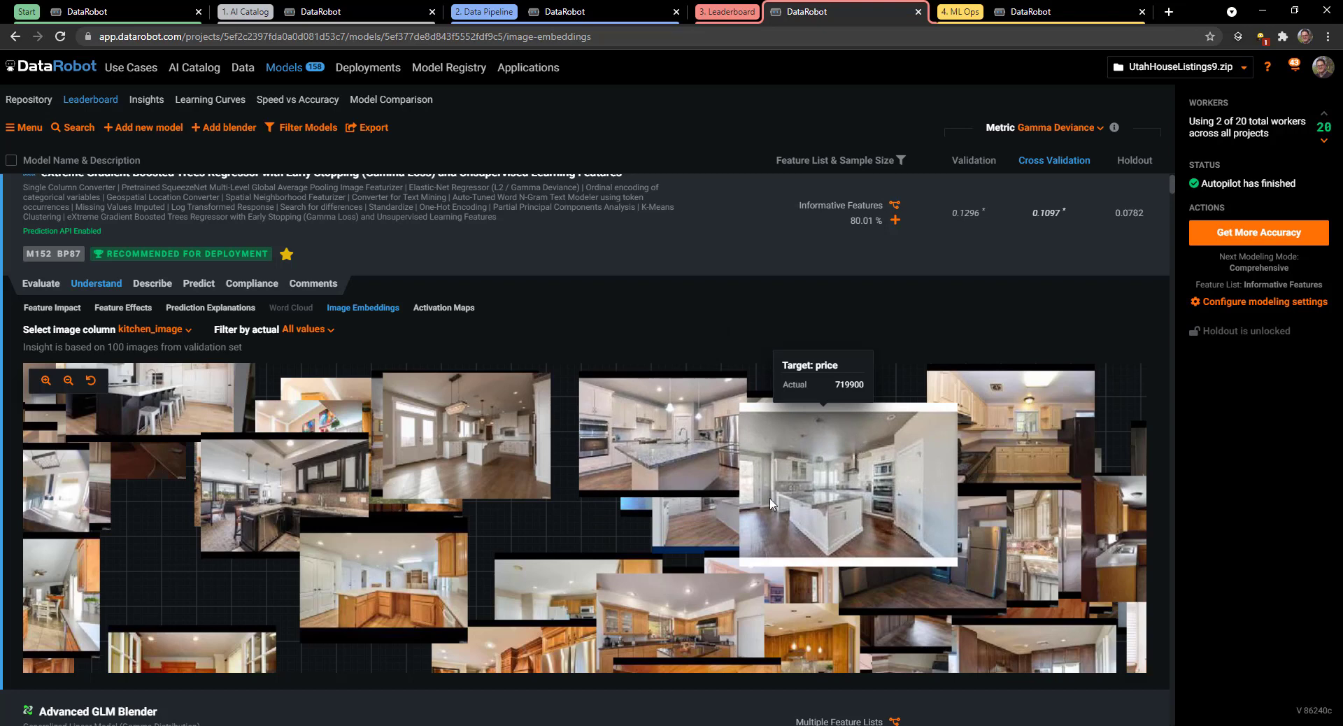
mouse_move(701, 532)
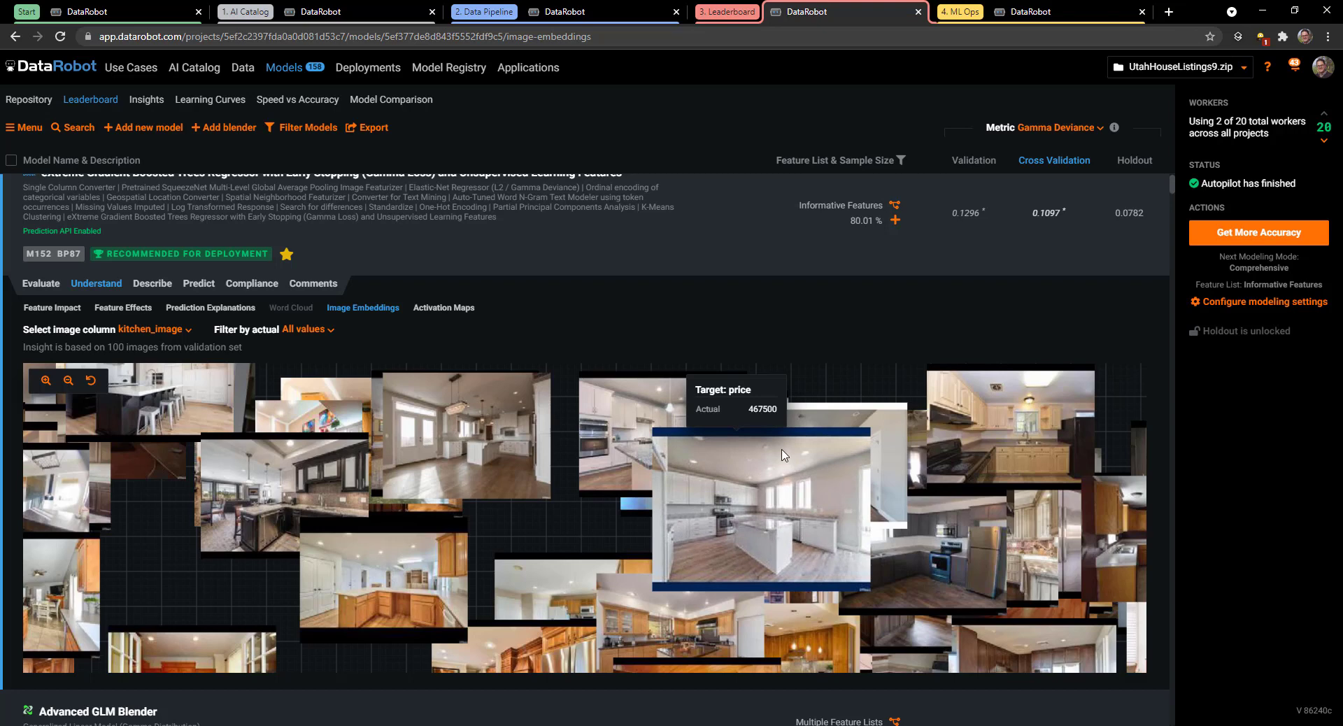
mouse_move(502, 427)
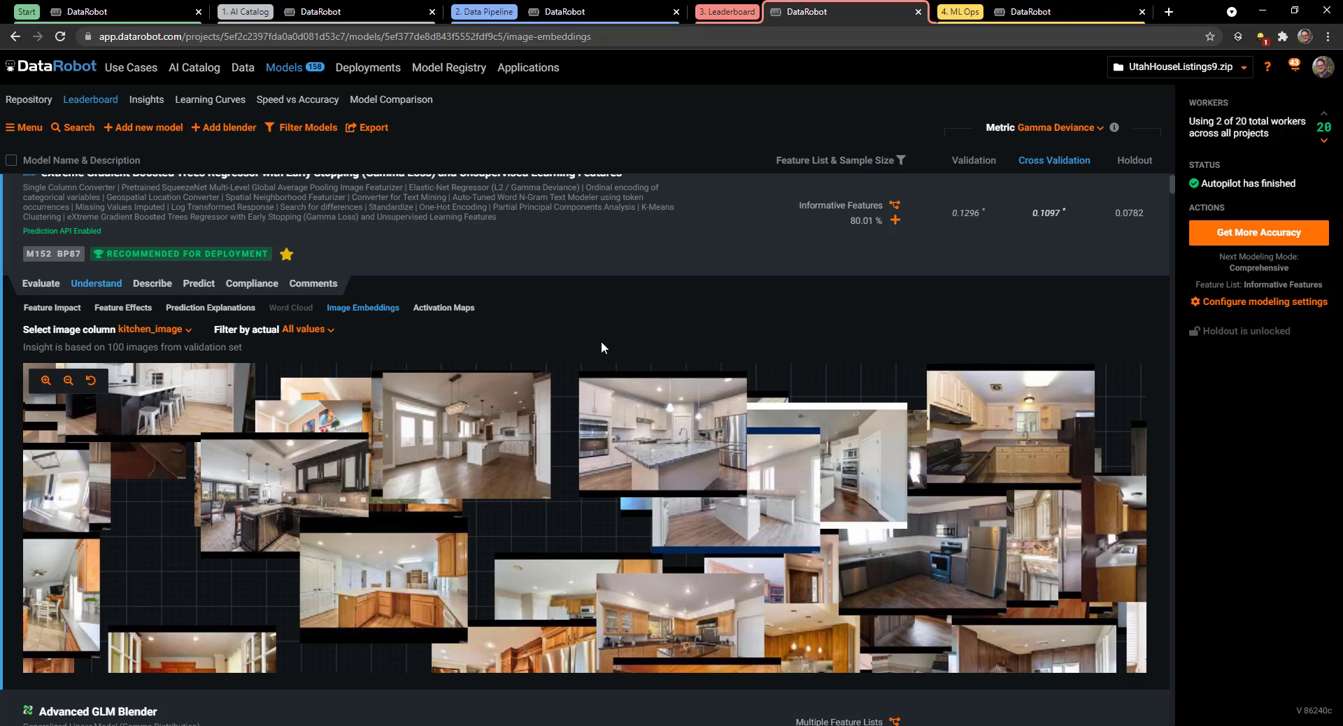
- Open the recommended model's prediction section and show its options for deploying the model
scroll(601, 347, "up", 1)
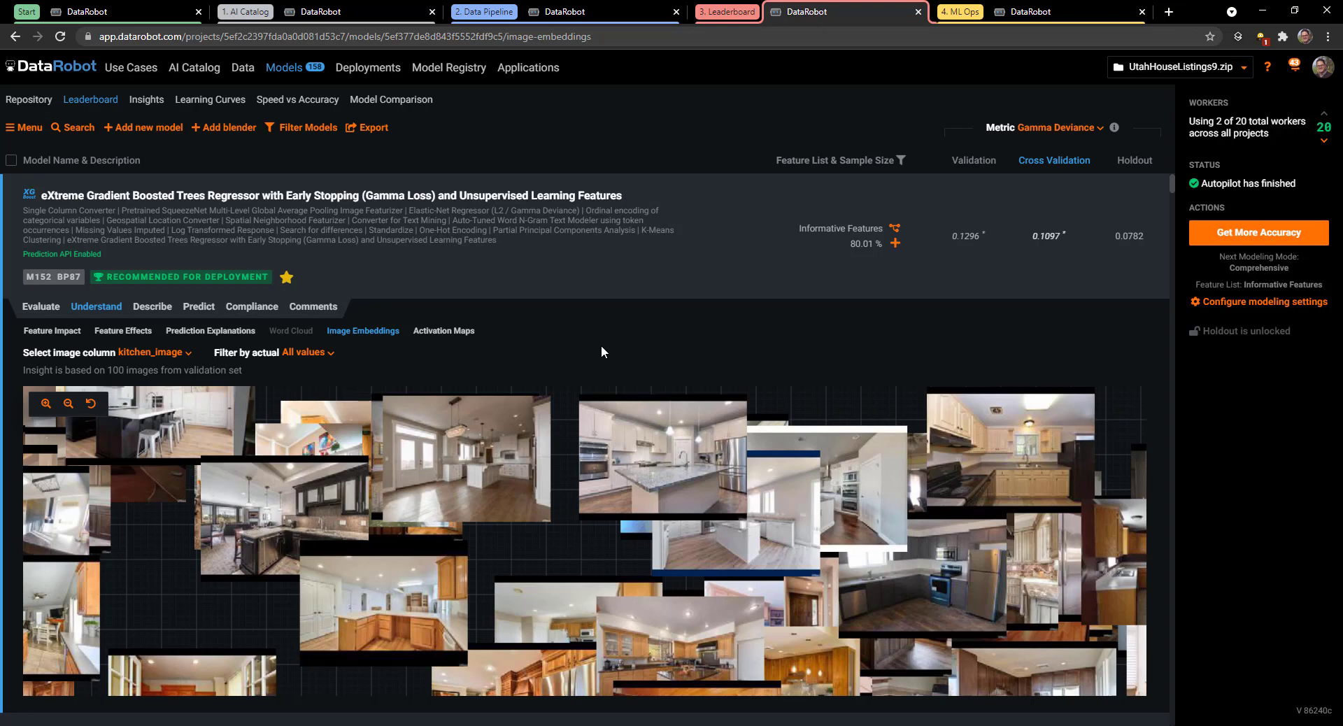
left_click(207, 311)
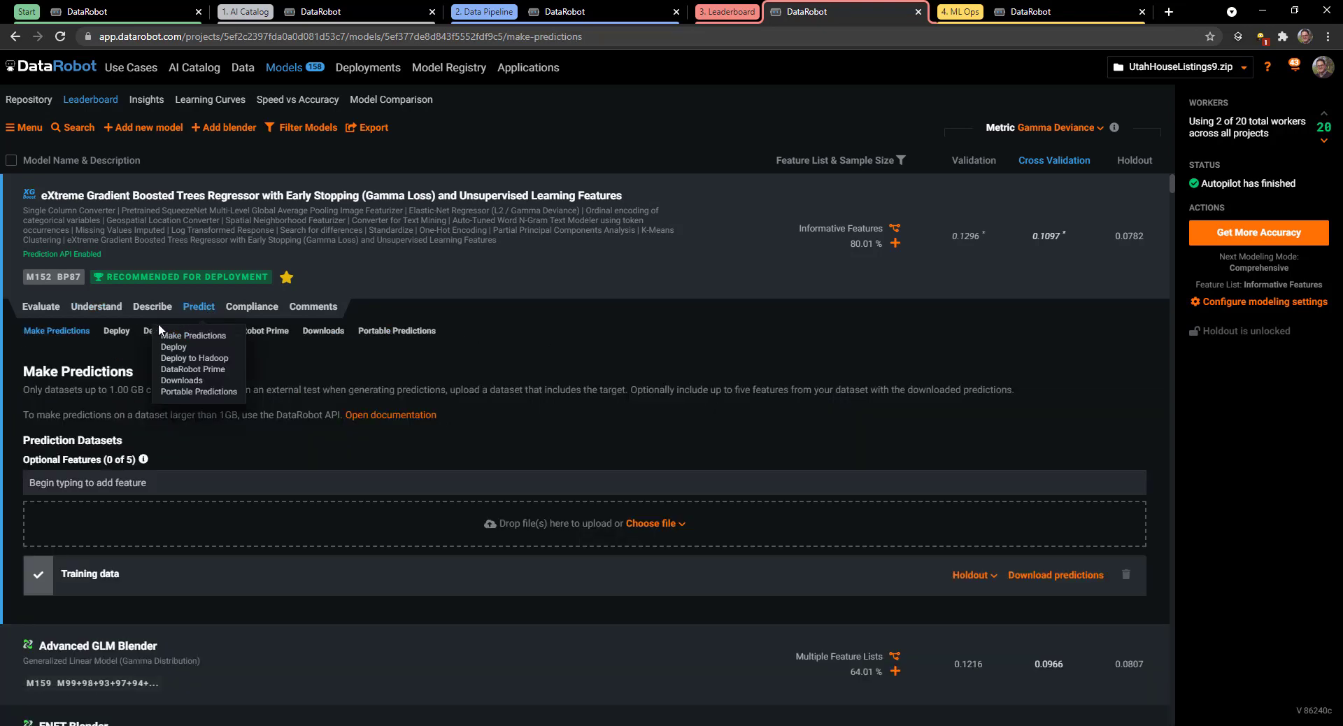
left_click(116, 332)
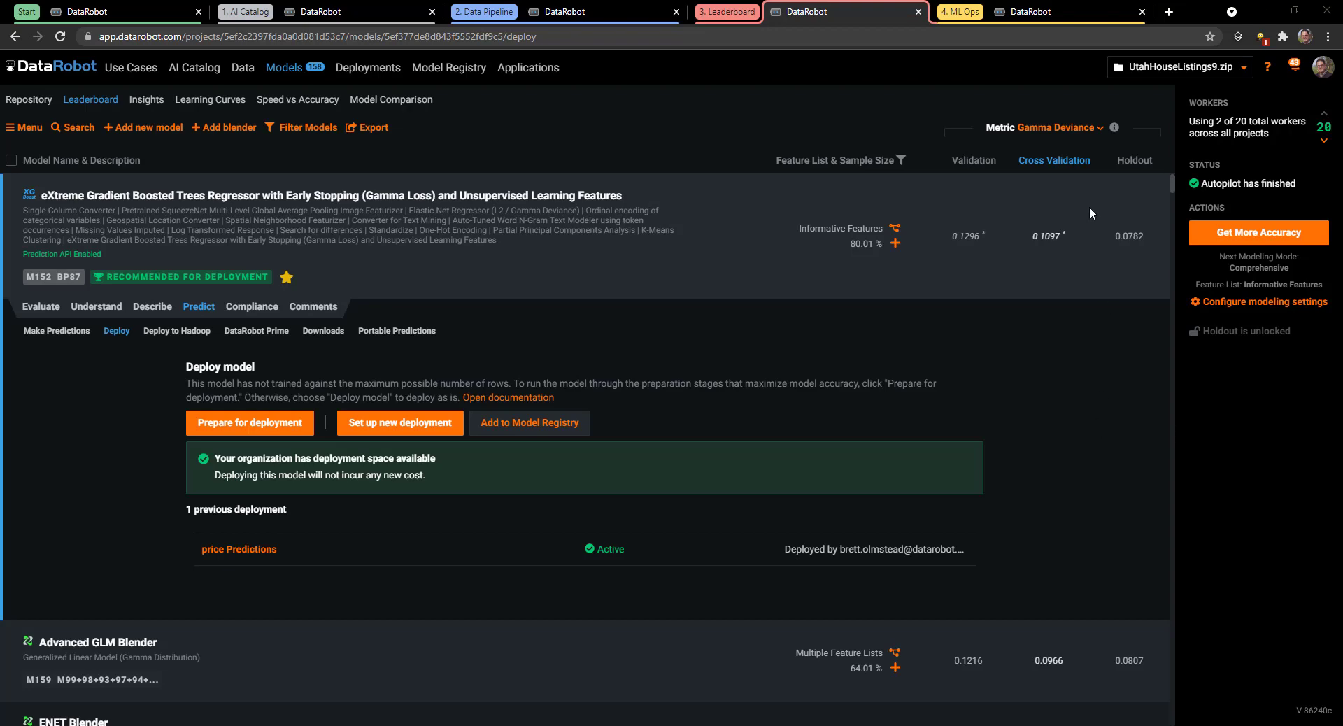
- Switch to the MLOps deployments dashboard and review the deployment statuses sorted by service health, followed by drift
left_click(1058, 16)
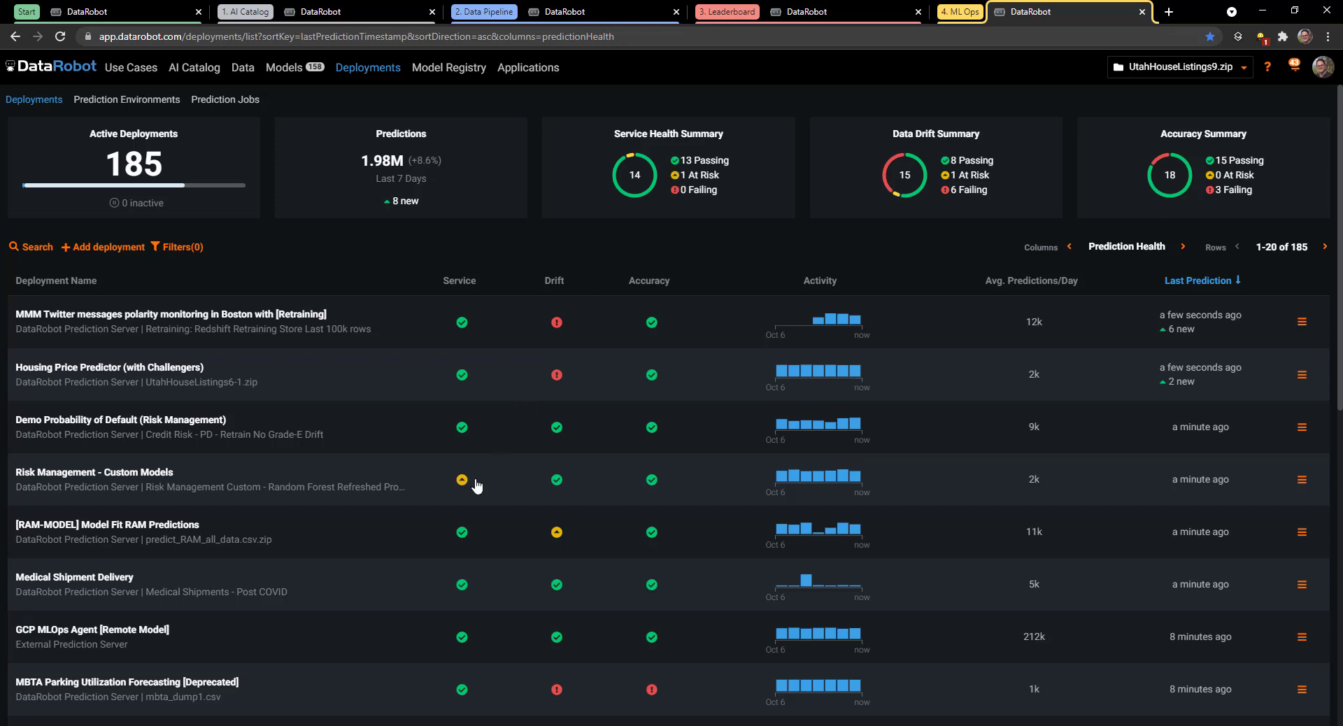
left_click(463, 281)
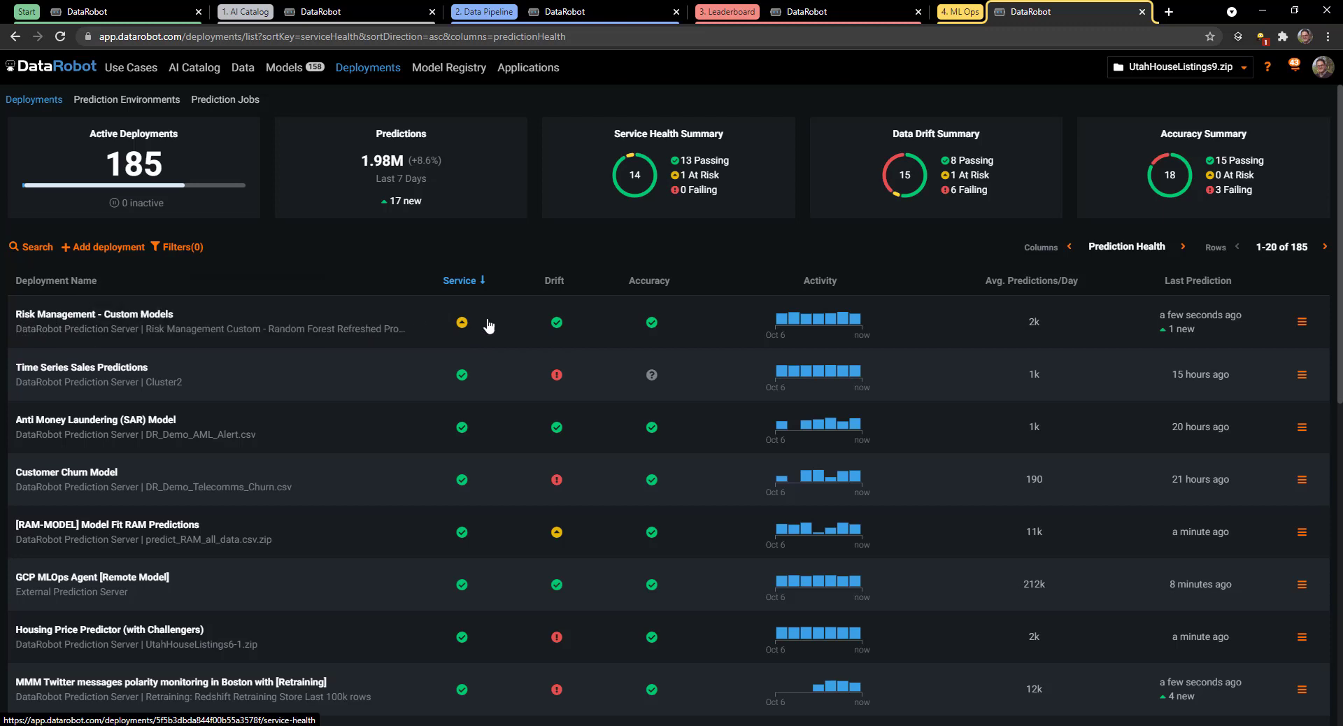
mouse_move(462, 331)
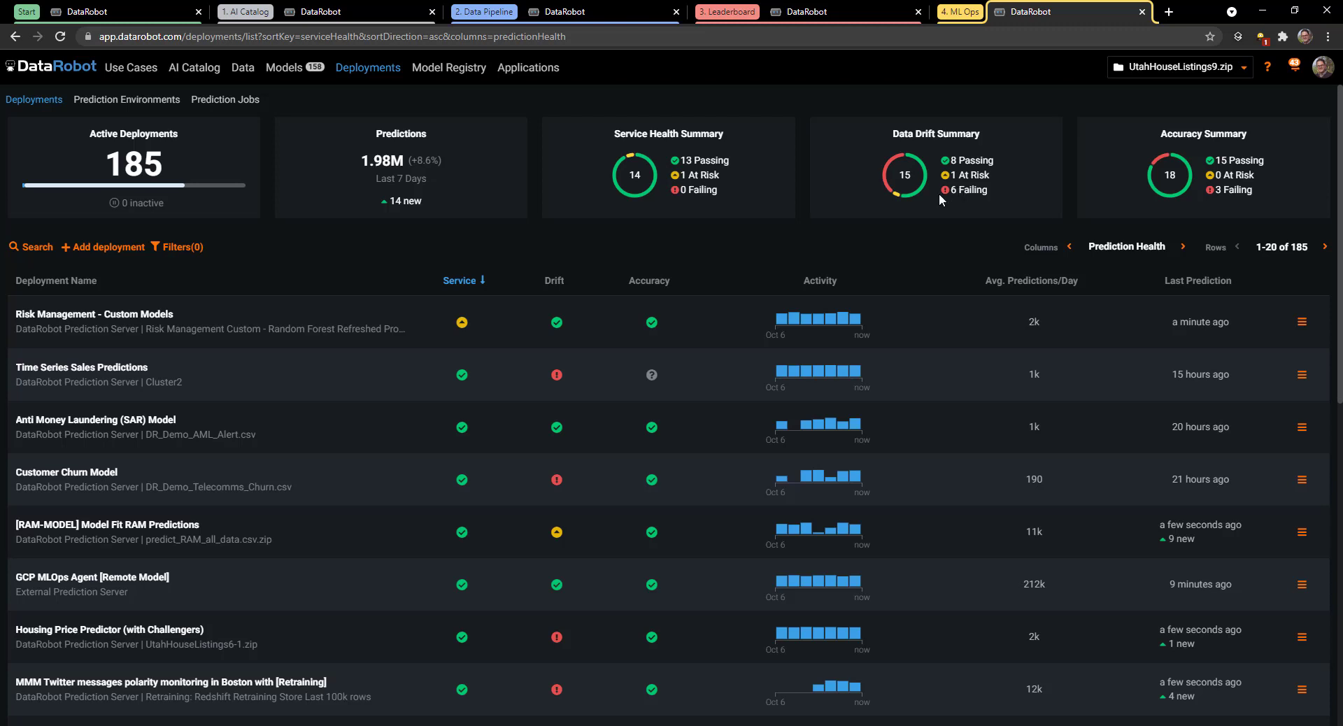
left_click(559, 281)
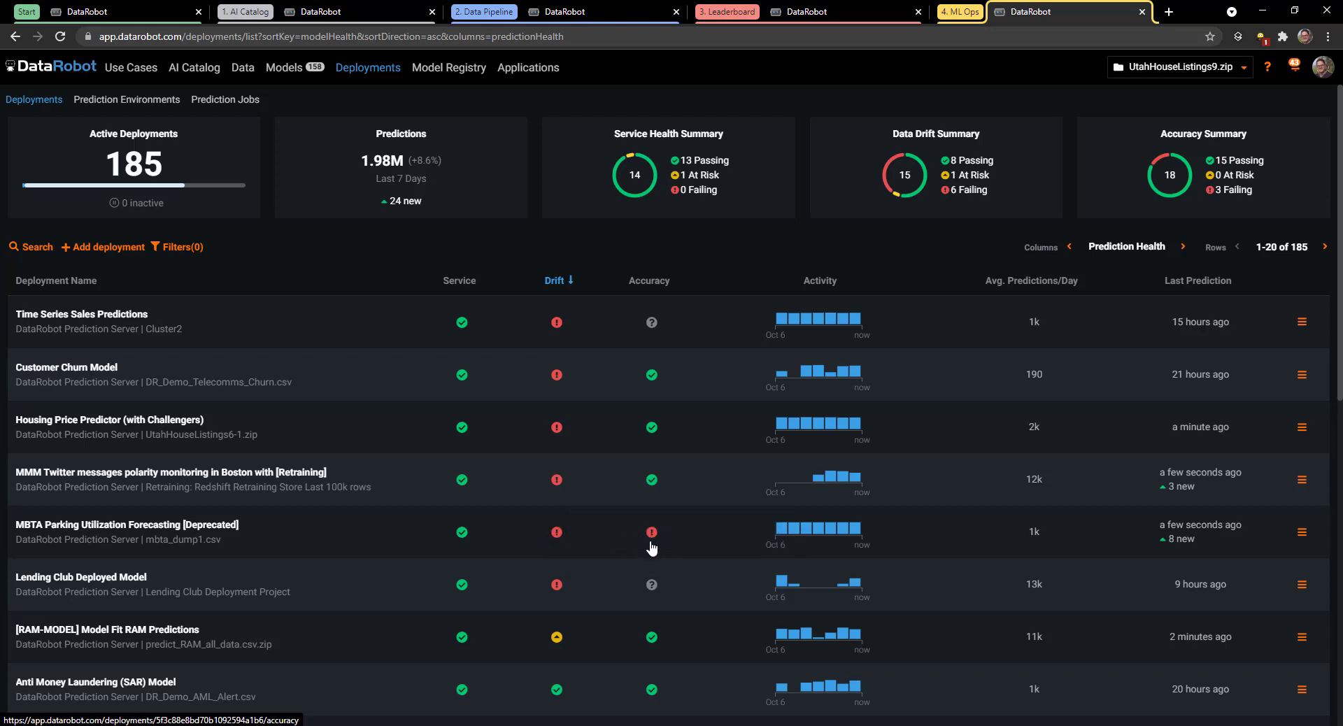
mouse_move(650, 536)
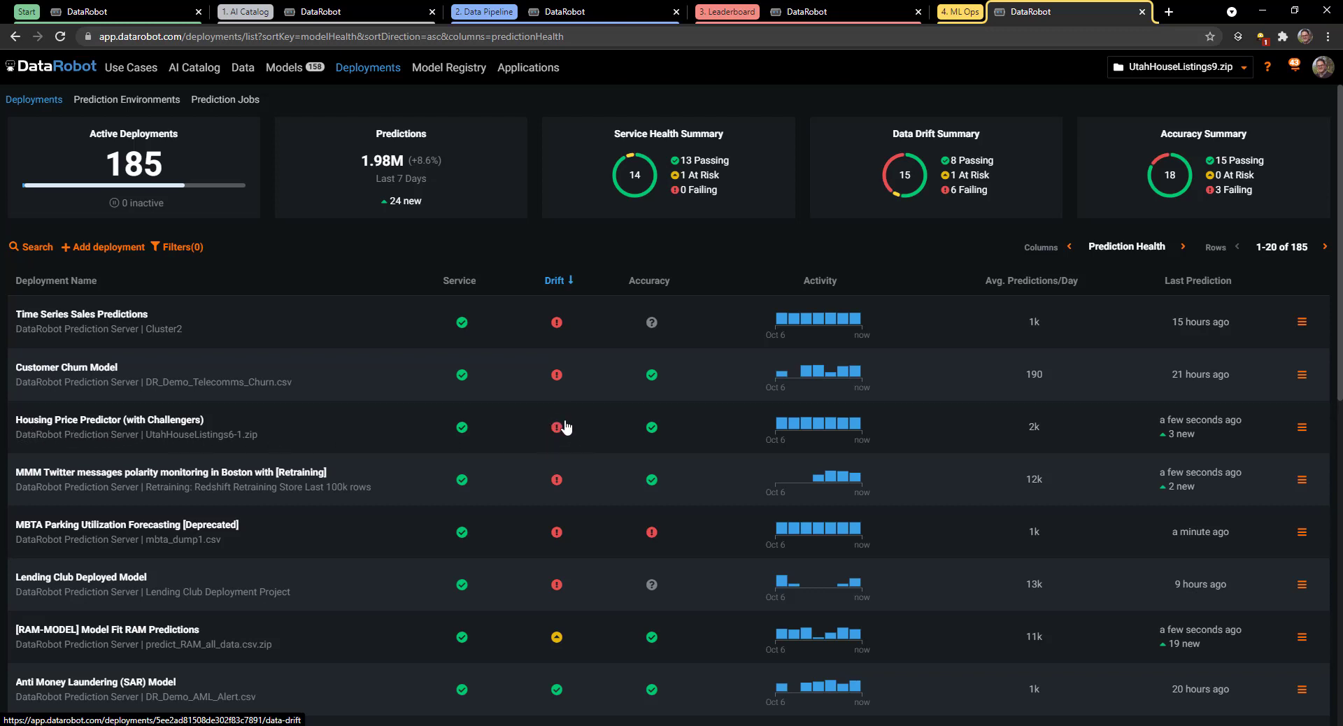
- Open the service health of the Housing Price Predictor (with Challengers) deployment and extend its date range back to 2021-07-01
left_click(123, 430)
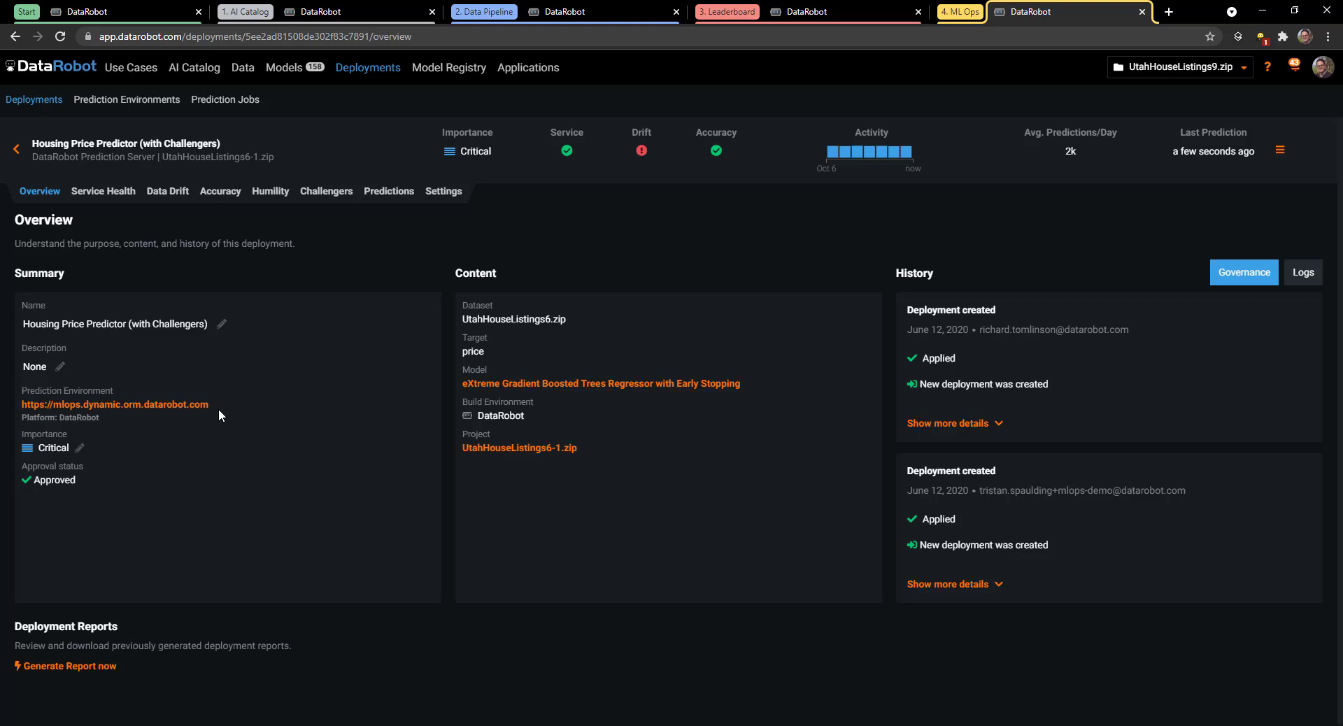
left_click(121, 196)
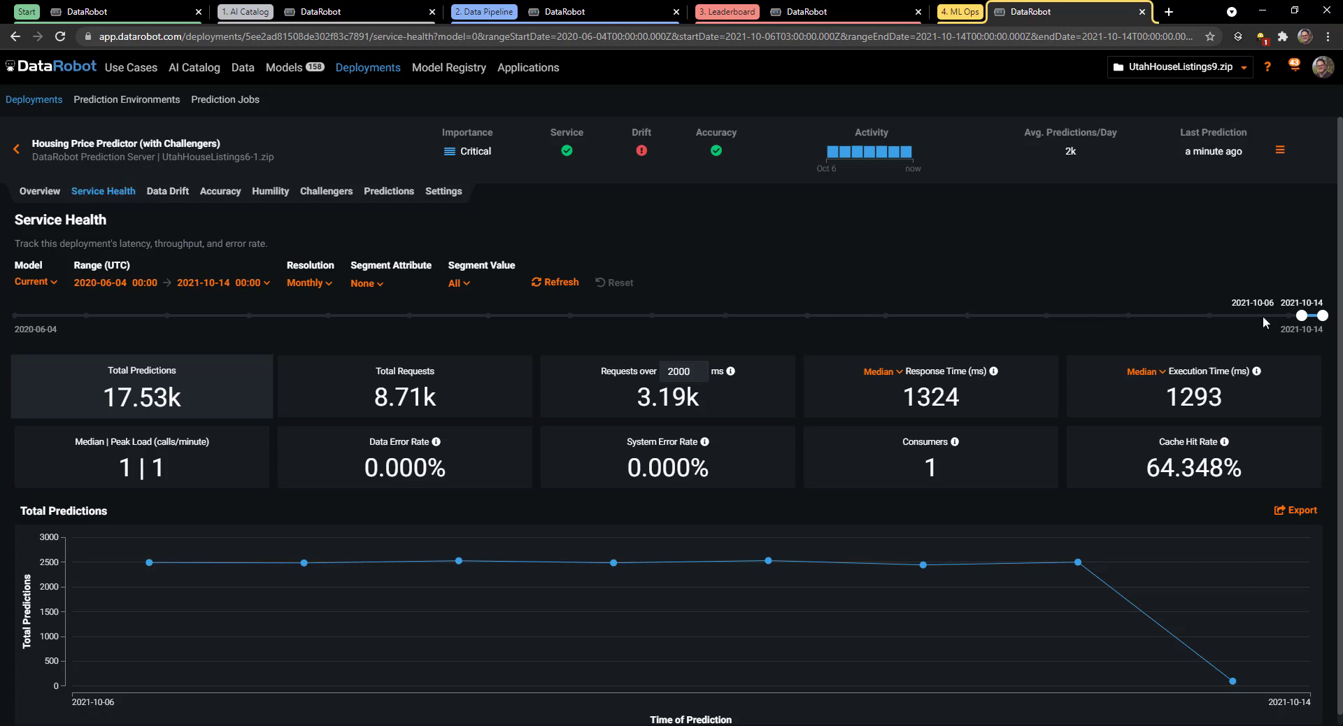
left_click_drag(1301, 316, 1048, 317)
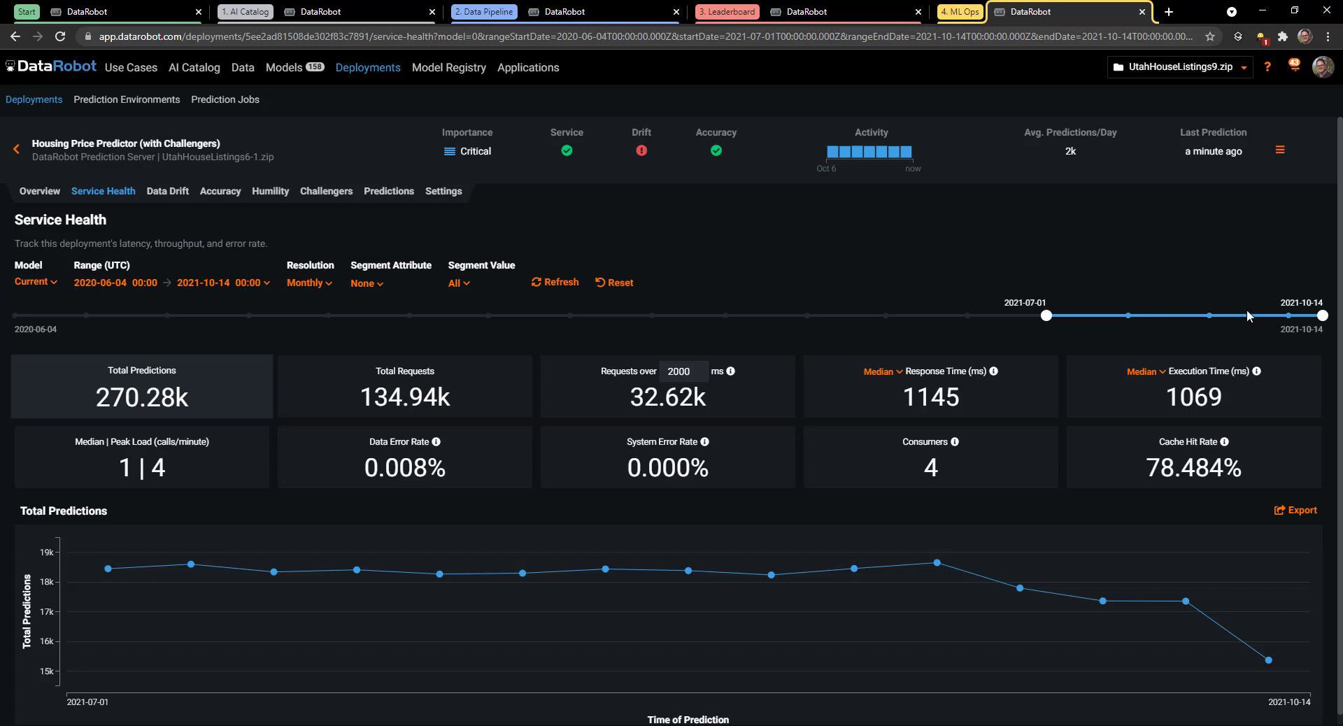
- Review service health for 2021-04-01 to 2021-07-14 and 2021-02-01 to 2021-05-14, returning the range to 2021-07-01 to 2021-10-14
left_click_drag(1240, 314, 1057, 324)
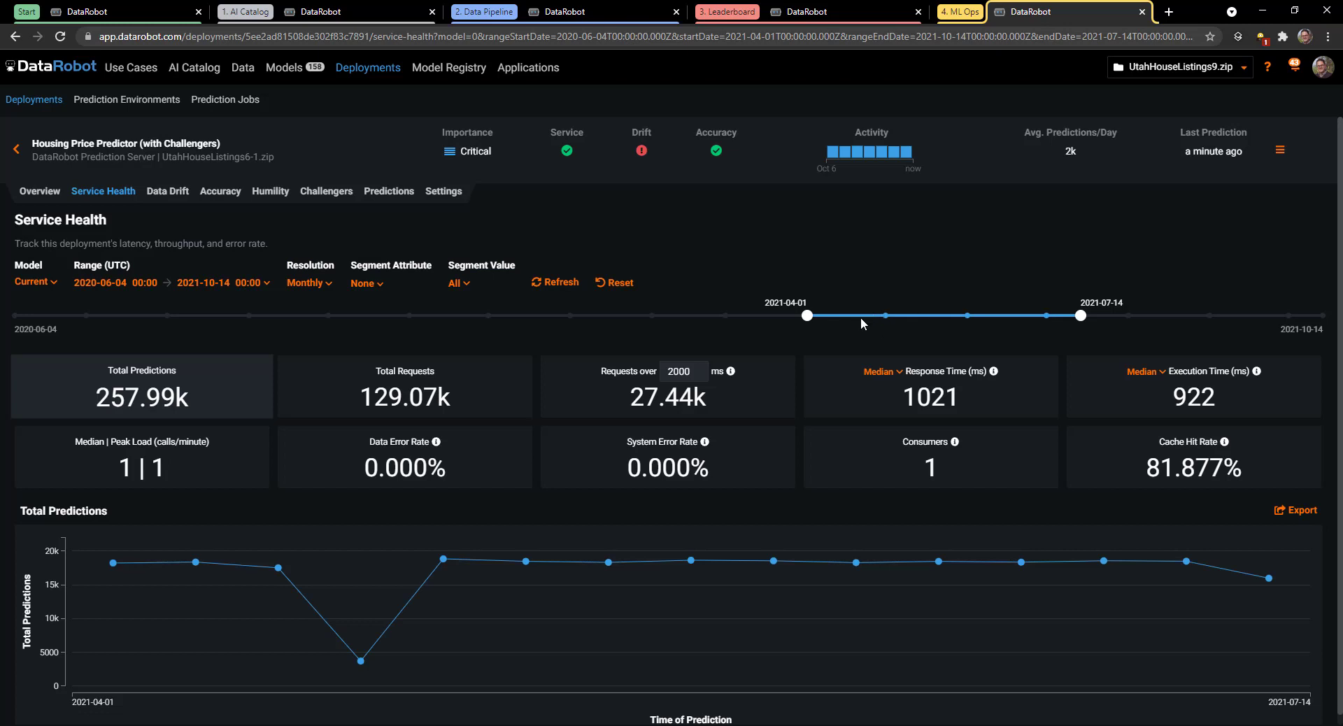
left_click_drag(860, 318, 684, 312)
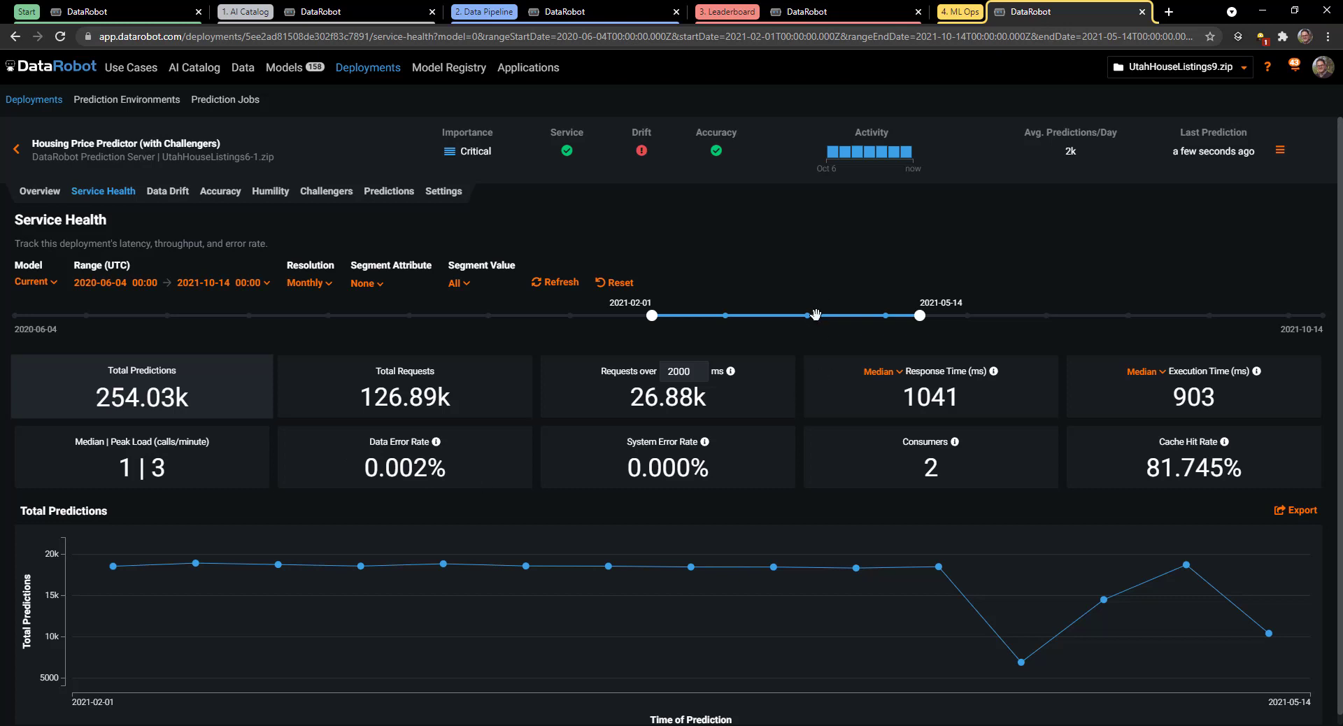
left_click_drag(819, 315, 1285, 315)
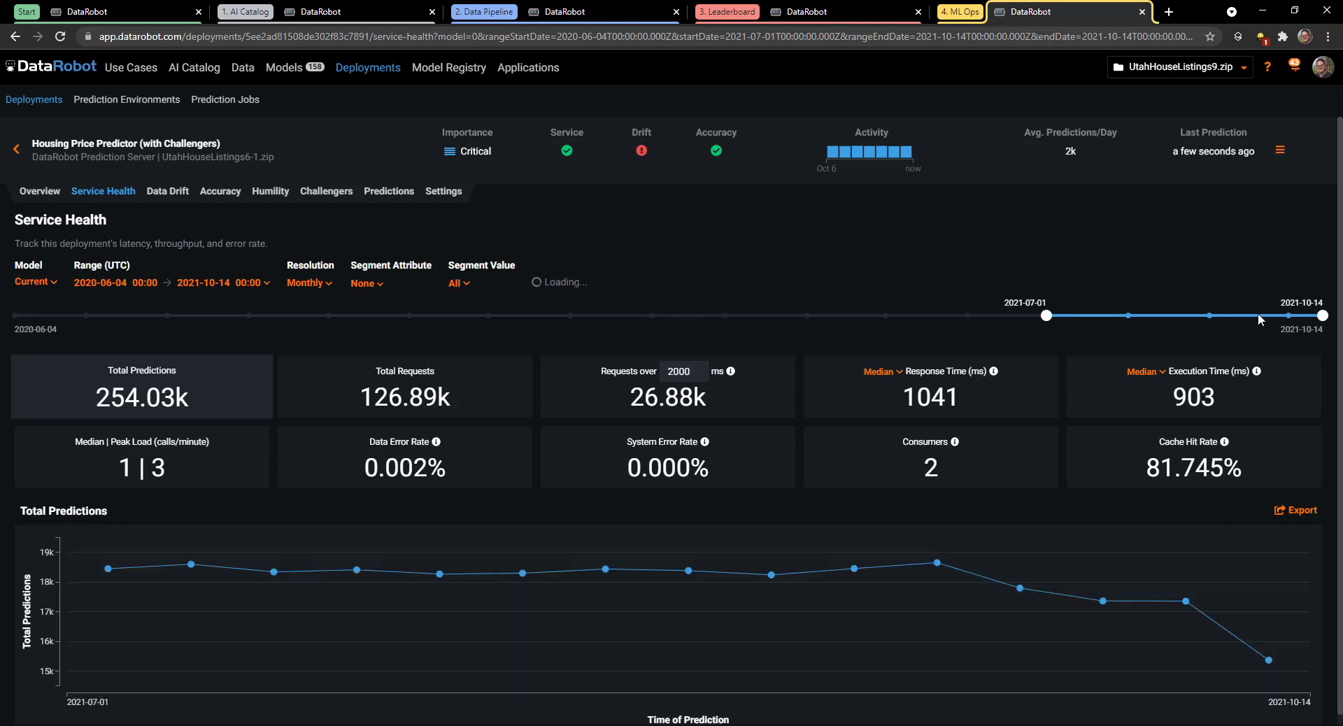
- Open the deployment's data drift view and check the drift and importance of the price point in the Feature Drift vs. Feature Importance chart
left_click(159, 198)
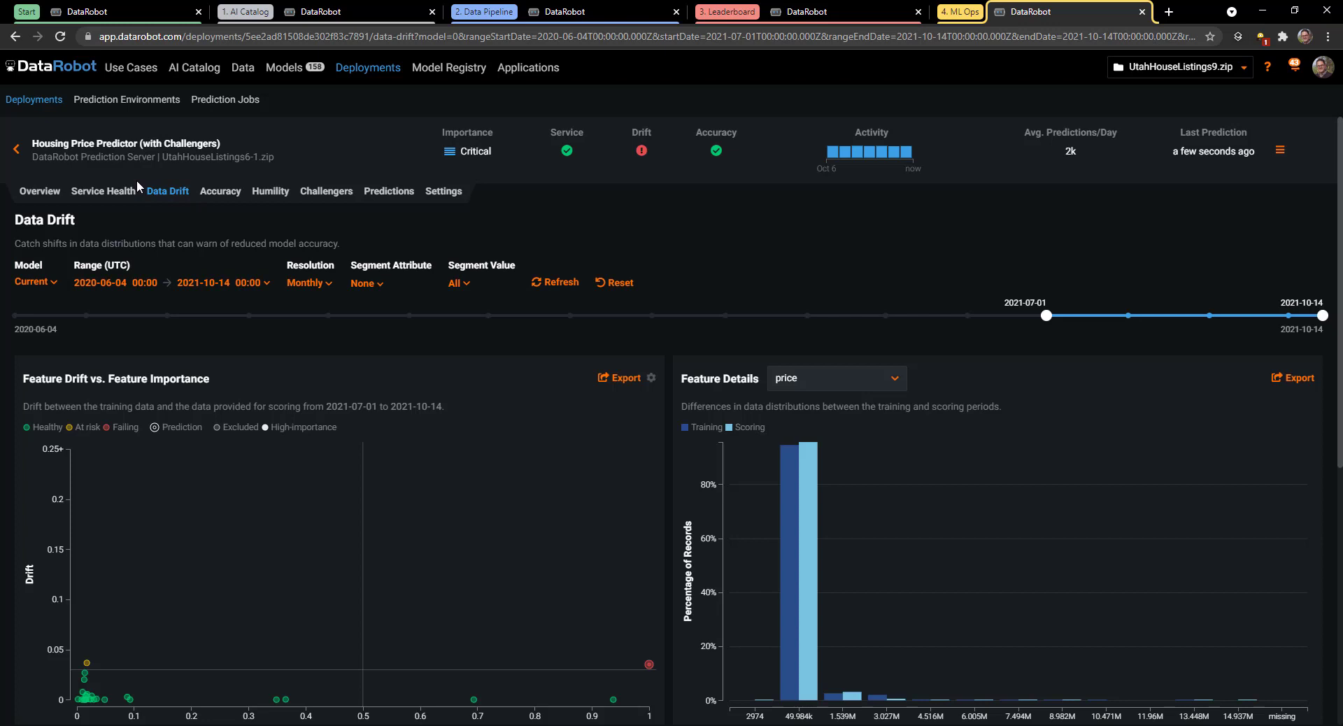
scroll(224, 352, "down", 1)
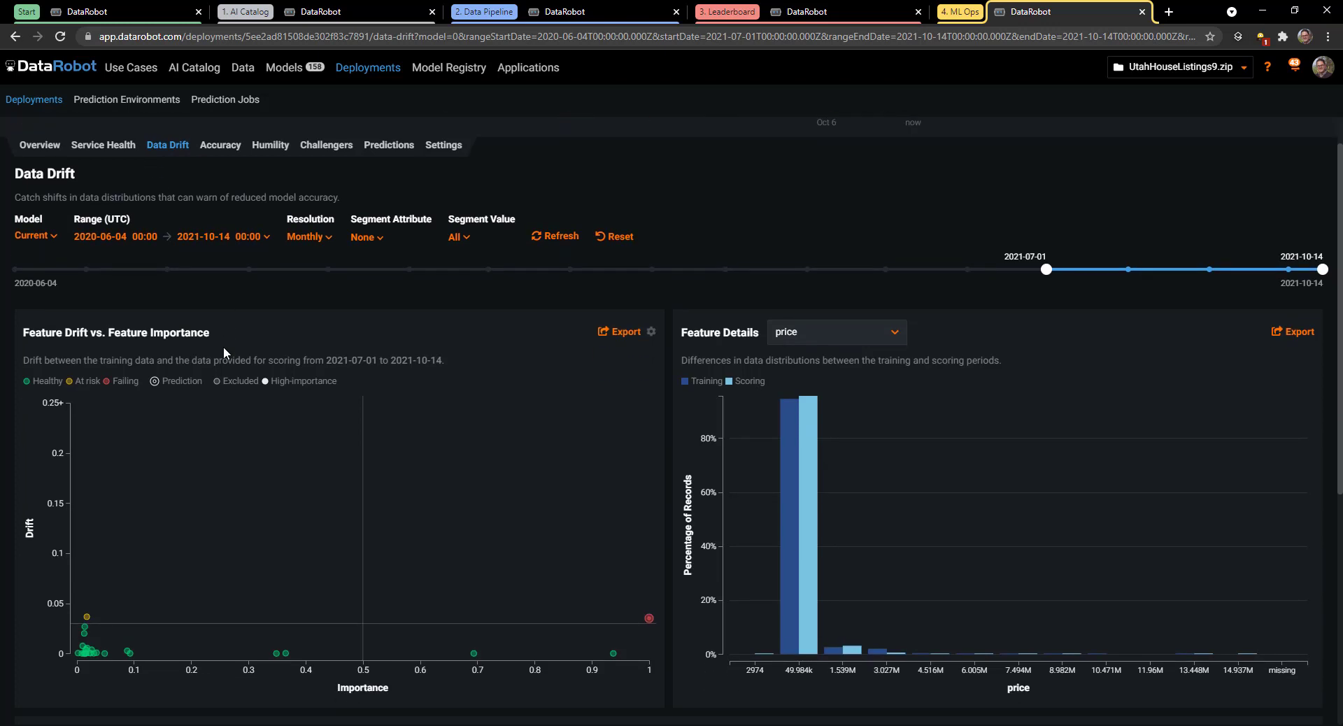
scroll(223, 352, "up", 1)
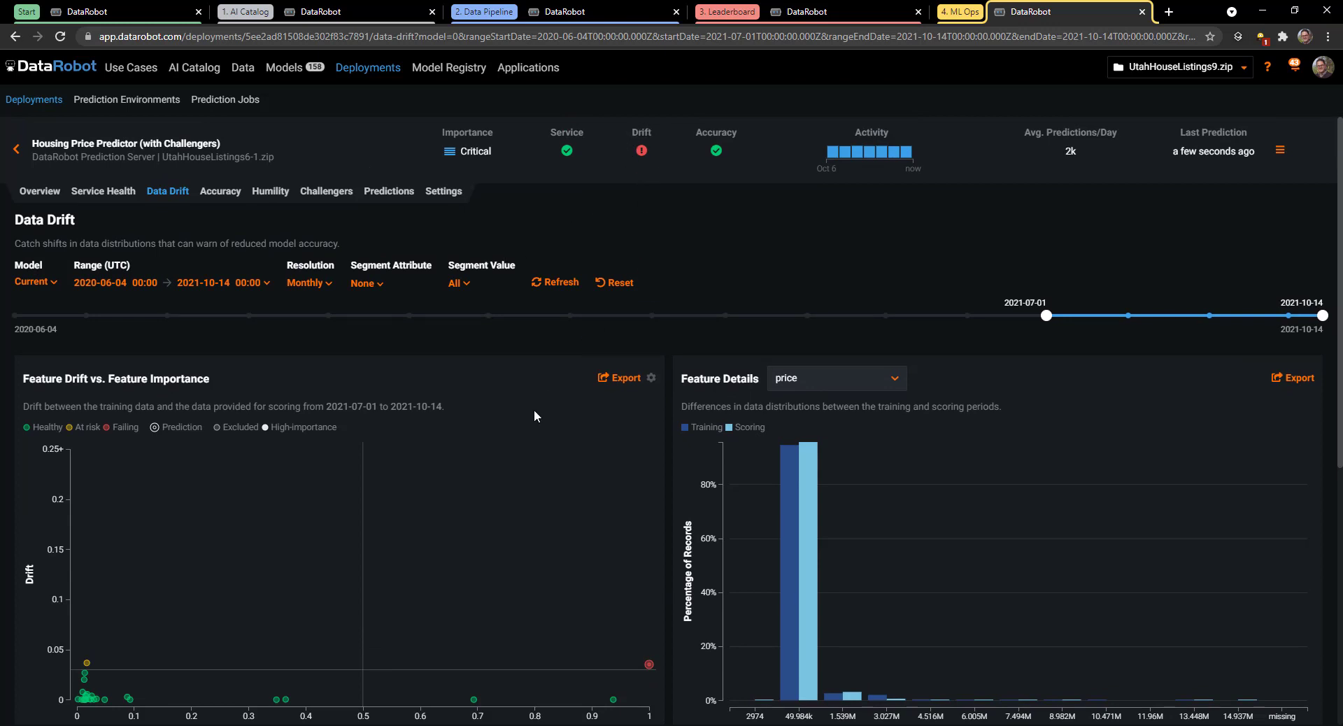
scroll(535, 416, "down", 2)
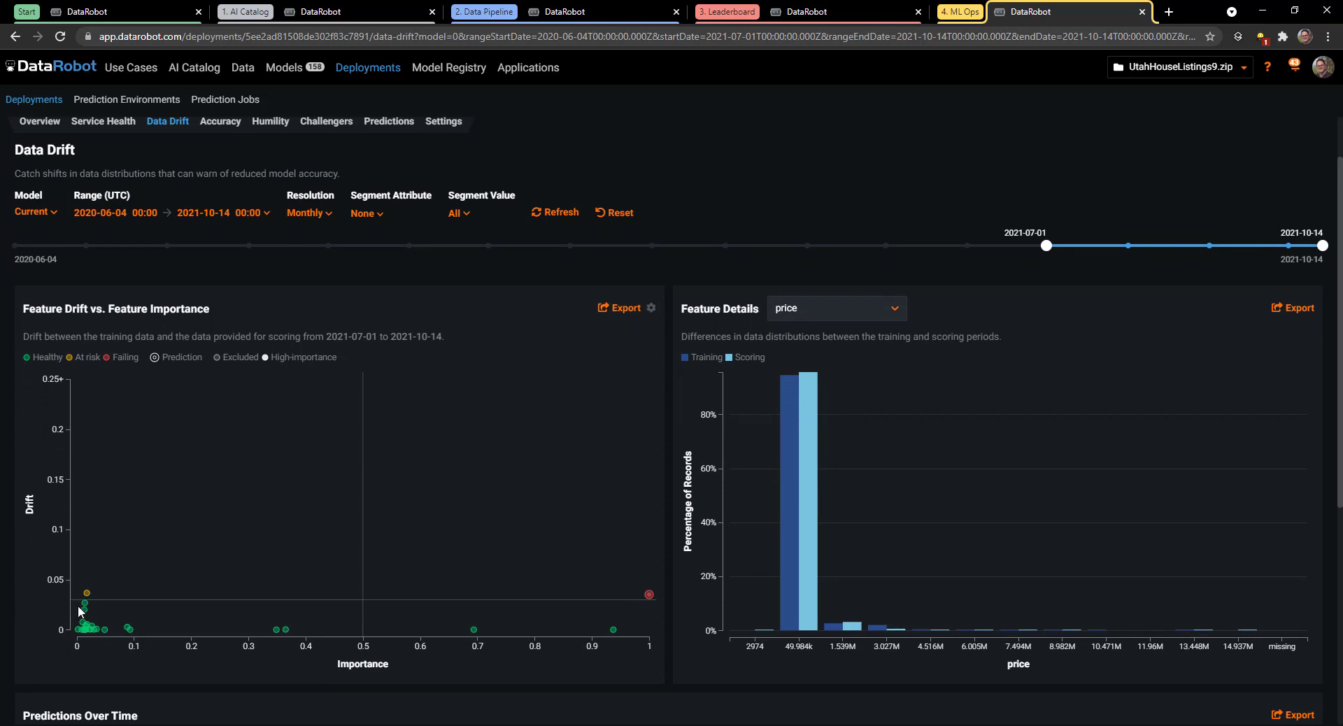
mouse_move(83, 612)
mouse_move(650, 596)
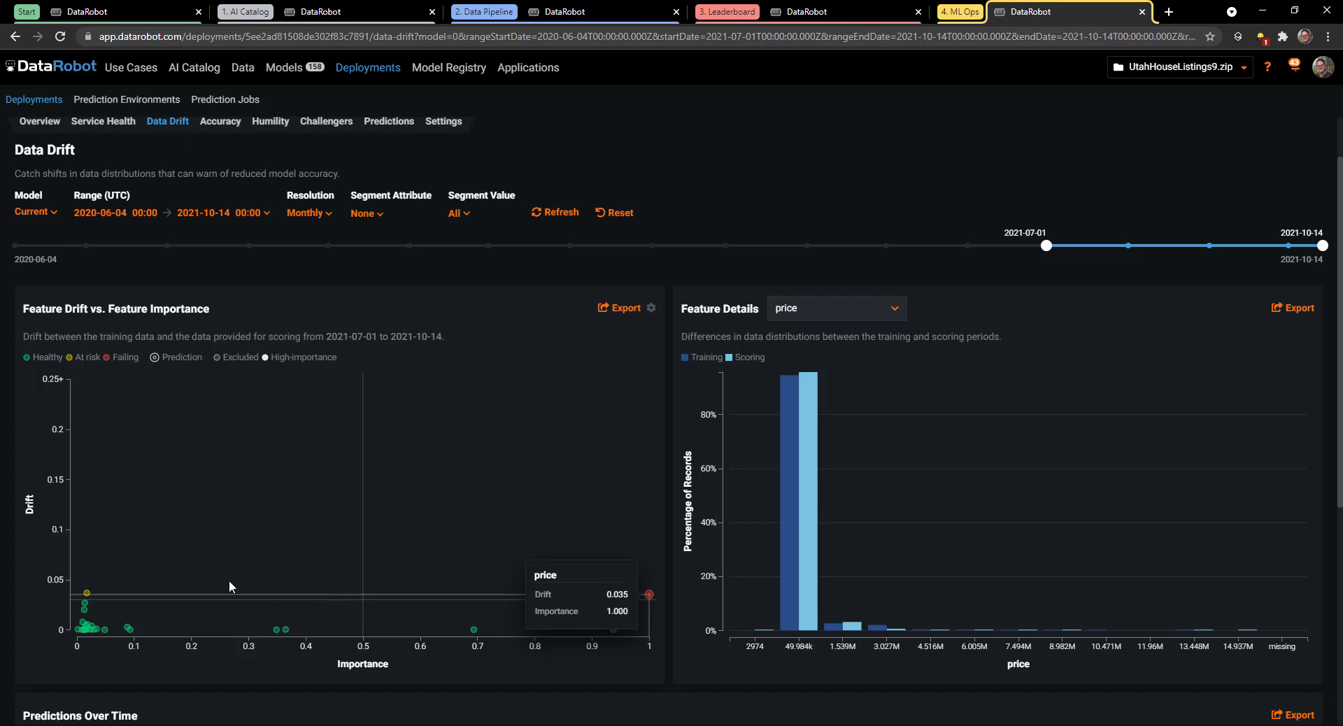
- Compare the training and scoring distributions of the at-risk home_exterior feature and of the failing price prediction
left_click(87, 595)
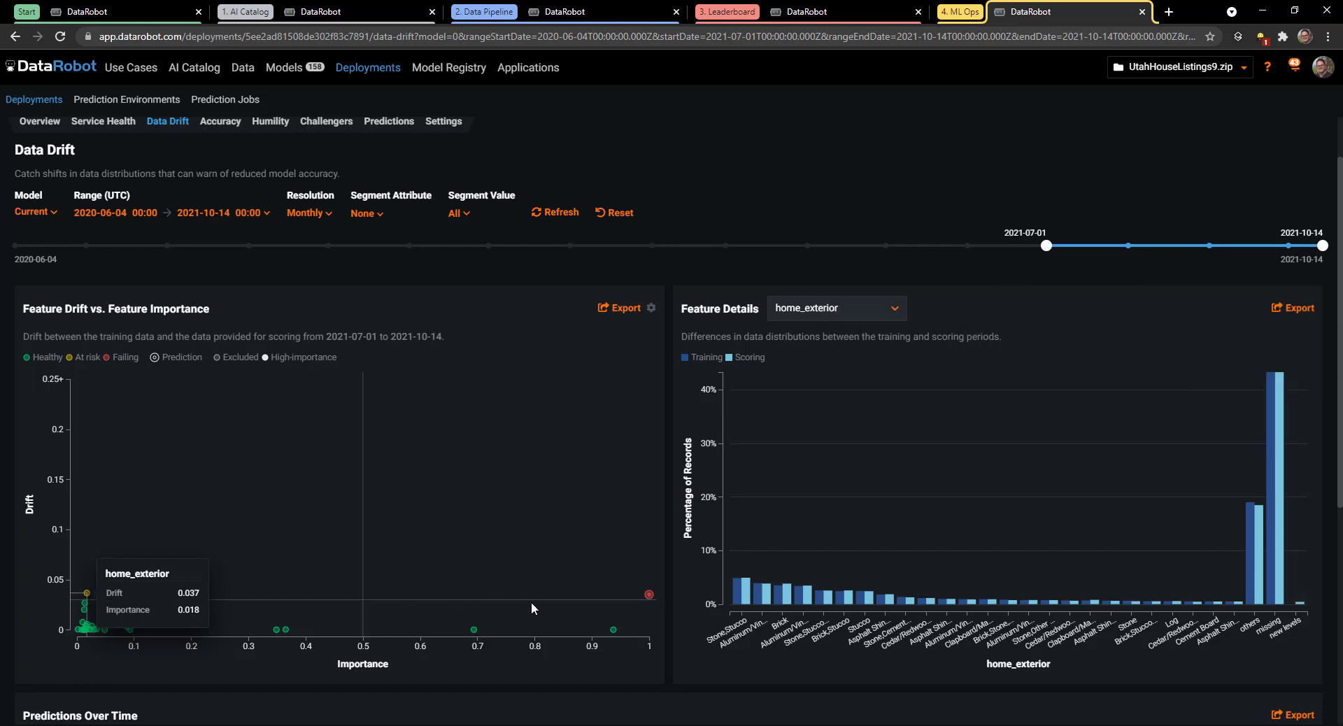
left_click(648, 596)
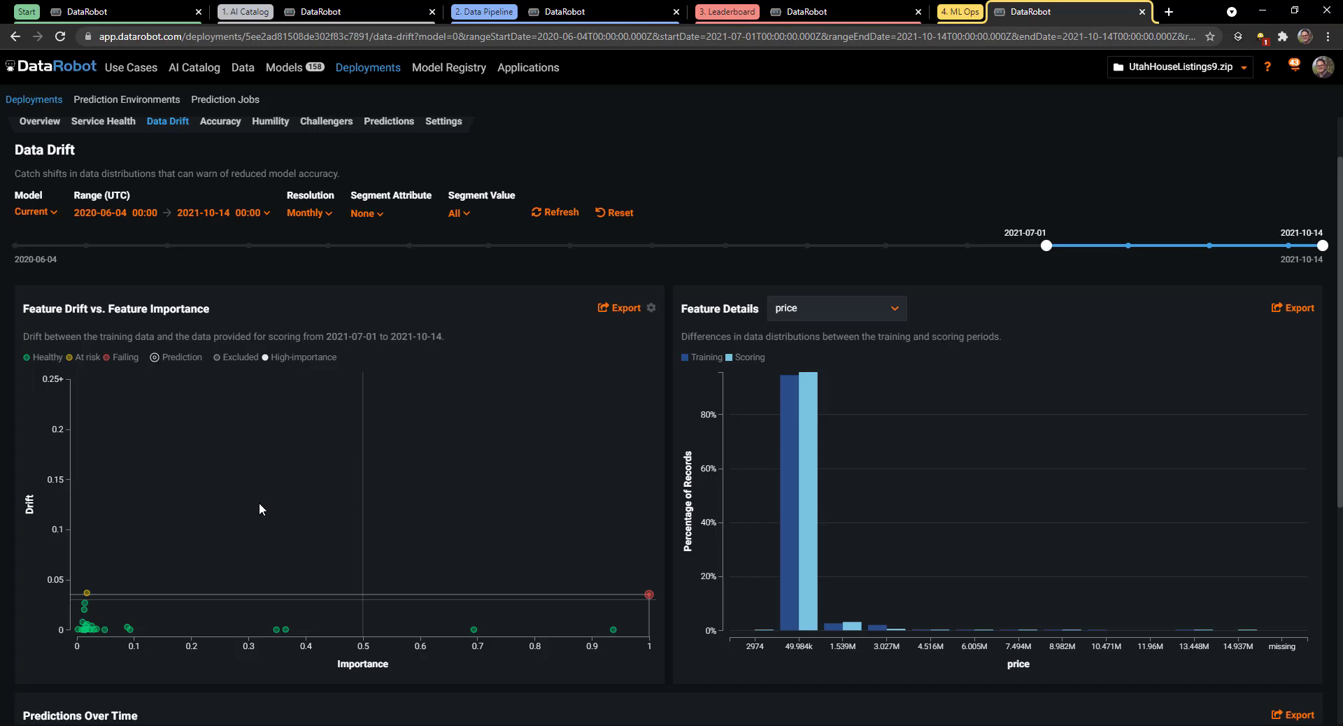
scroll(258, 502, "up", 1)
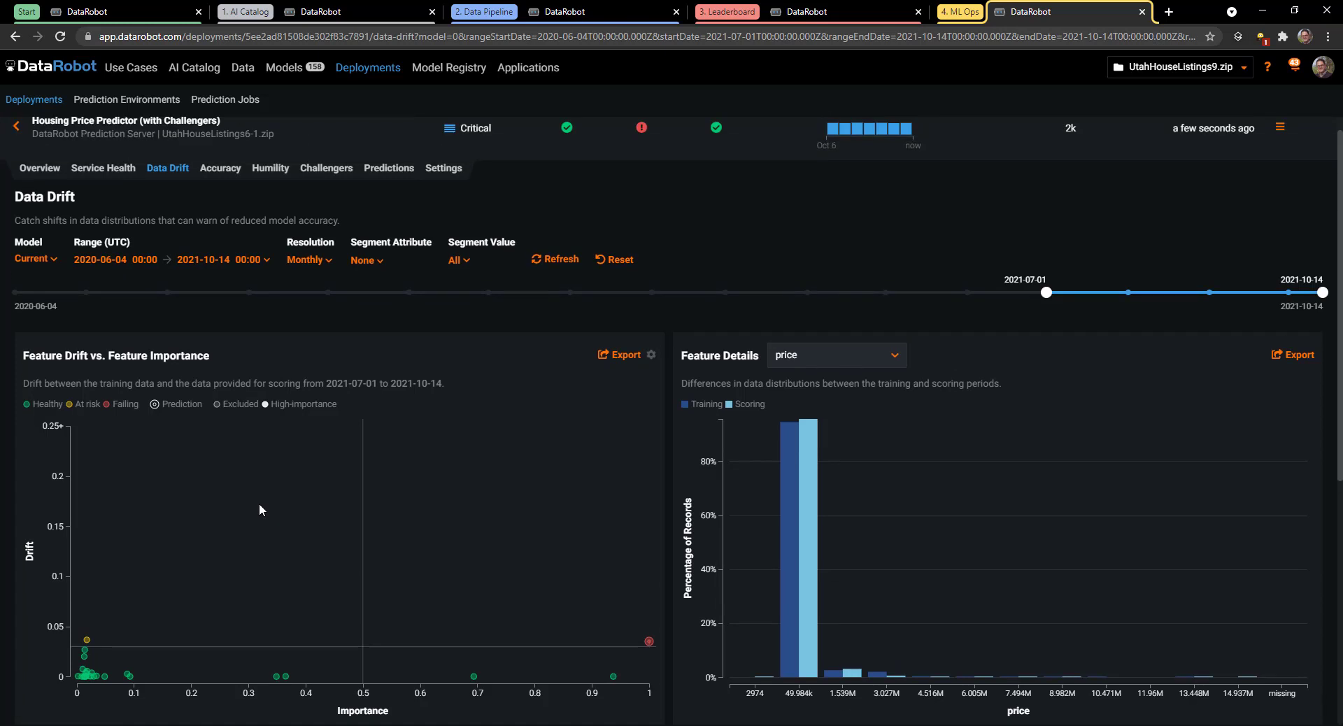
scroll(259, 502, "up", 1)
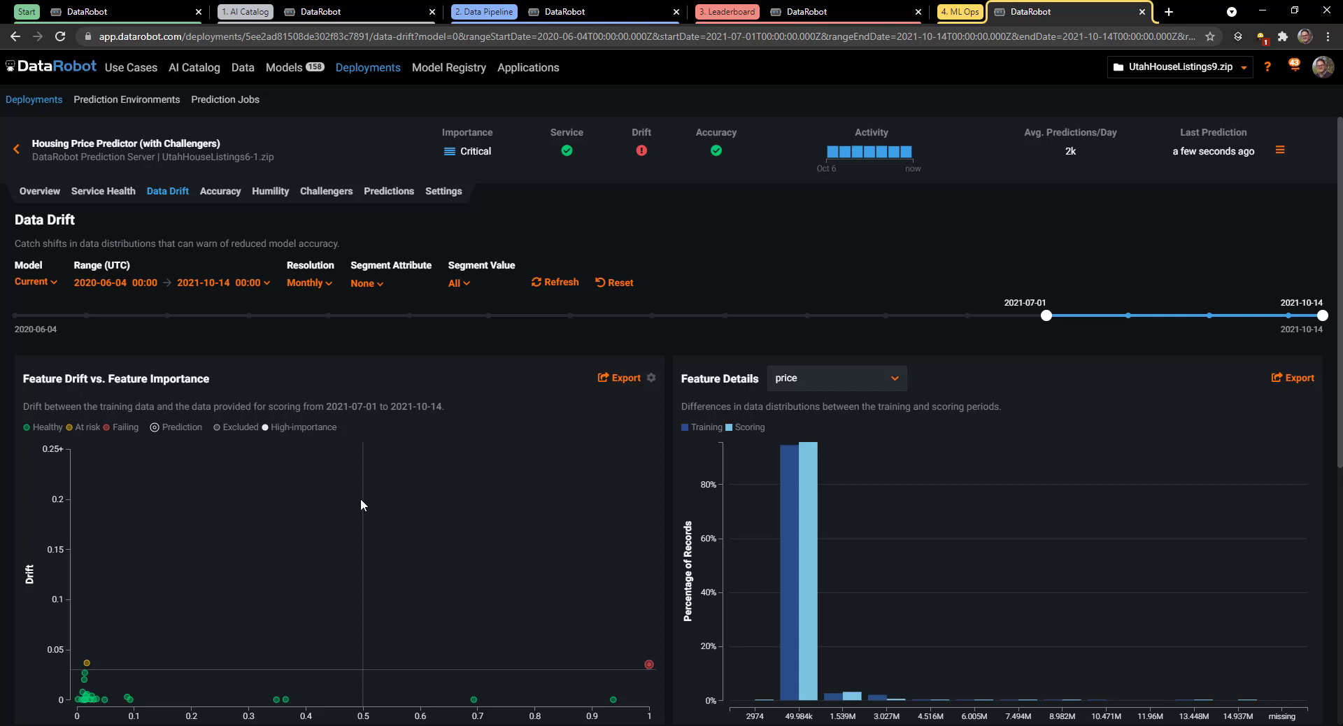
- Open the deployment's Challengers and Retraining settings and review the replay schedule and retraining policies
left_click(451, 201)
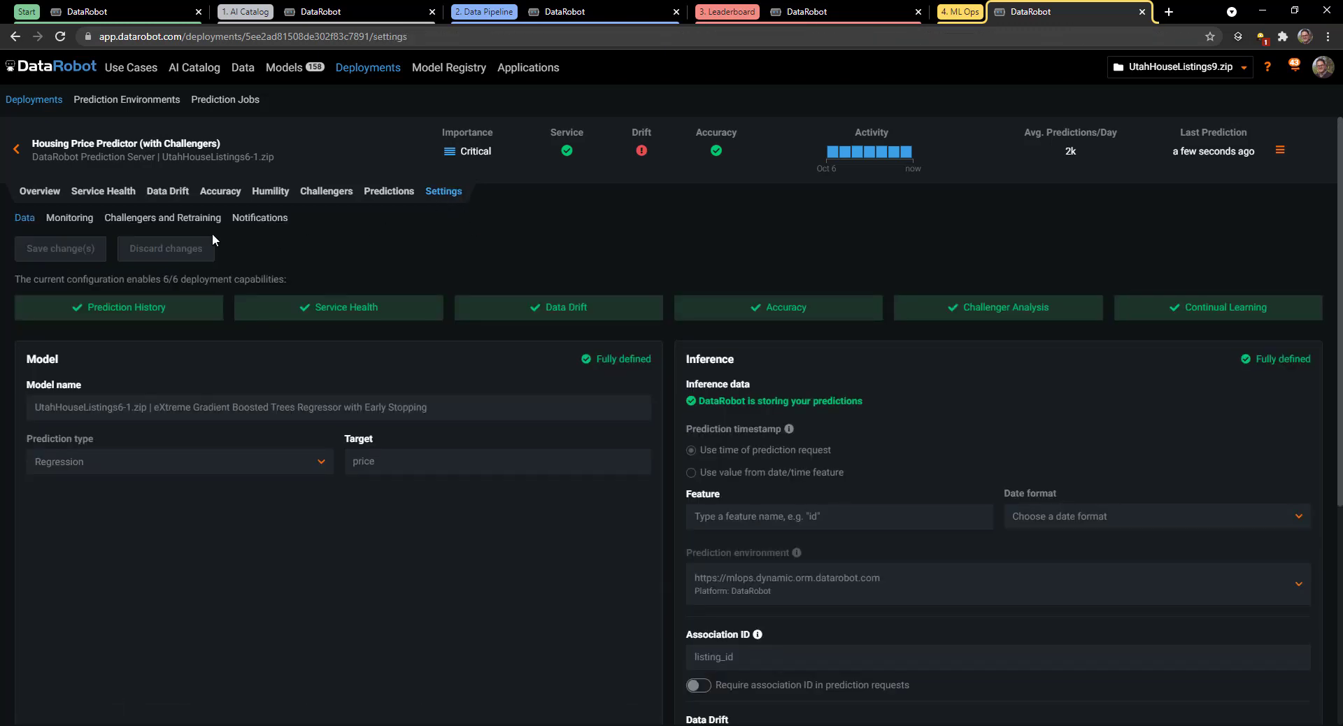
left_click(185, 223)
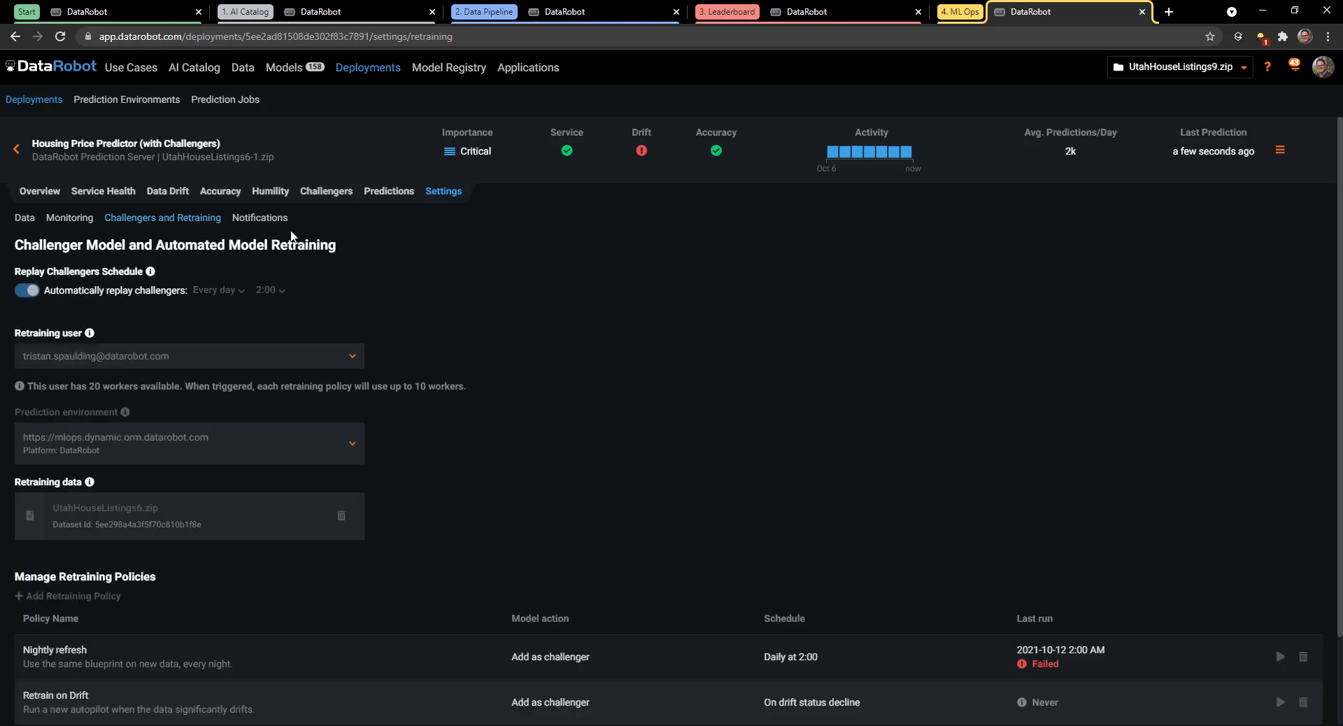
scroll(477, 429, "down", 1)
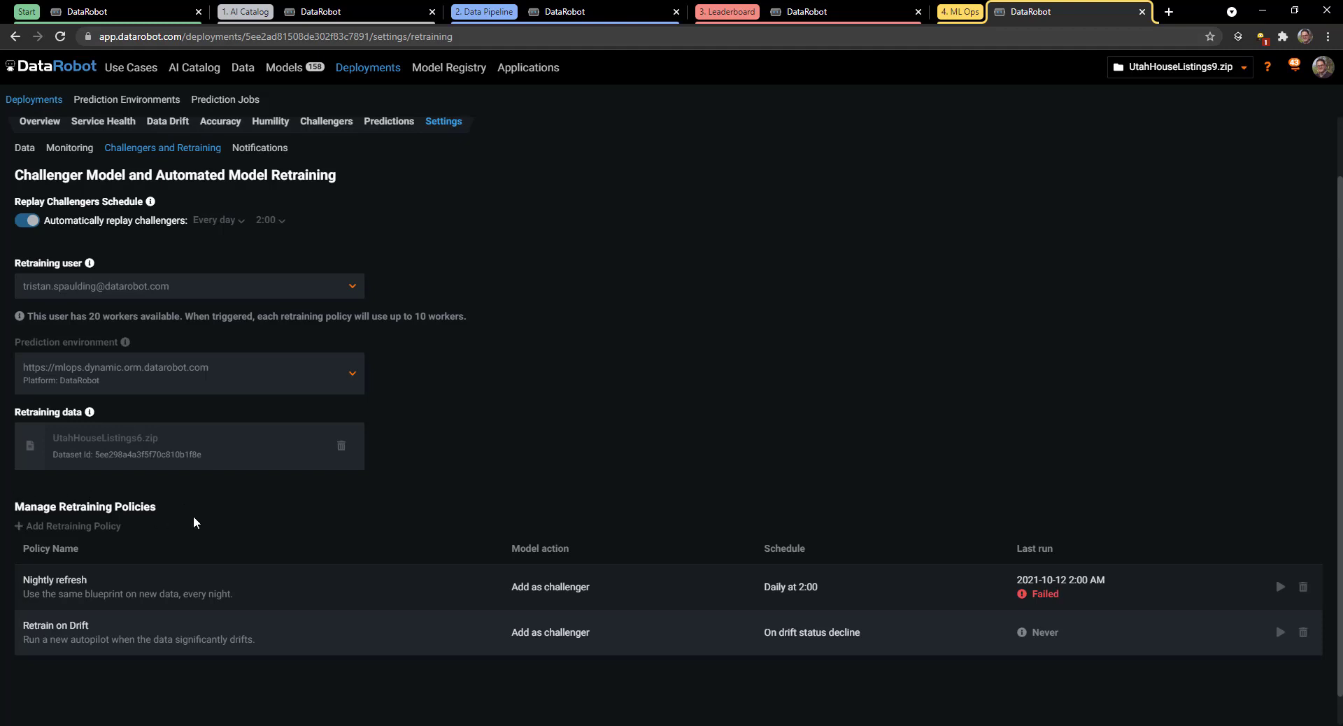
scroll(194, 521, "down", 1)
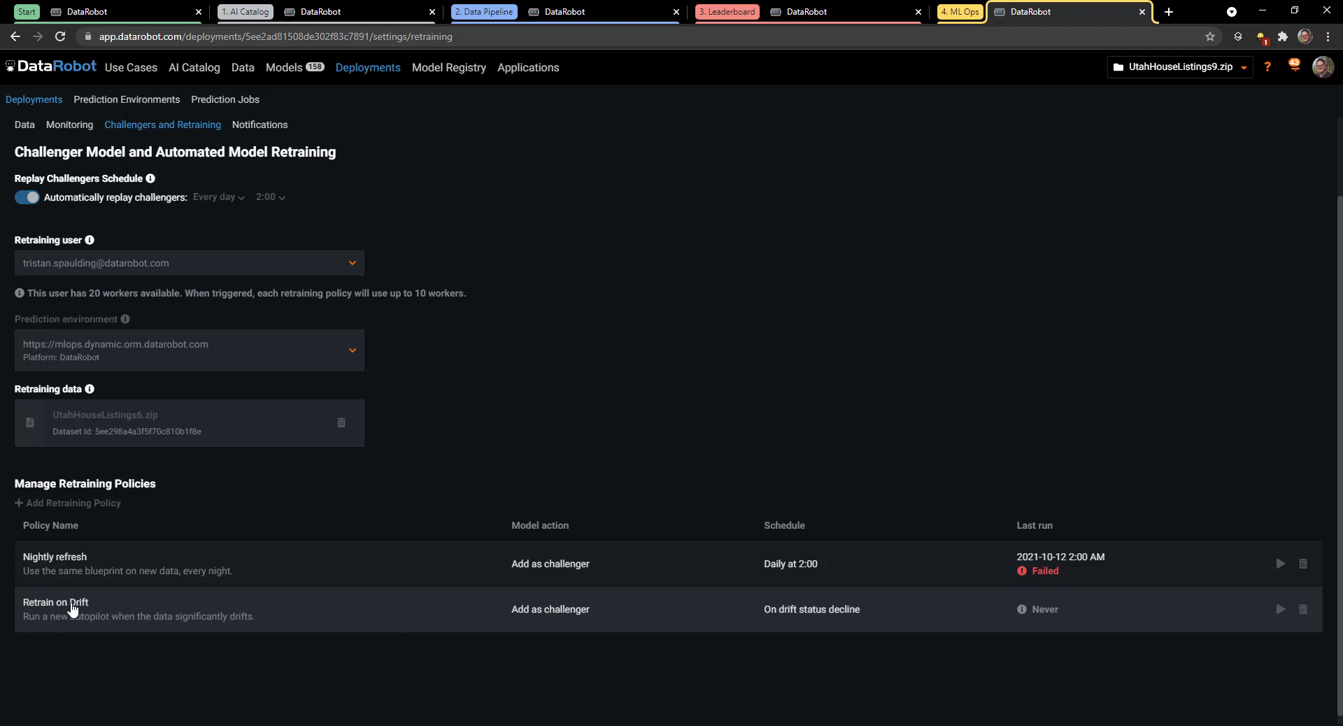
- Open the Retrain on Drift policy and review its retraining trigger, model selection, Autopilot options and model action
left_click(82, 609)
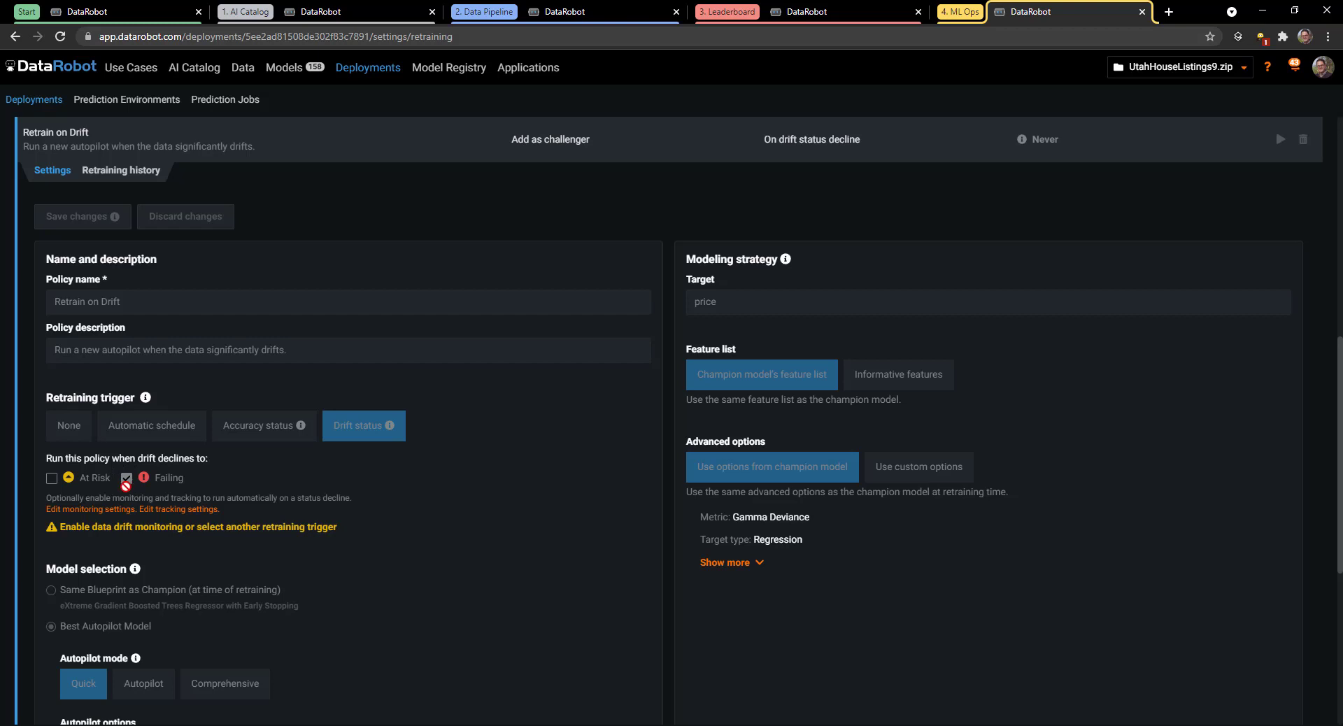
scroll(458, 537, "down", 3)
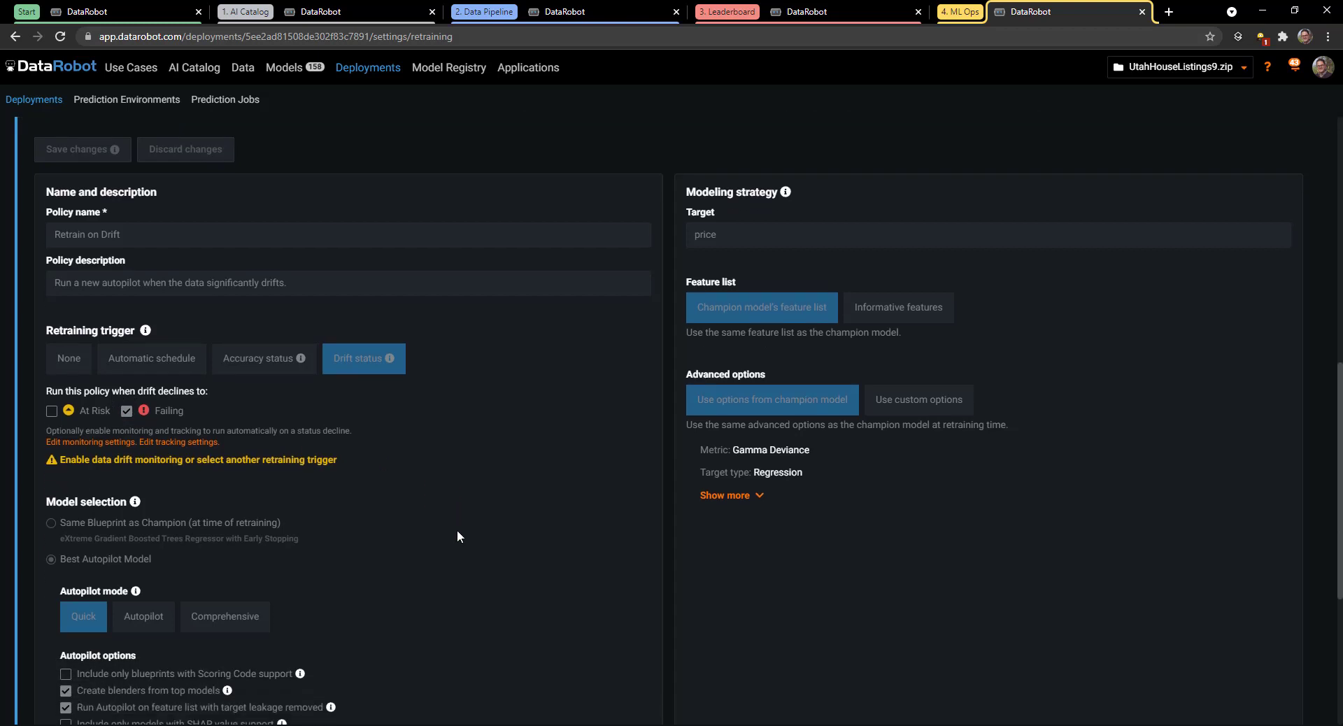
scroll(457, 537, "down", 1)
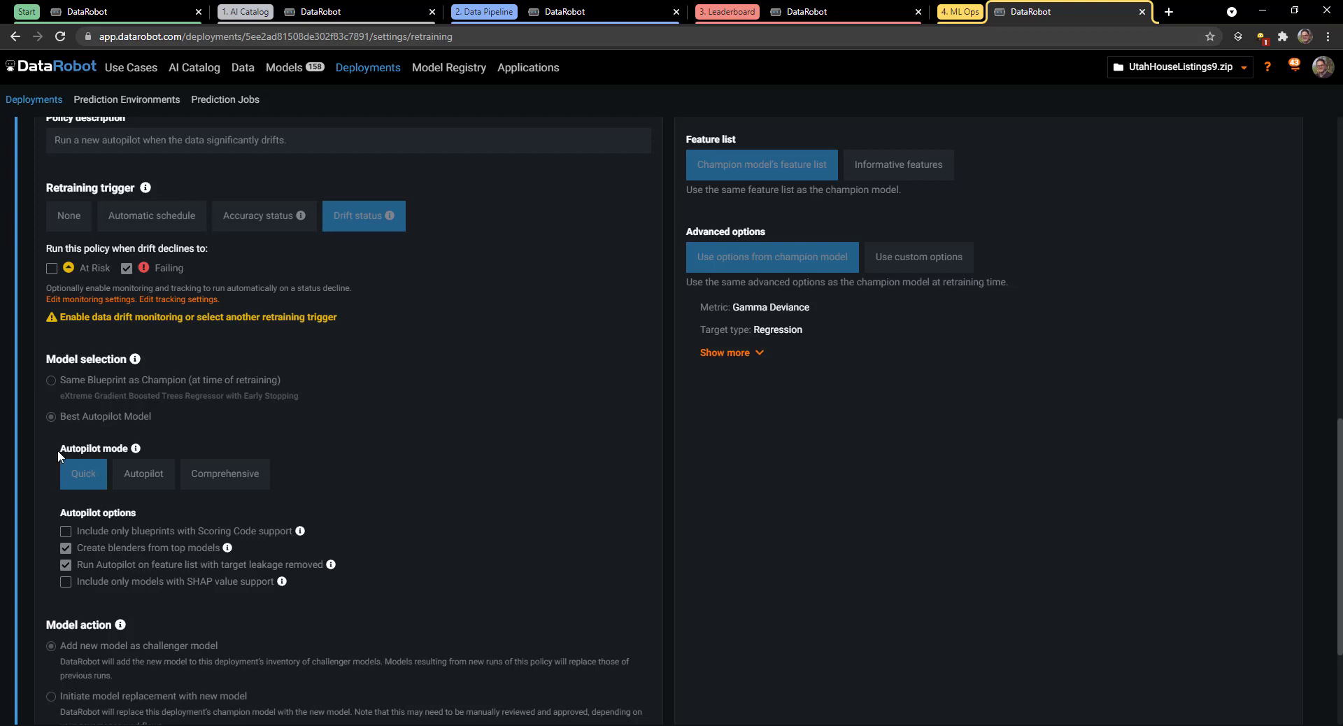
scroll(58, 450, "down", 2)
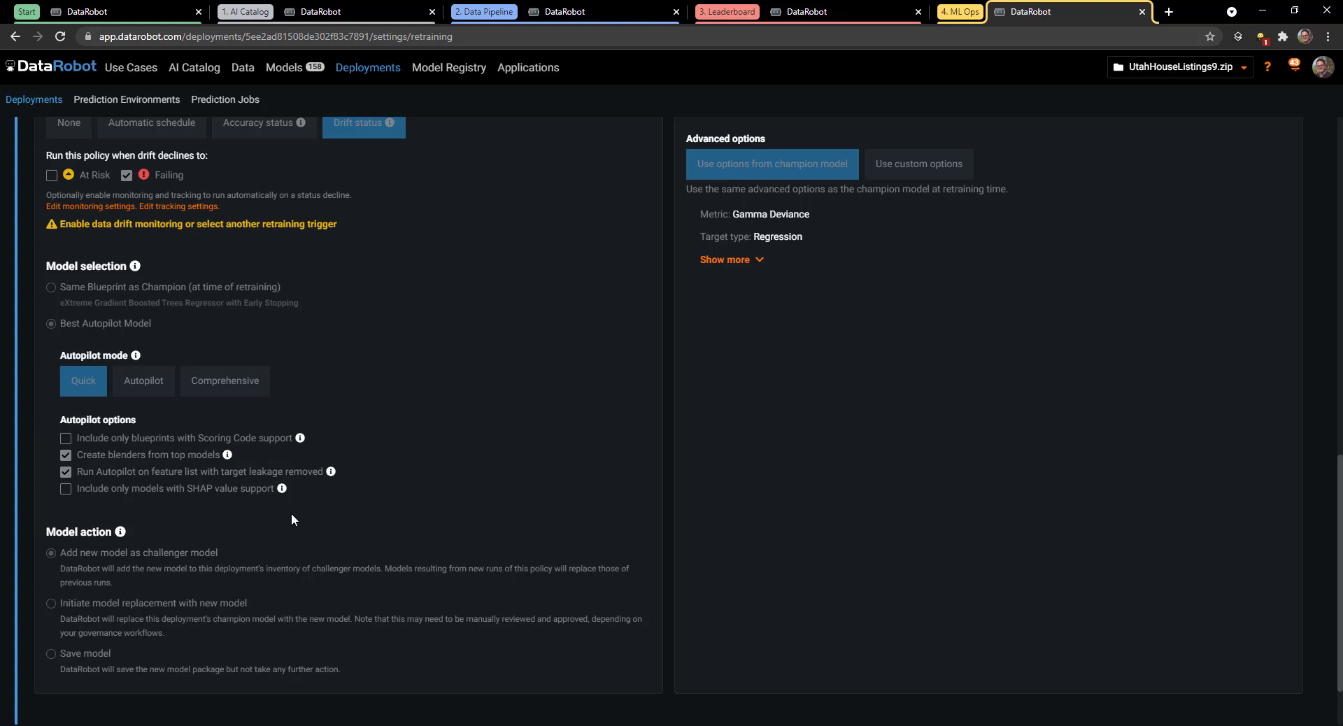
scroll(525, 501, "up", 15)
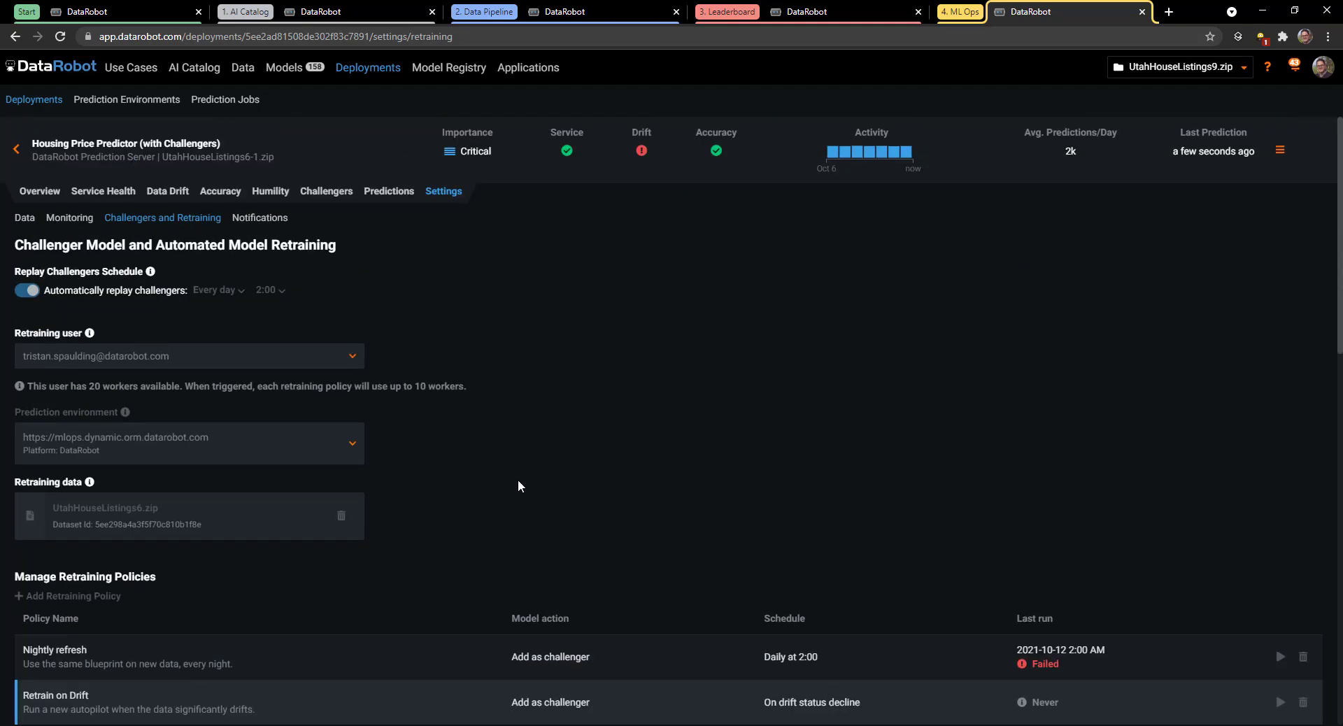
- Open the deployment's Challengers view and compare the champion's average predicted values over time with those of the Reference and Max Accuracy models
left_click(322, 197)
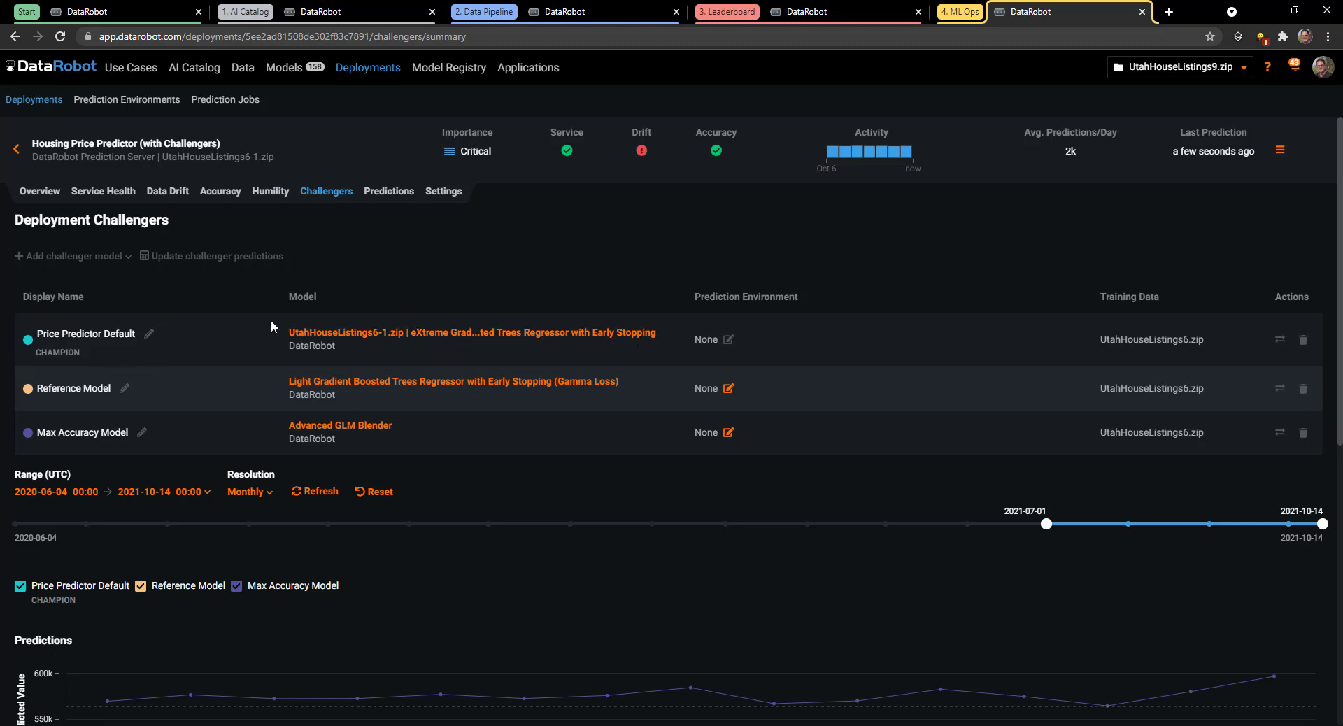
scroll(17, 321, "down", 1)
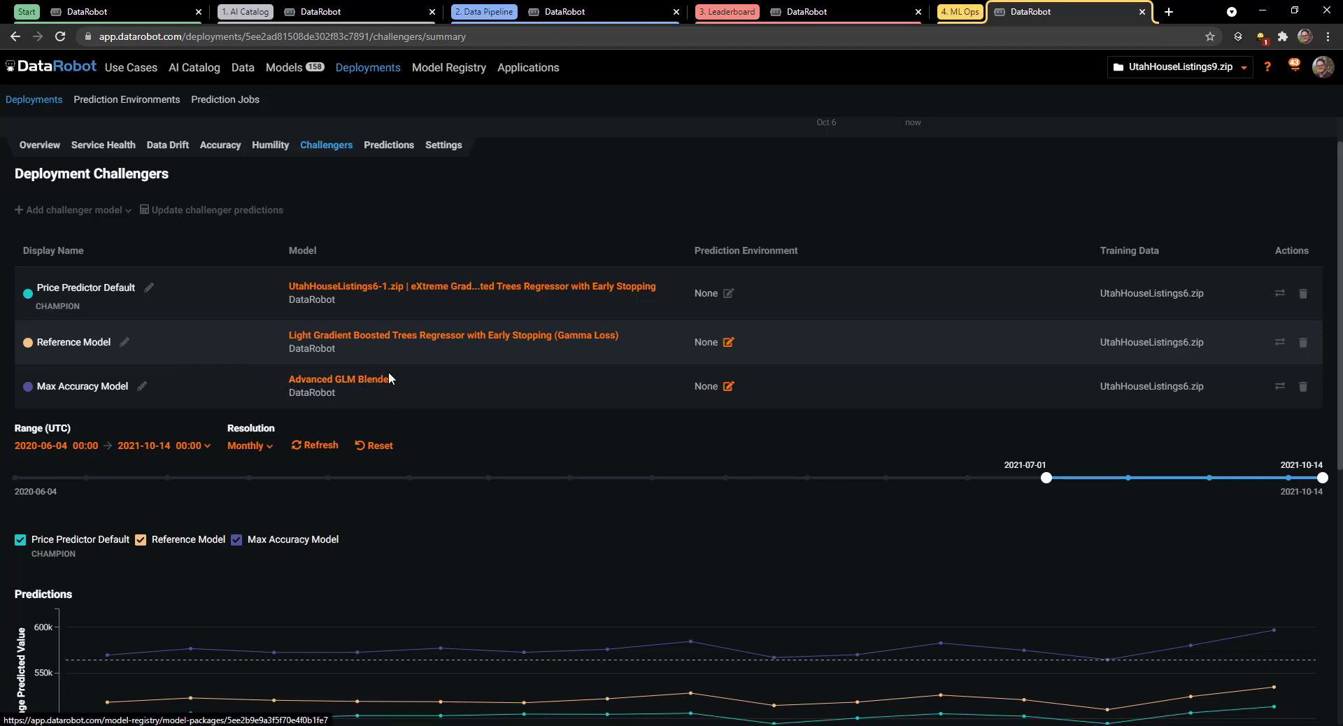
scroll(388, 374, "down", 1)
scroll(391, 378, "up", 1)
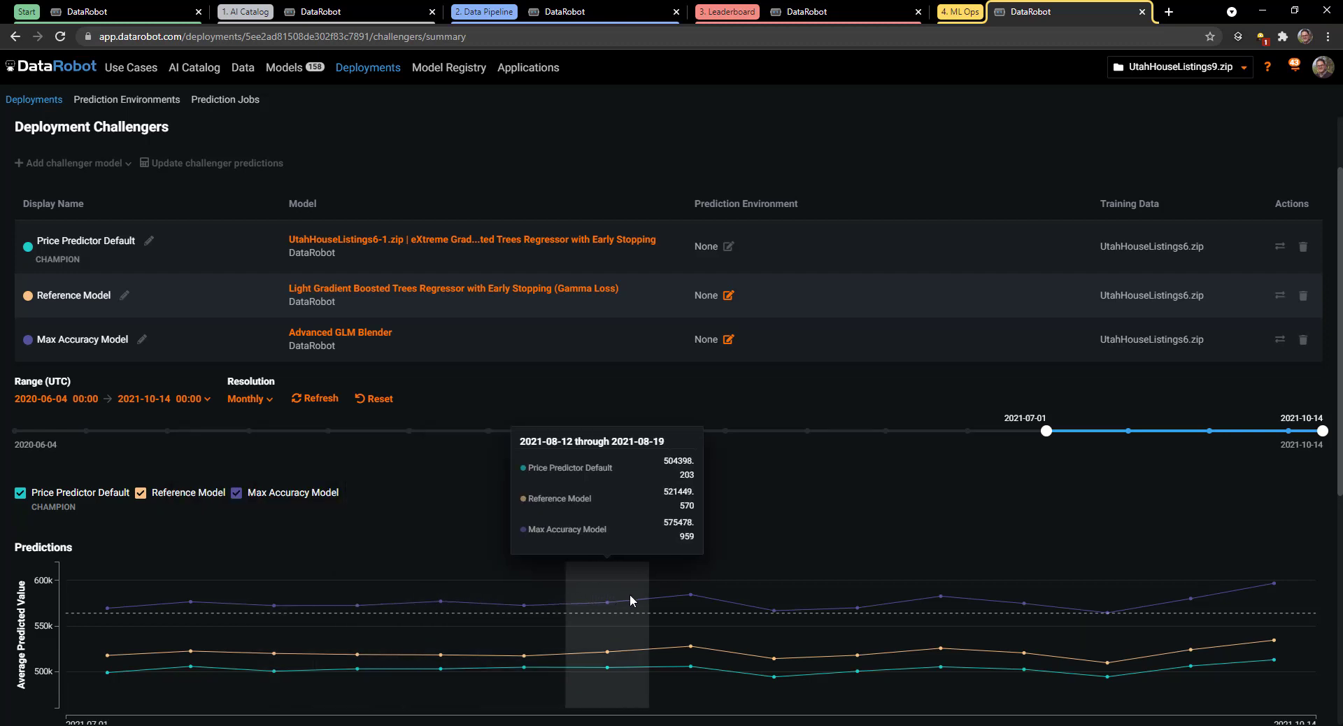
scroll(1005, 629, "down", 1)
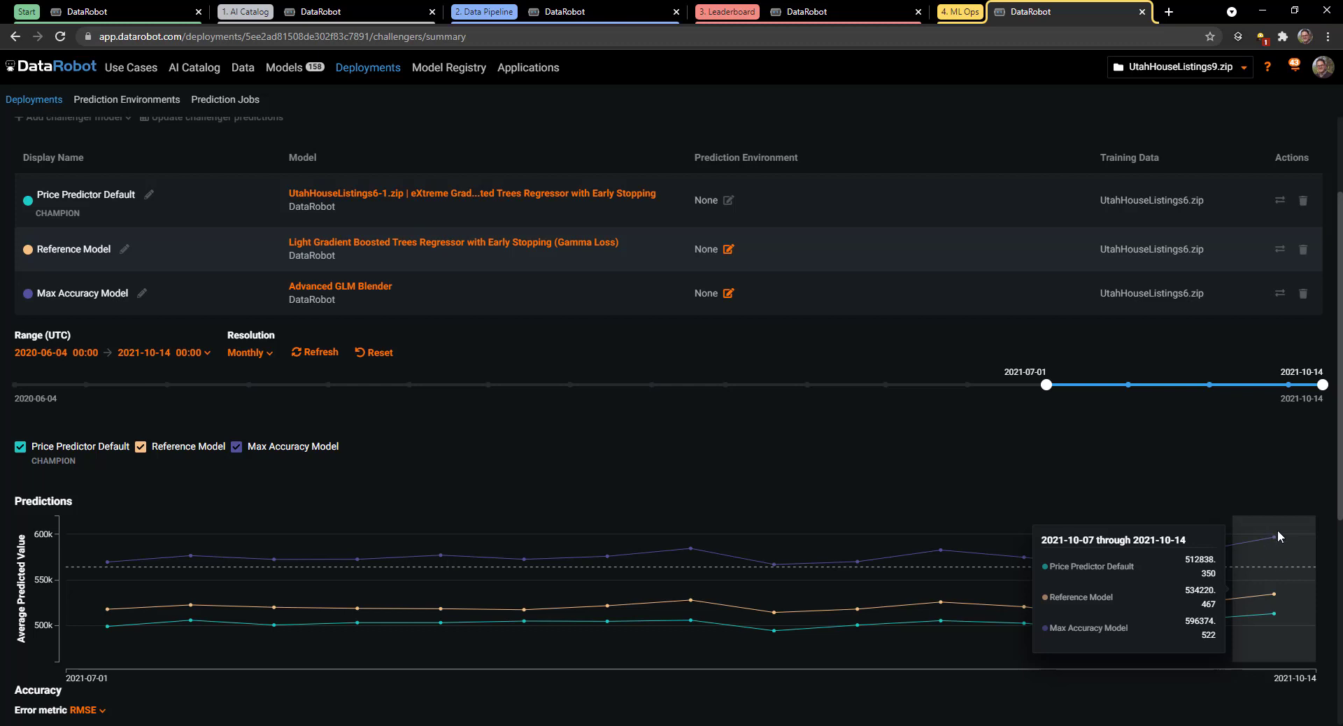
- Compare the RMSE of the champion and both challenger models across the Accuracy chart's time periods
scroll(1276, 538, "down", 2)
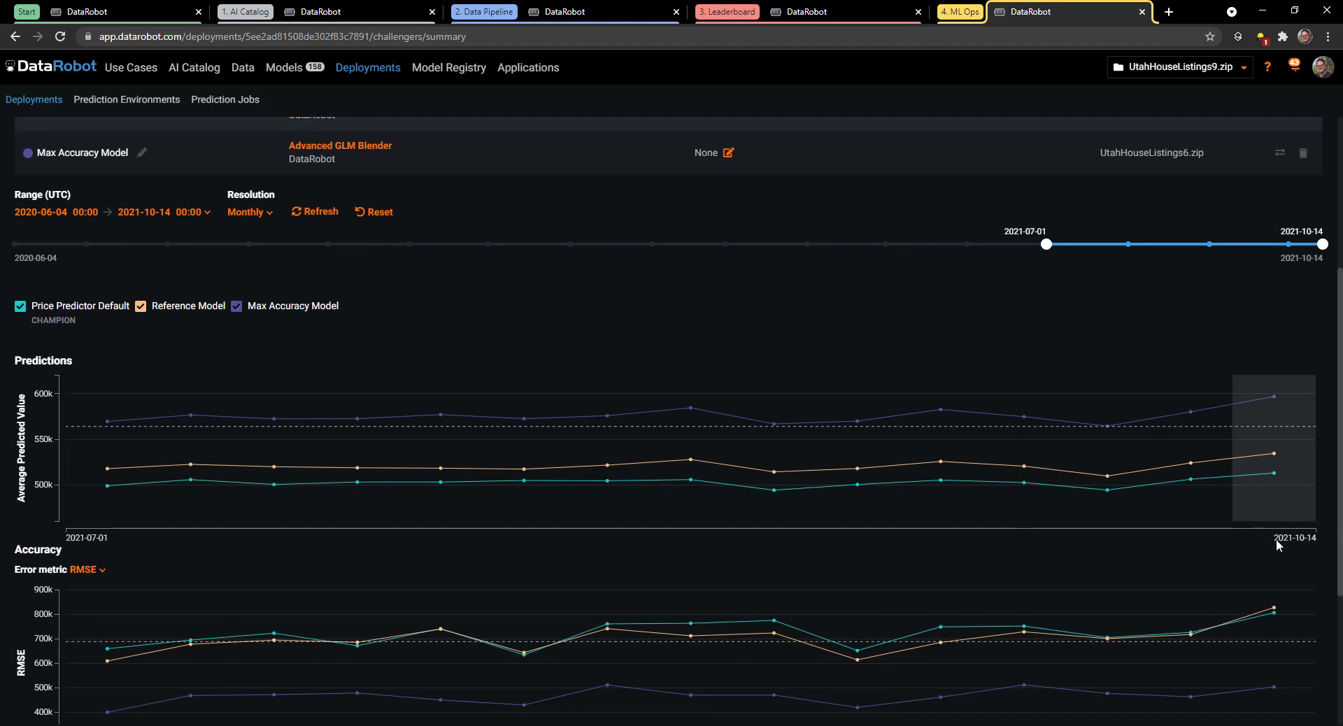
scroll(1275, 538, "down", 1)
mouse_move(1277, 577)
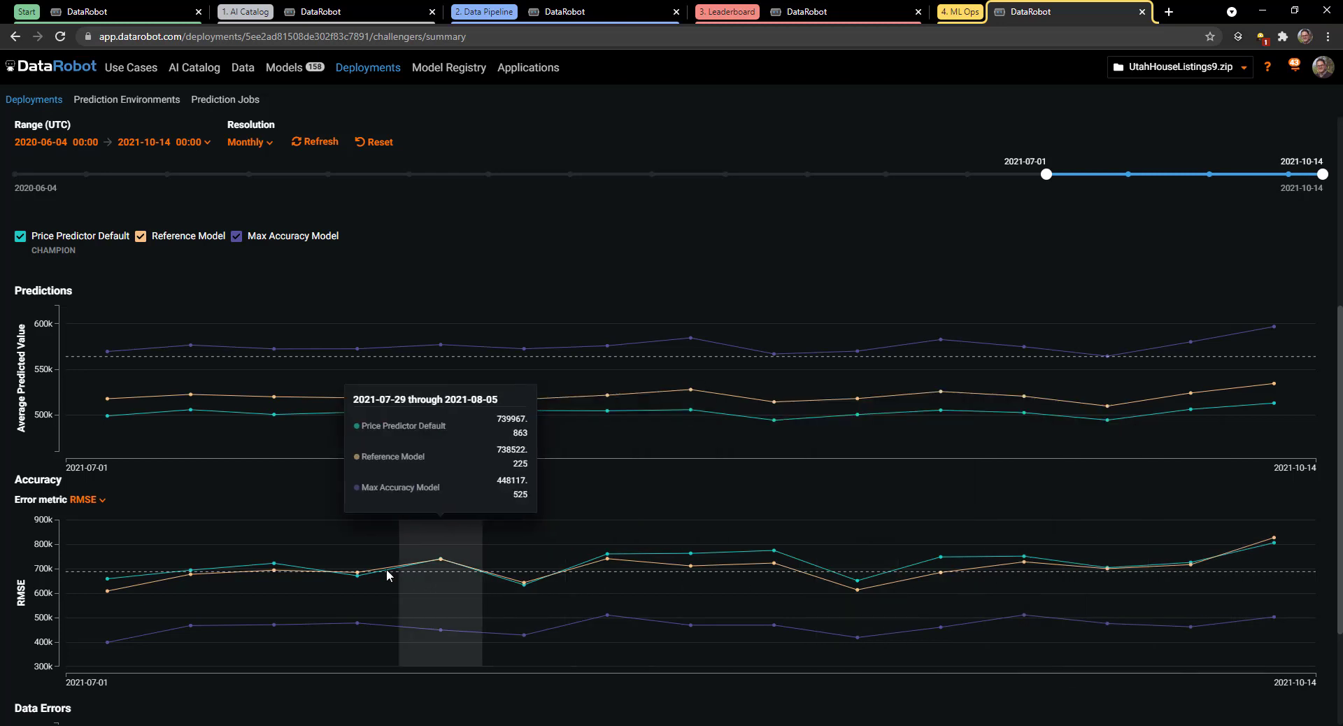
mouse_move(121, 572)
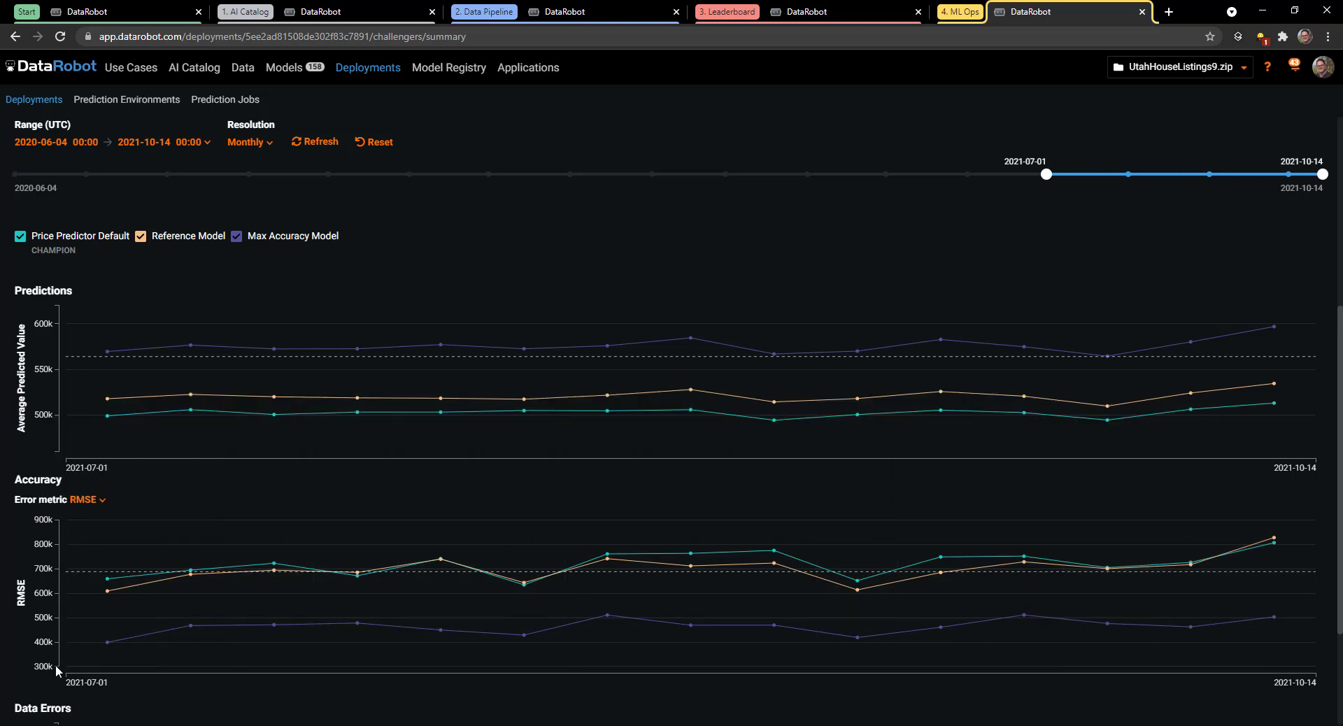
mouse_move(1007, 576)
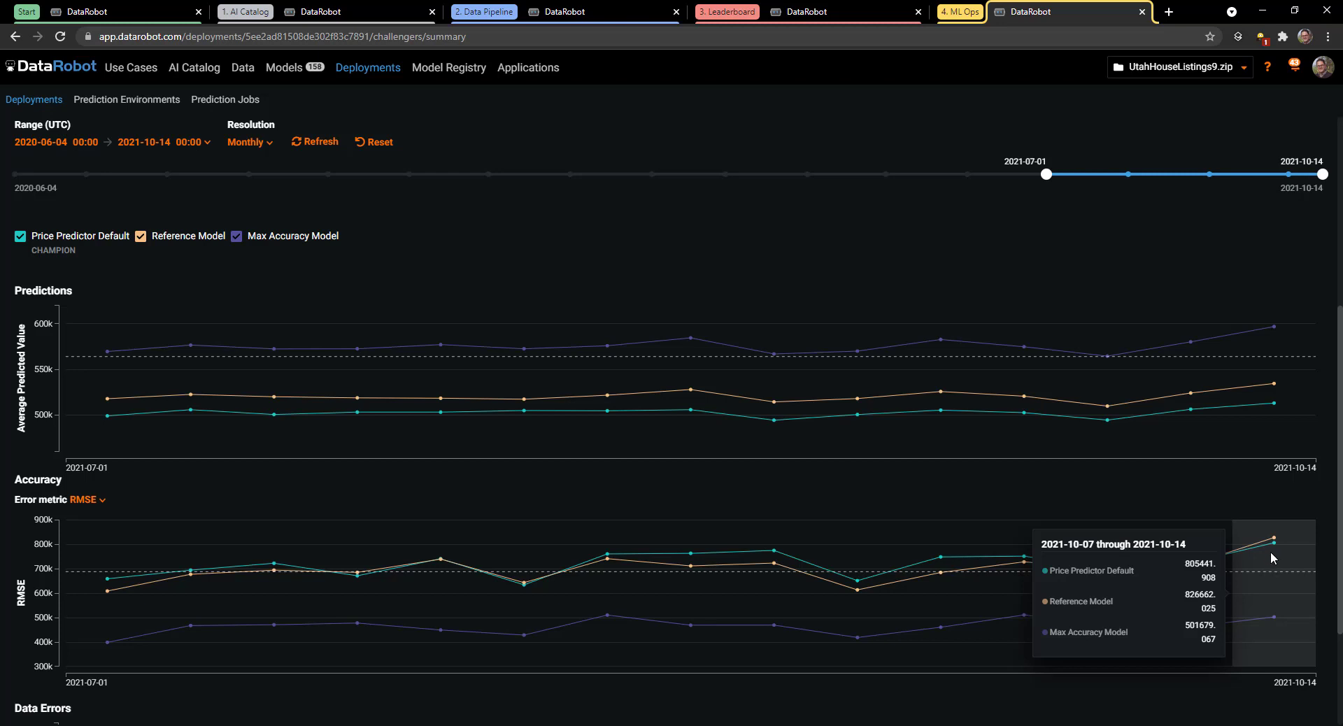
- Review the list of champion and challenger models again and return to the overview of all deployments
scroll(1271, 556, "up", 5)
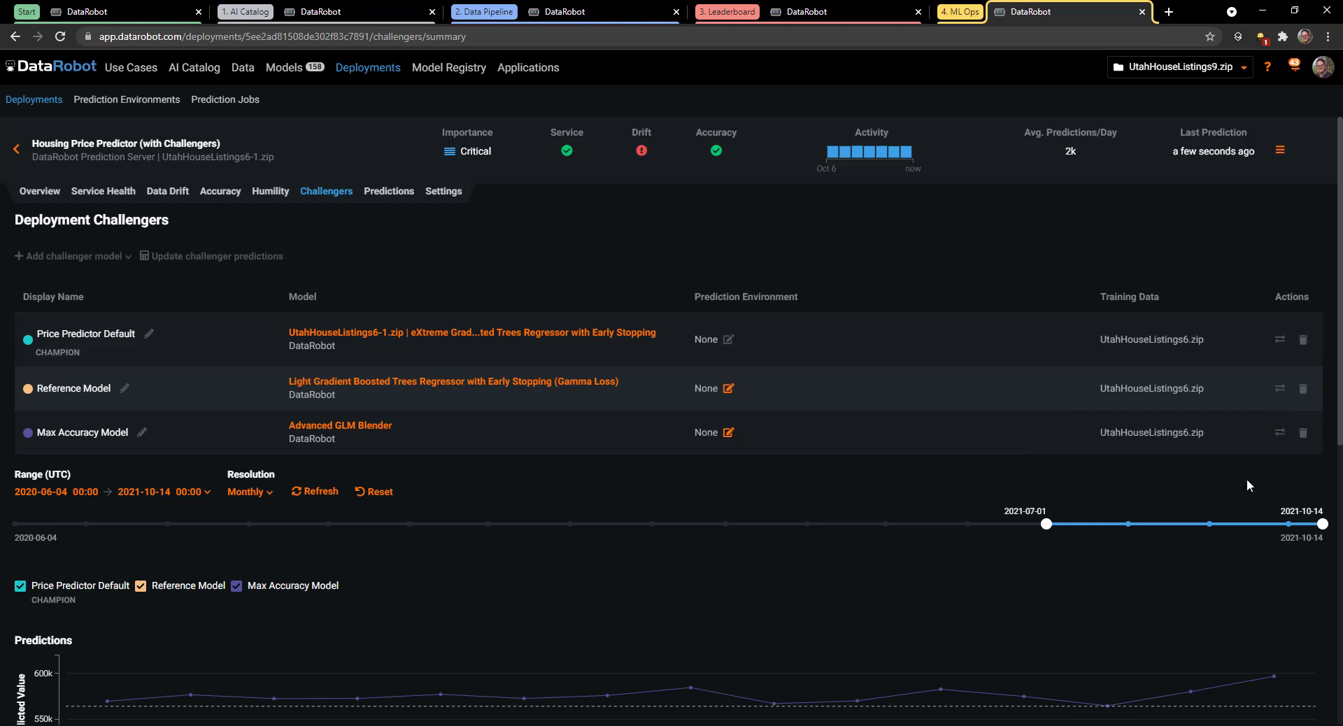
scroll(1247, 484, "down", 1)
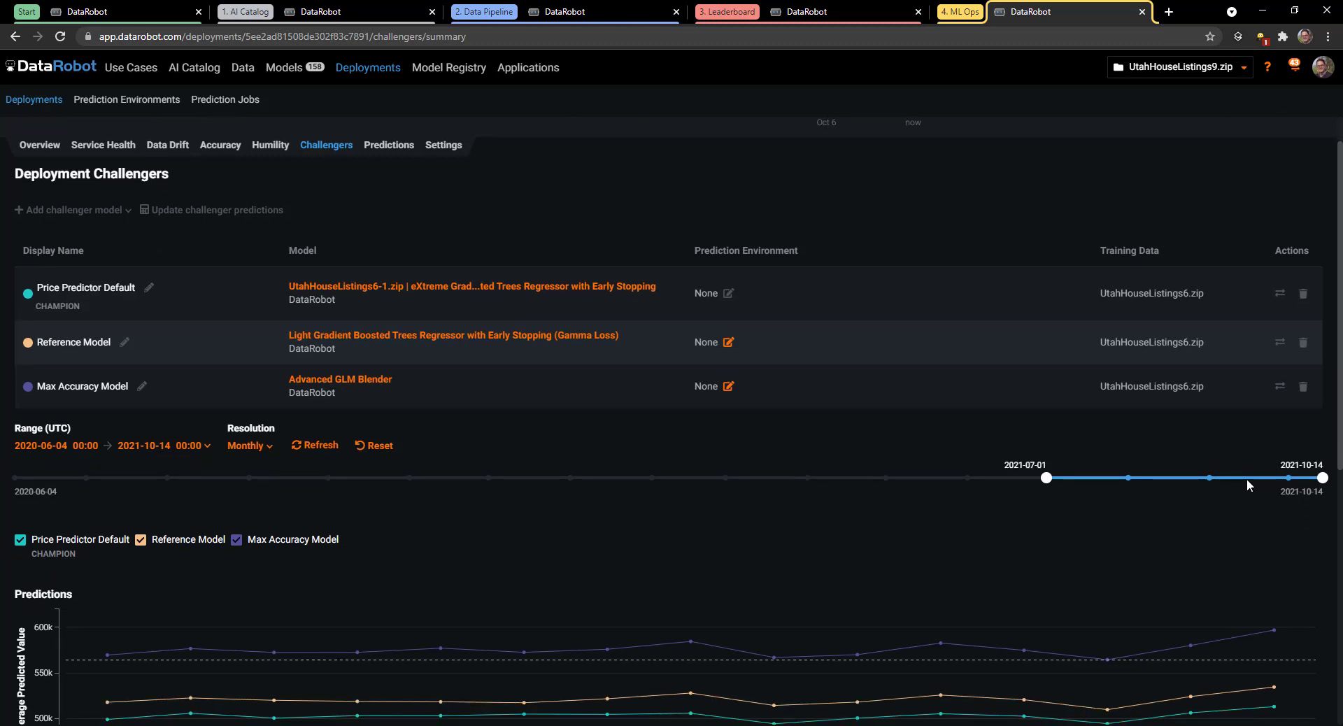
scroll(1247, 481, "up", 1)
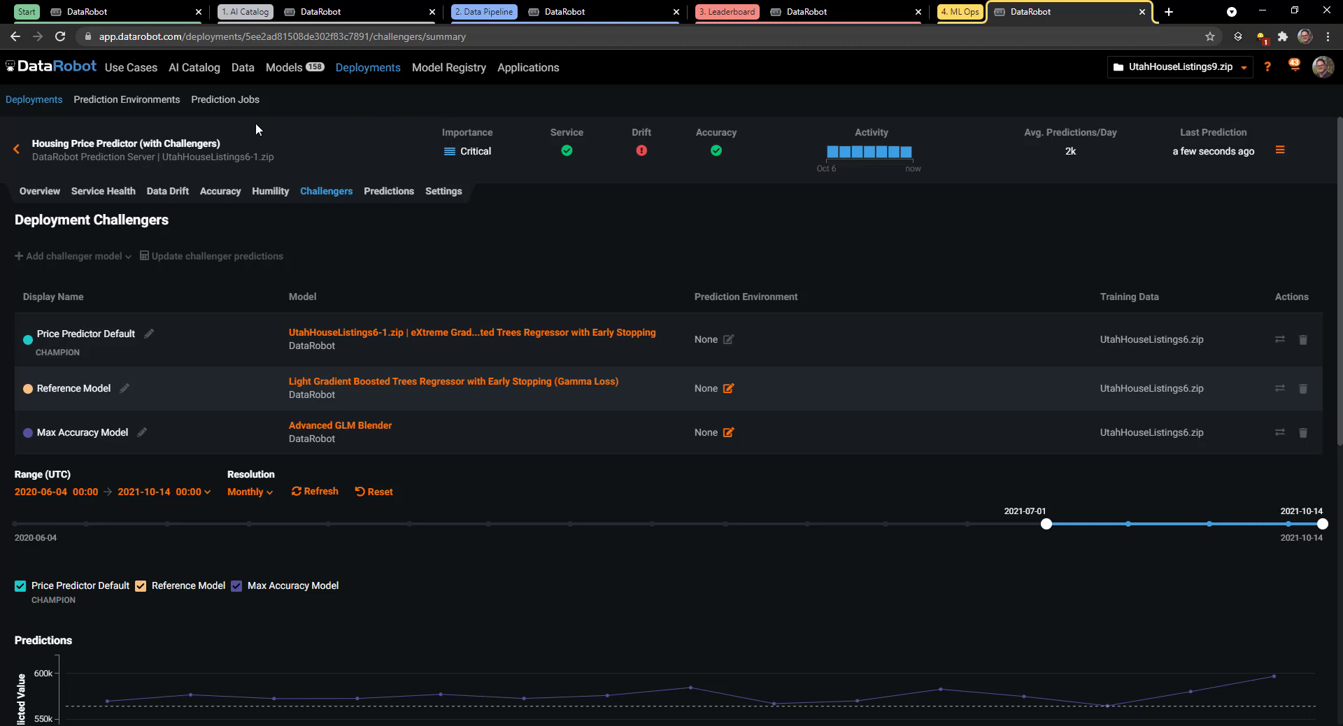
left_click(15, 152)
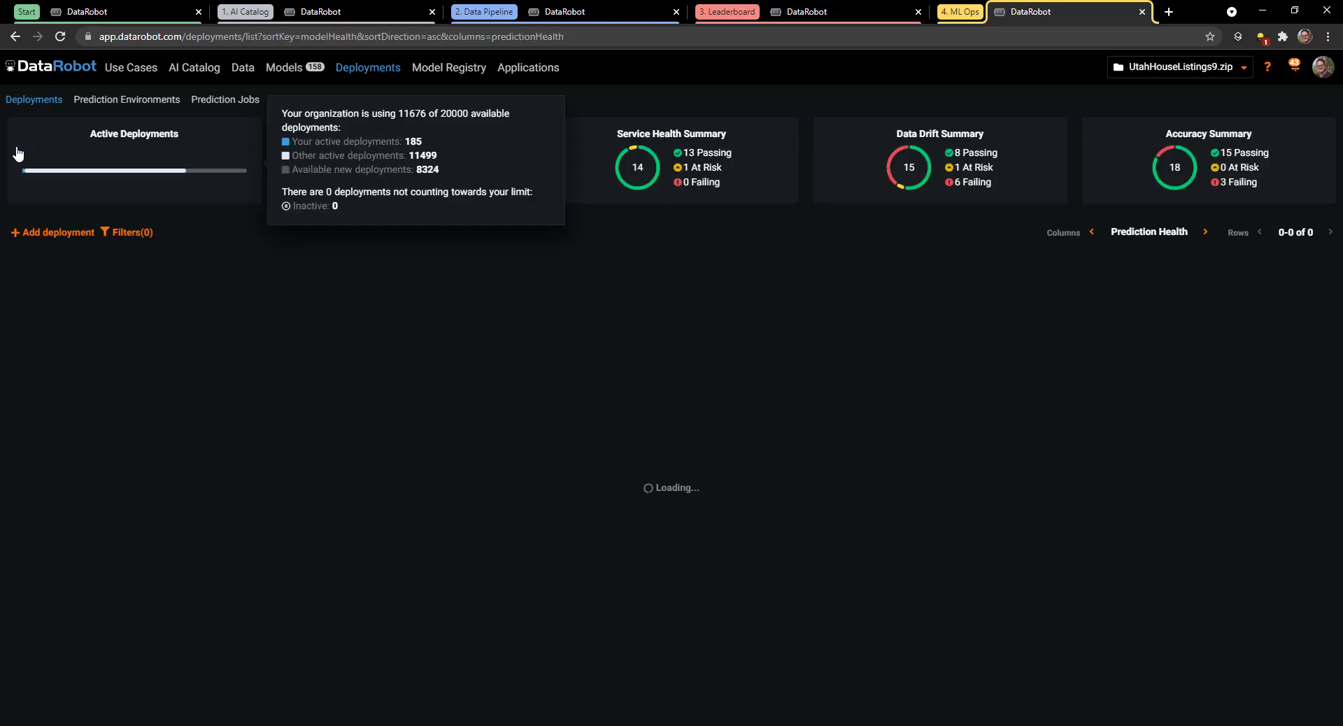